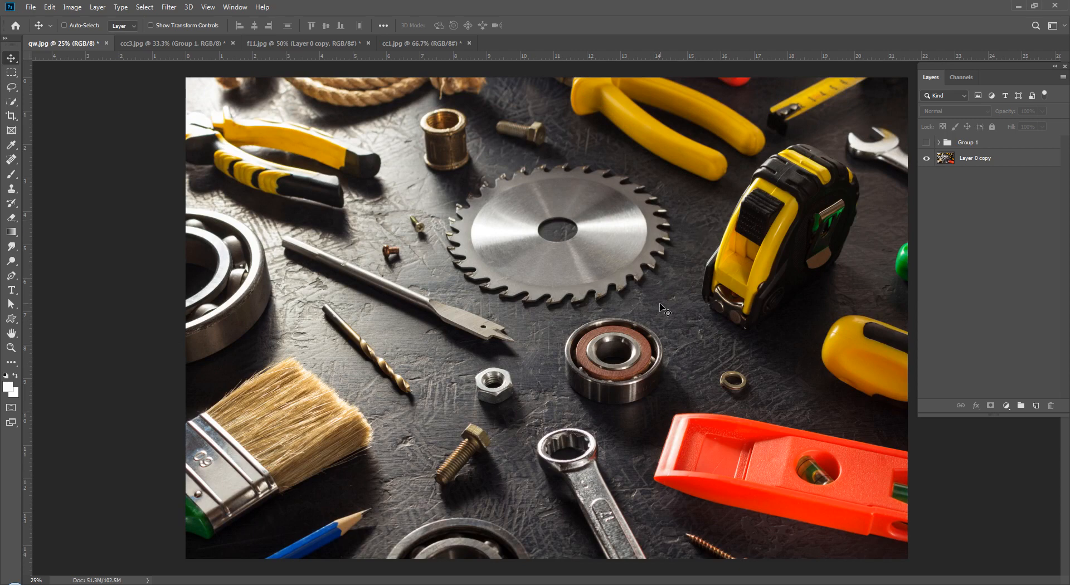
- Compare the photo with and without the Group 1 edit by toggling the group's visibility
{"action": "left_click", "coordinate": [927, 143]}
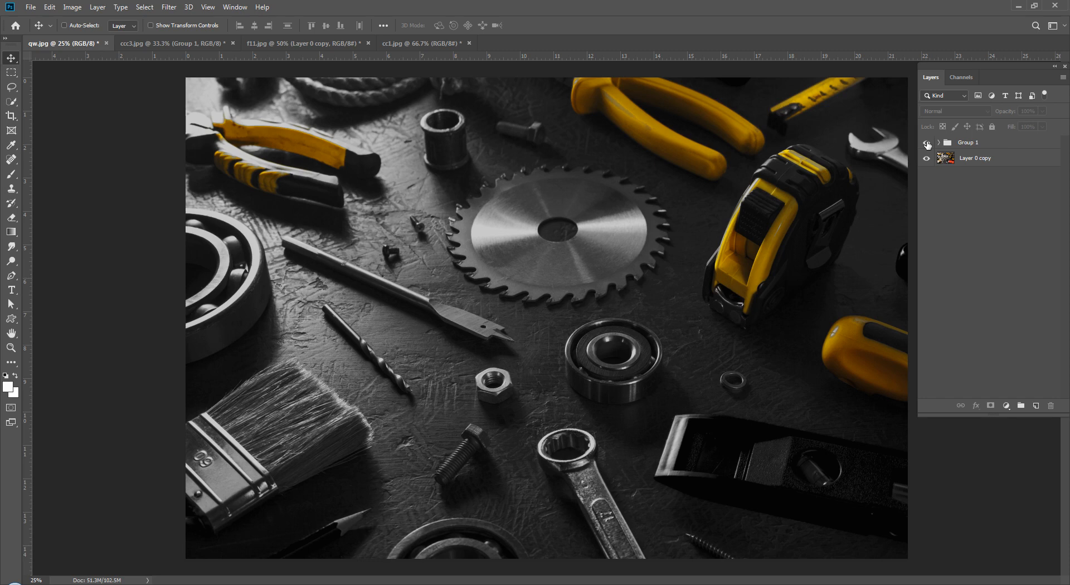
{"action": "left_click", "coordinate": [927, 142]}
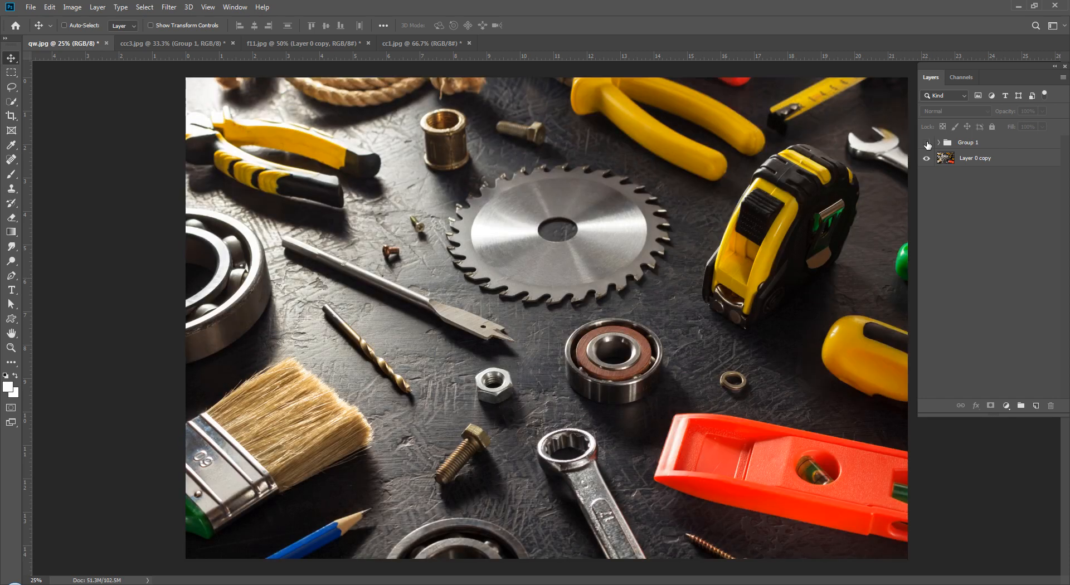
{"action": "left_click", "coordinate": [926, 143]}
{"action": "left_click", "coordinate": [927, 143]}
{"action": "left_click", "coordinate": [927, 143]}
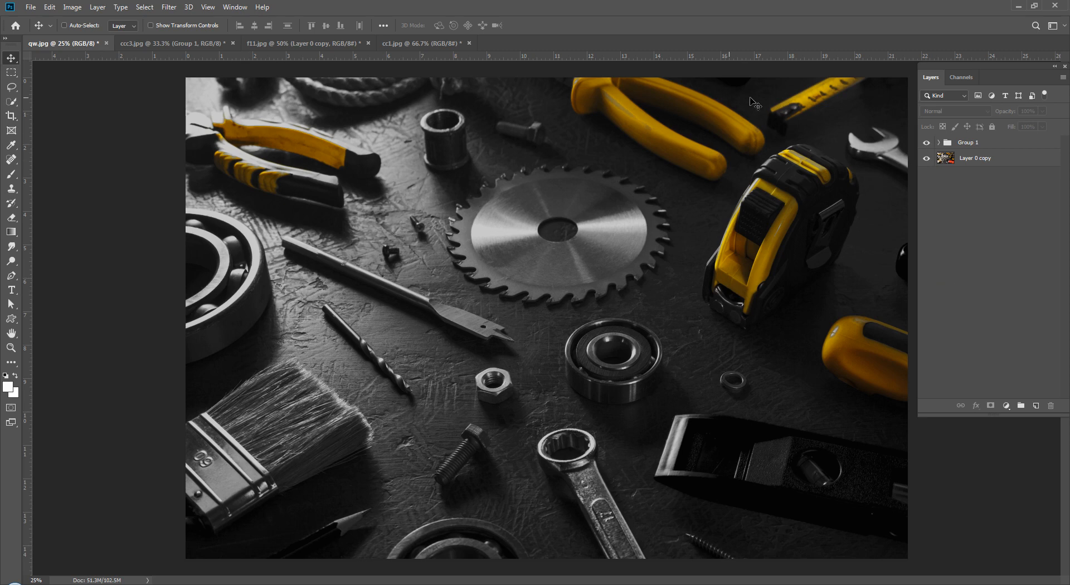
{"action": "left_click", "coordinate": [927, 143]}
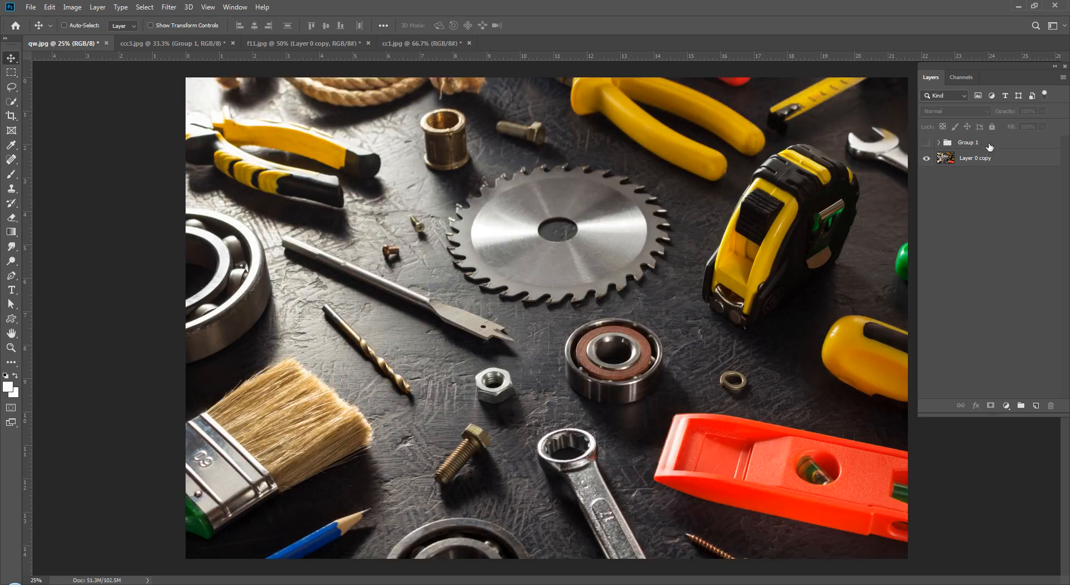
- Delete Group 1 and duplicate Layer 0 copy
{"action": "left_click", "coordinate": [989, 147]}
{"action": "key", "text": "Delete"}
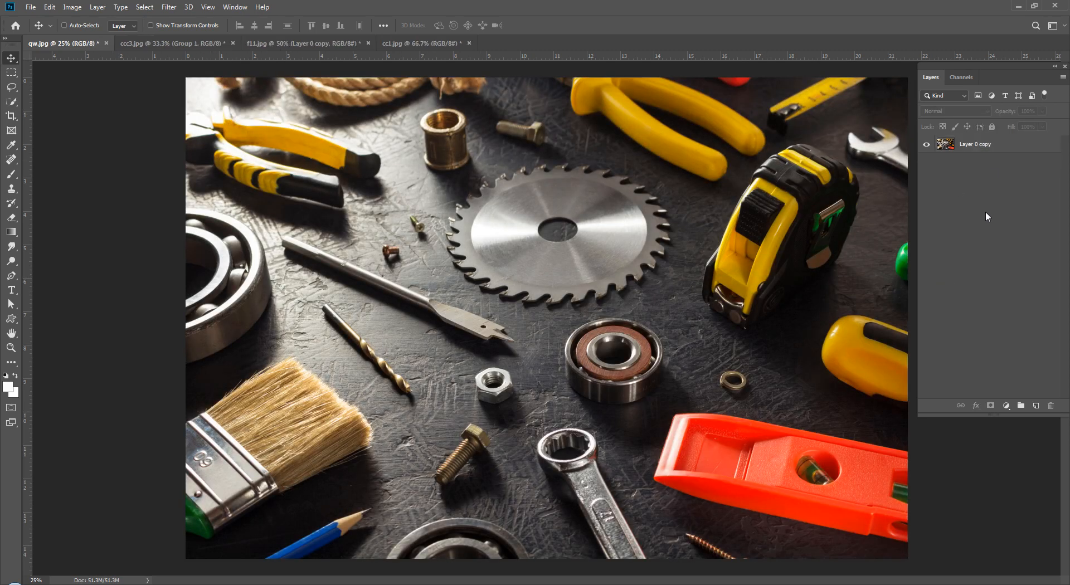
{"action": "key", "text": "ctrl+j"}
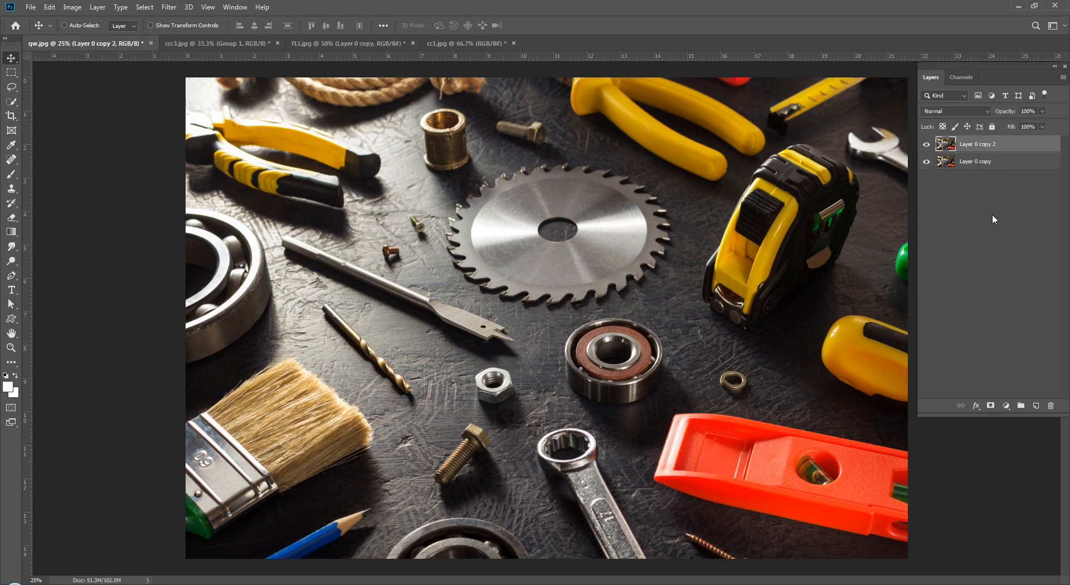
- Hide the original Layer 0 copy beneath its duplicate
{"action": "left_click", "coordinate": [994, 215]}
{"action": "left_click", "coordinate": [988, 144]}
{"action": "left_click", "coordinate": [986, 185]}
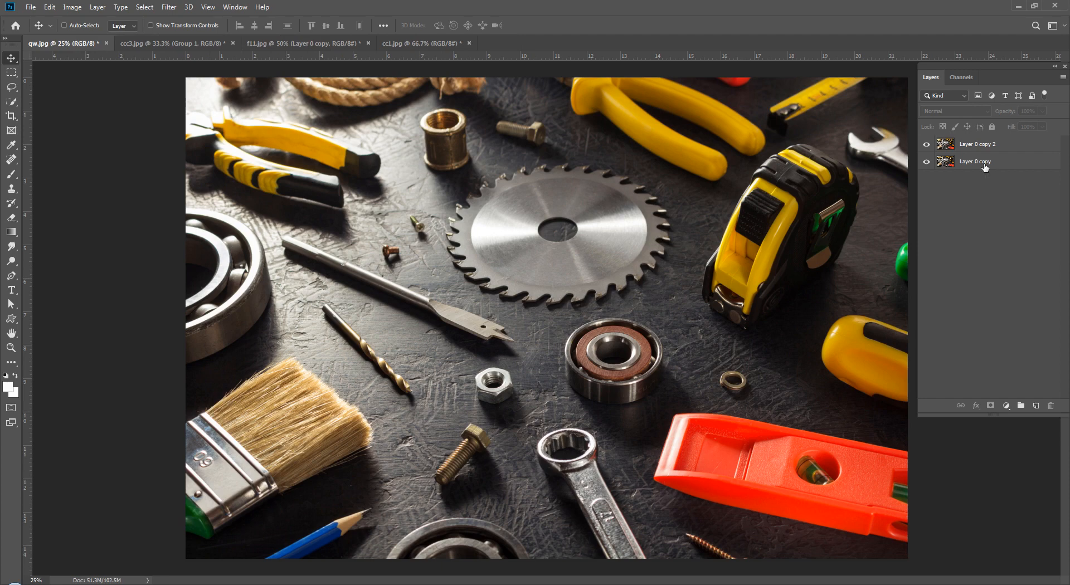
{"action": "left_click", "coordinate": [981, 161]}
{"action": "left_click", "coordinate": [927, 162]}
{"action": "left_click", "coordinate": [1005, 367]}
- Add a Hue/Saturation adjustment layer above Layer 0 copy 2 and set its blend mode to Difference
{"action": "left_click", "coordinate": [990, 146]}
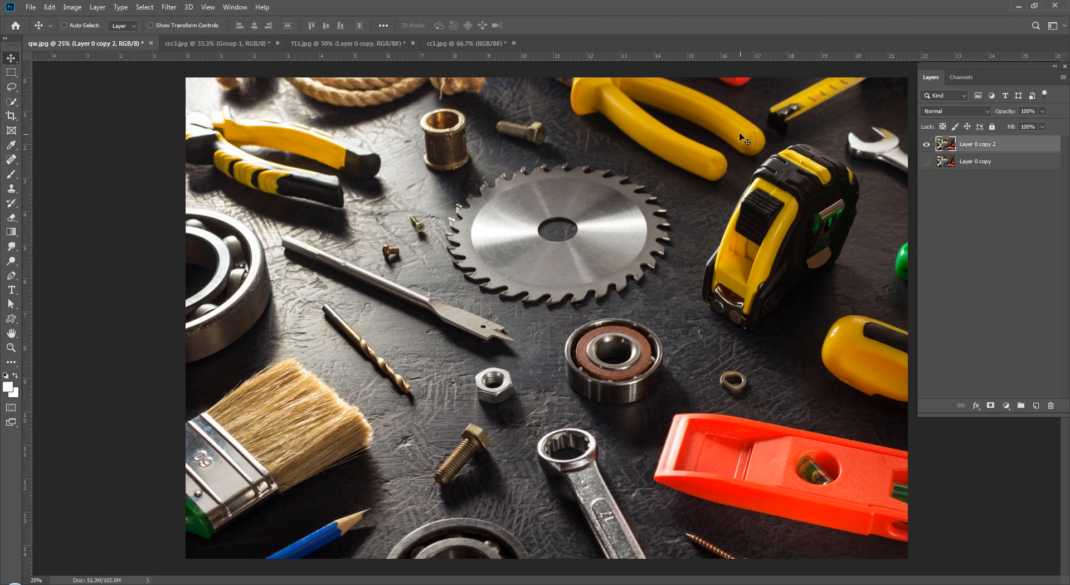
{"action": "left_click", "coordinate": [985, 252]}
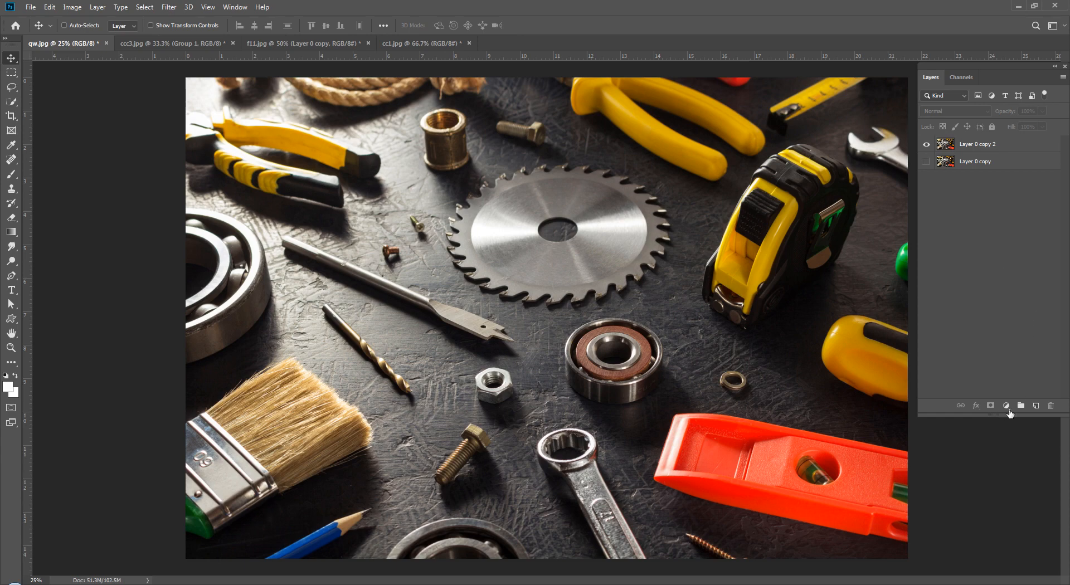
{"action": "left_click", "coordinate": [989, 146]}
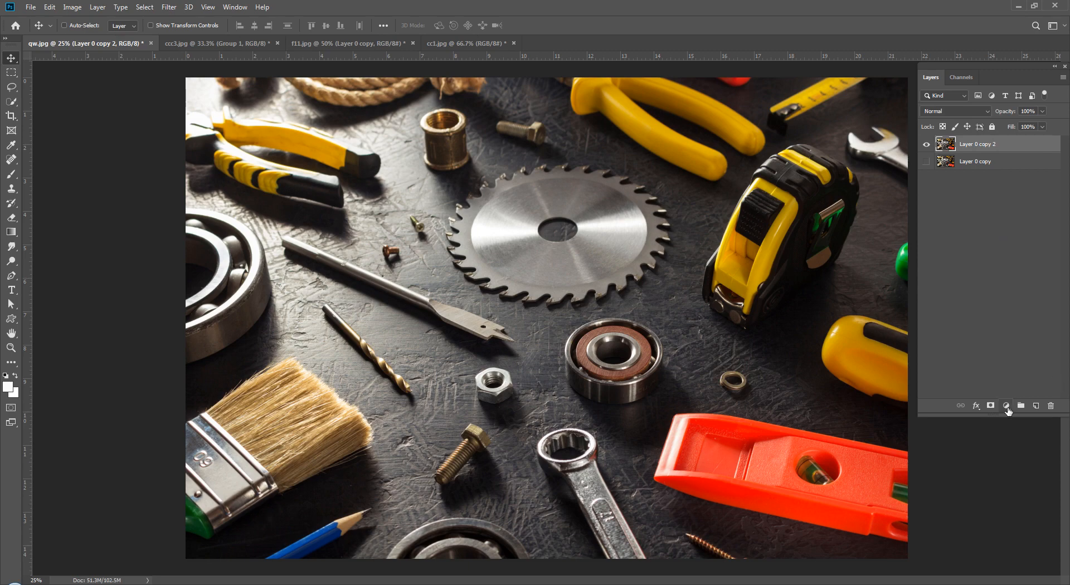
{"action": "left_click", "coordinate": [1007, 407]}
{"action": "left_click", "coordinate": [943, 312]}
{"action": "left_click", "coordinate": [1006, 406]}
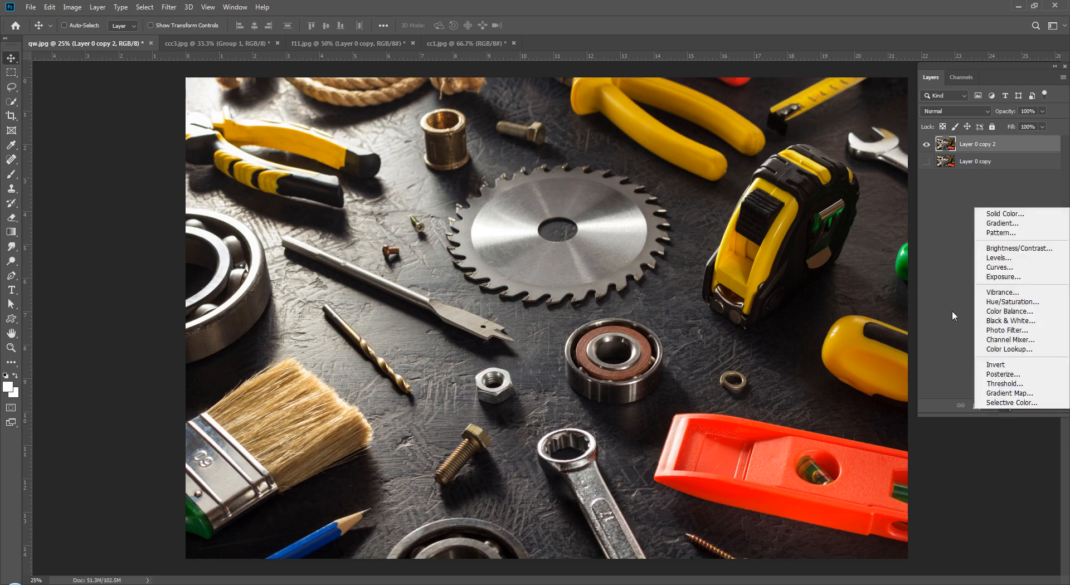
{"action": "left_click", "coordinate": [996, 302]}
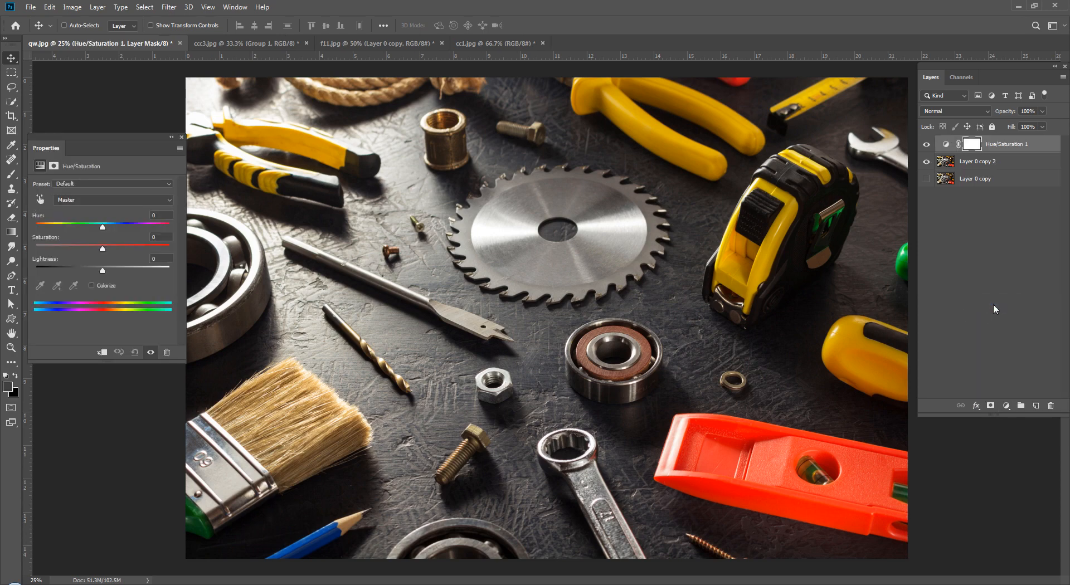
{"action": "left_click", "coordinate": [972, 111]}
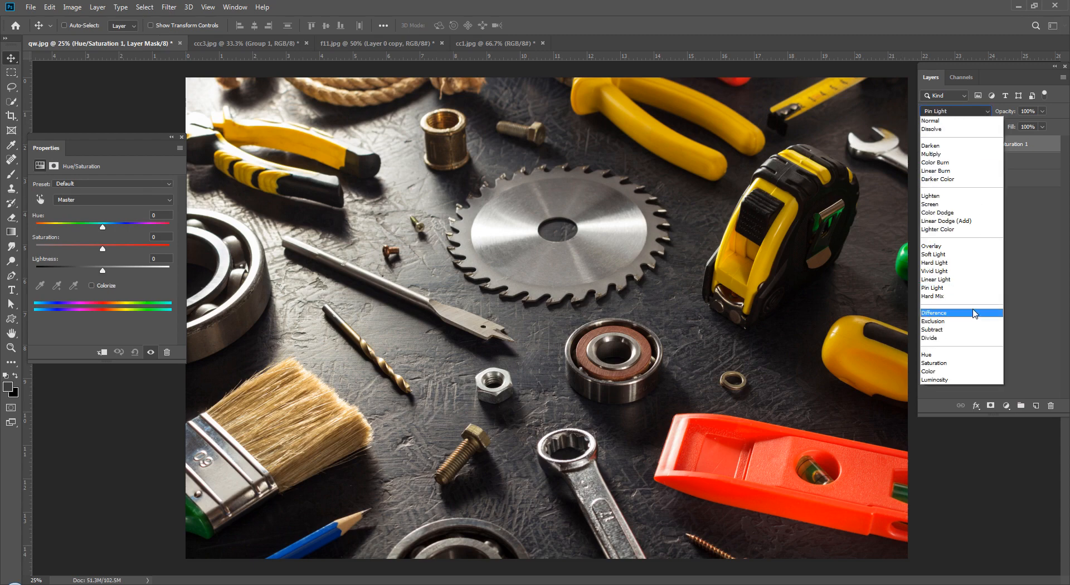
{"action": "left_click", "coordinate": [975, 313]}
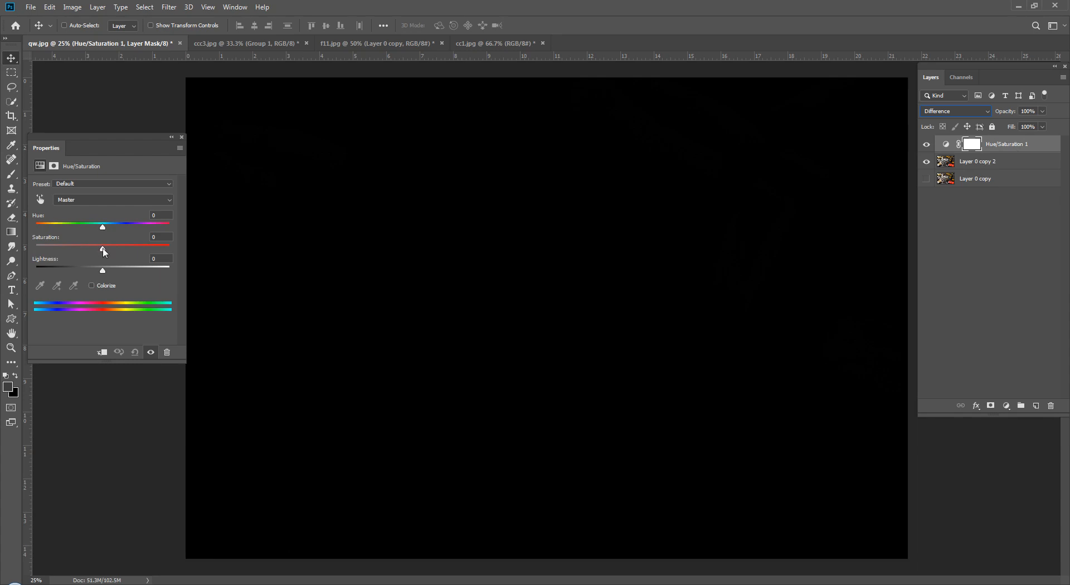
{"action": "left_click_drag", "start_coordinate": [103, 249], "coordinate": [119, 272]}
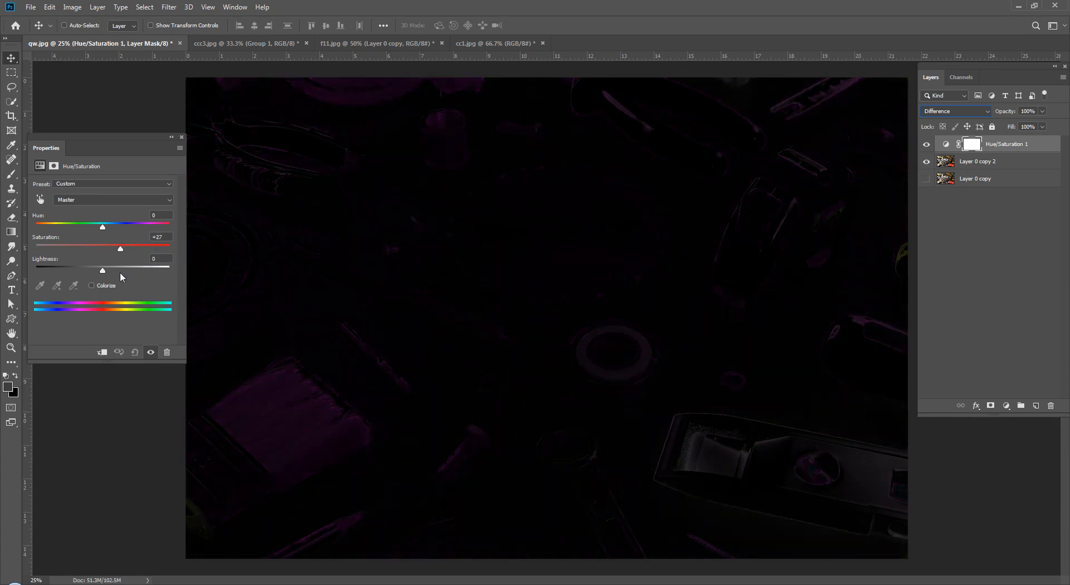
{"action": "double_click", "coordinate": [164, 236]}
{"action": "type", "text": "0"}
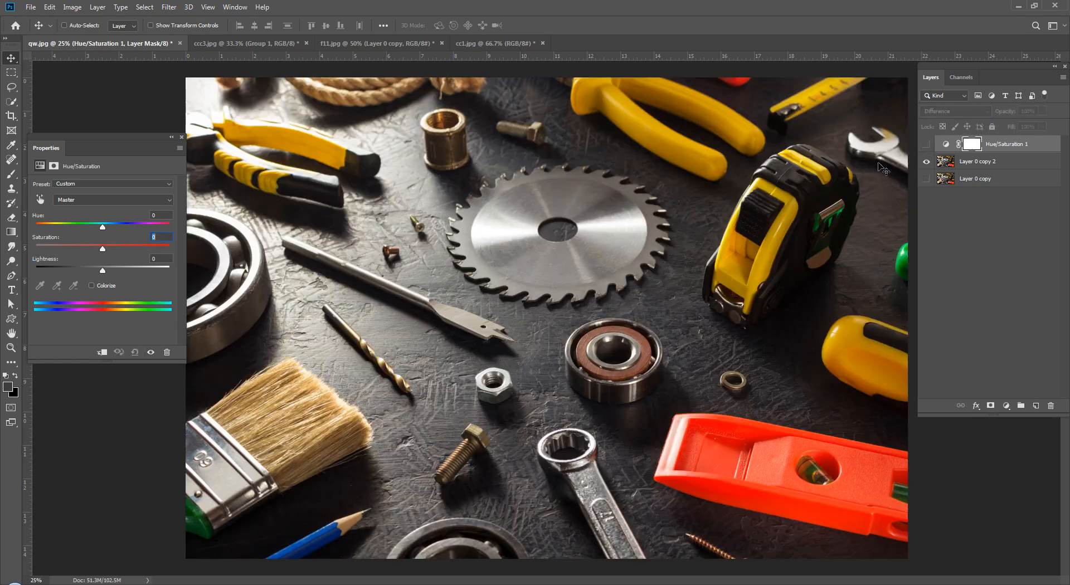
{"action": "left_click", "coordinate": [926, 144]}
{"action": "left_click", "coordinate": [926, 144]}
- Set the Lightness of the Yellows range to +100 in the Hue/Saturation adjustment
{"action": "left_click", "coordinate": [79, 201]}
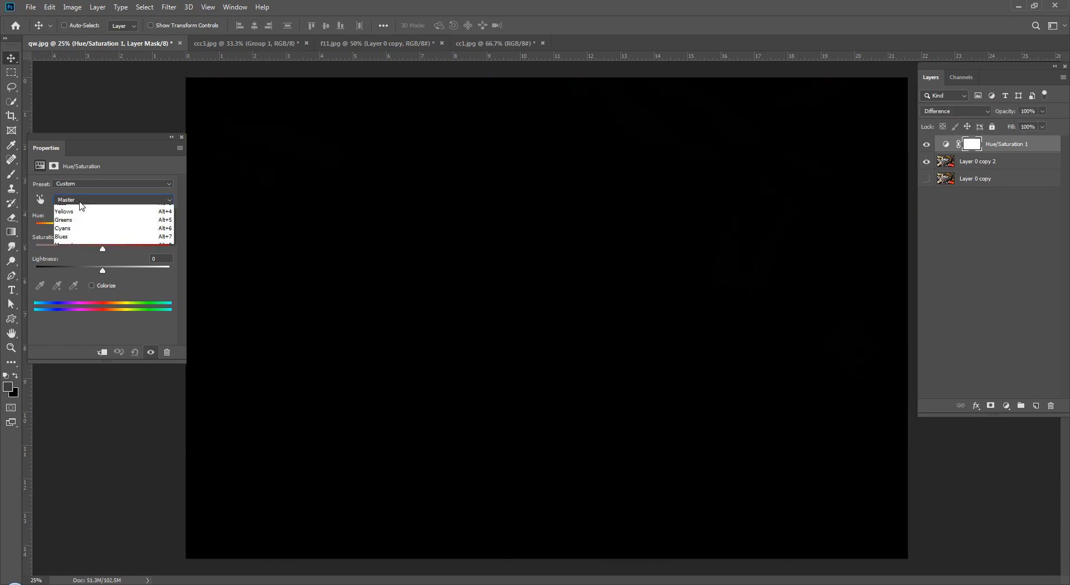
{"action": "left_click", "coordinate": [77, 226]}
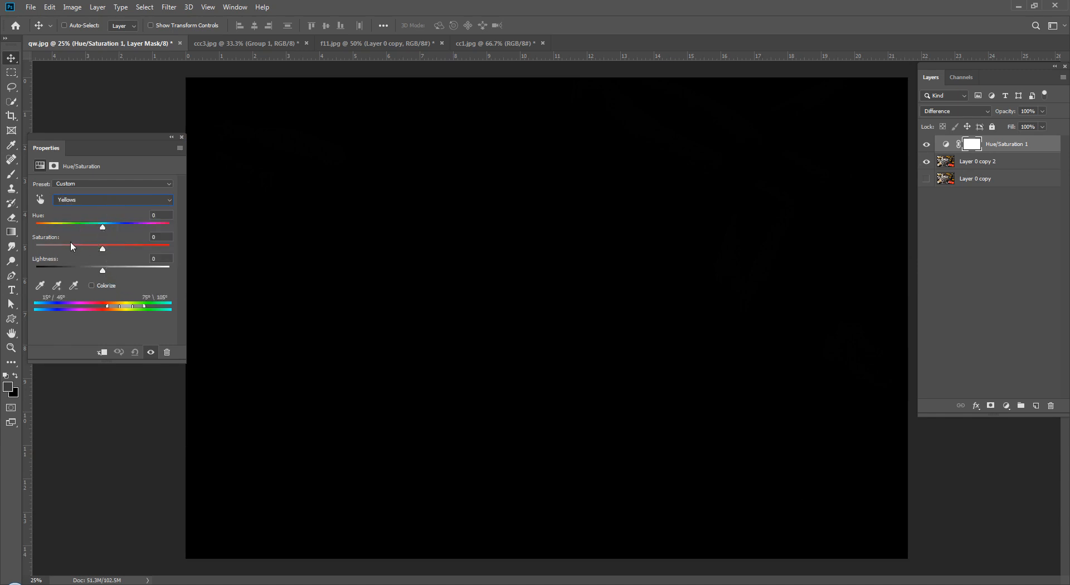
{"action": "left_click_drag", "start_coordinate": [108, 270], "coordinate": [170, 276]}
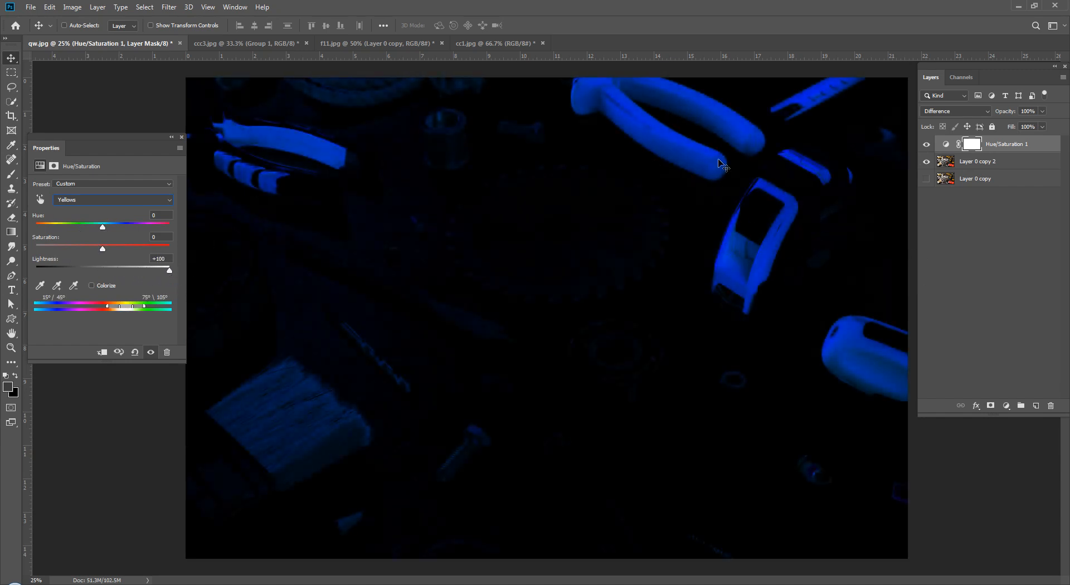
{"action": "left_click", "coordinate": [183, 137]}
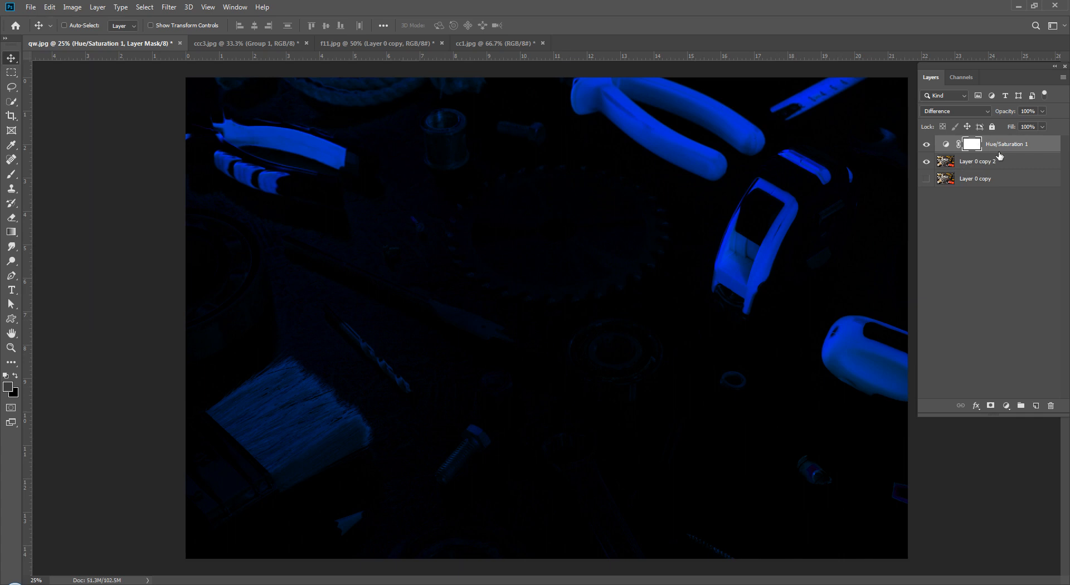
- Stamp all visible layers into a new merged layer and hide the Hue/Saturation layer and Layer 0 copy 2
{"action": "key", "text": "ctrl"}
{"action": "key", "text": "ctrl+shift+alt+e"}
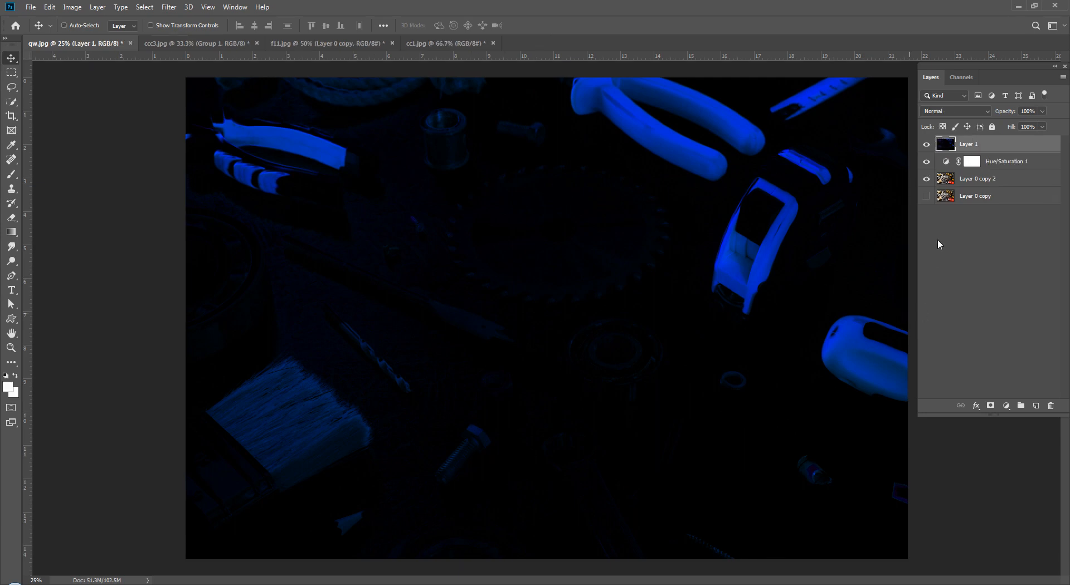
{"action": "left_click", "coordinate": [928, 161]}
{"action": "left_click", "coordinate": [927, 181]}
{"action": "left_click", "coordinate": [926, 148]}
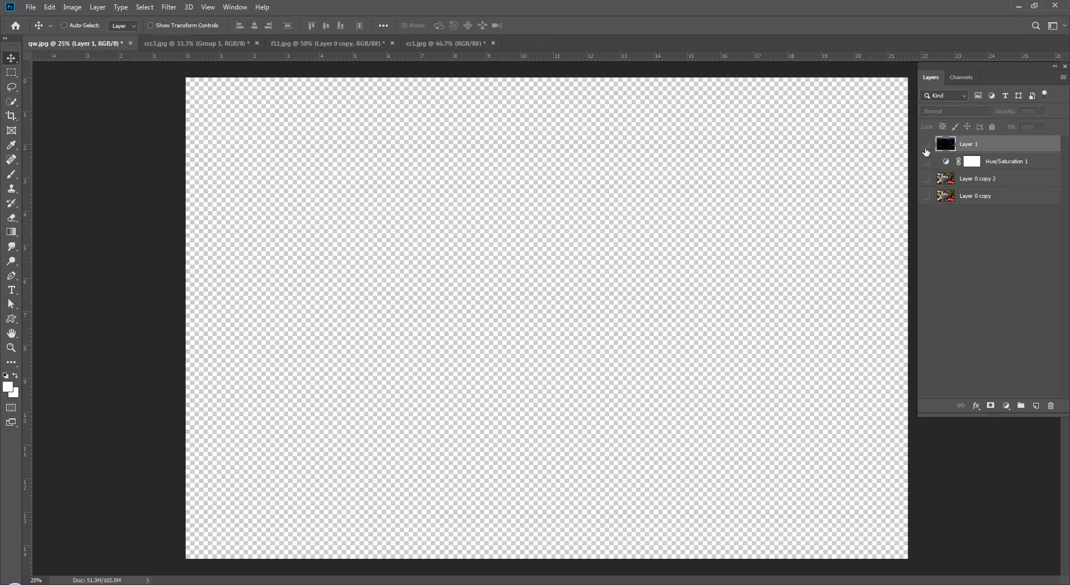
{"action": "left_click", "coordinate": [926, 148]}
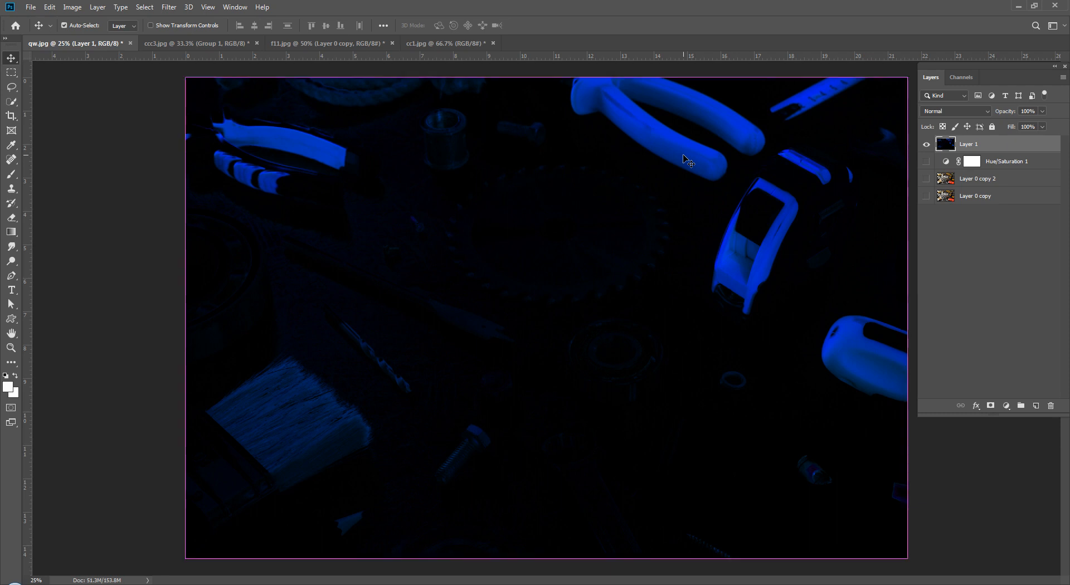
- Desaturate the merged Layer 1 and keep it selected
{"action": "key", "text": "ctrl+shift+u"}
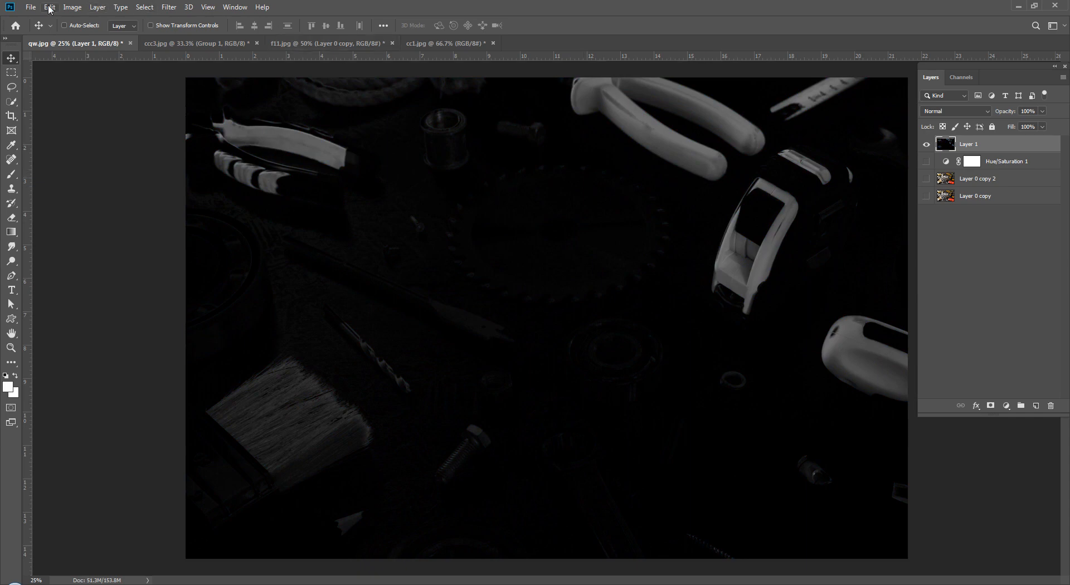
{"action": "left_click", "coordinate": [72, 6]}
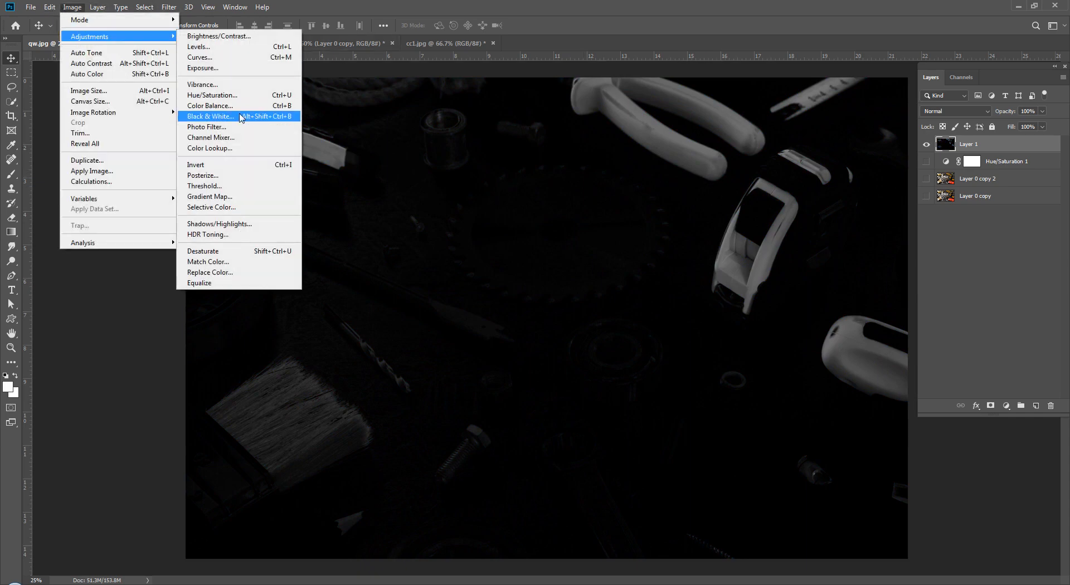
{"action": "left_click", "coordinate": [1006, 390]}
{"action": "left_click", "coordinate": [1006, 405]}
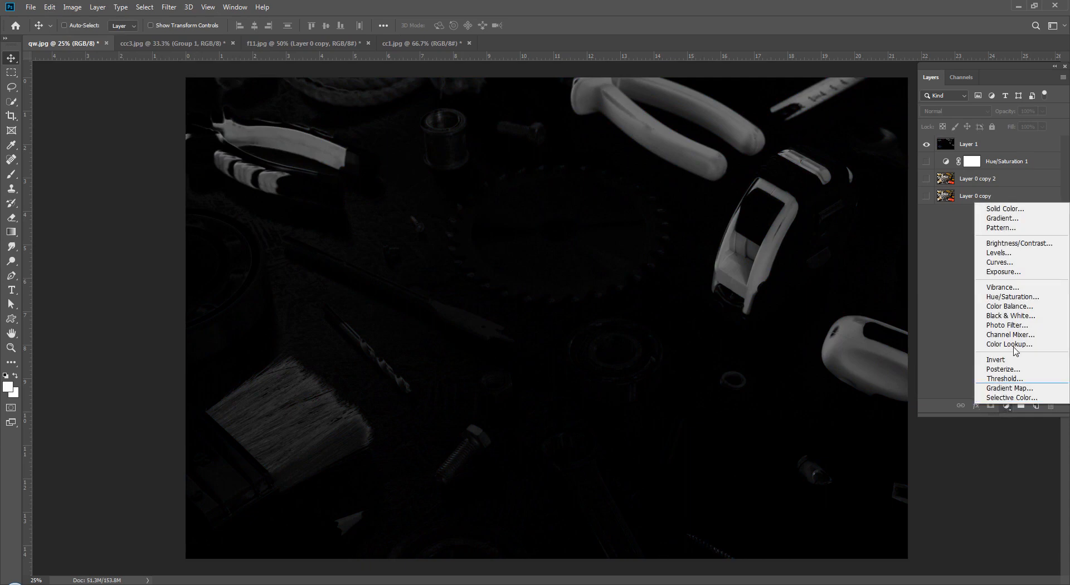
{"action": "left_click", "coordinate": [961, 315]}
{"action": "left_click", "coordinate": [970, 144]}
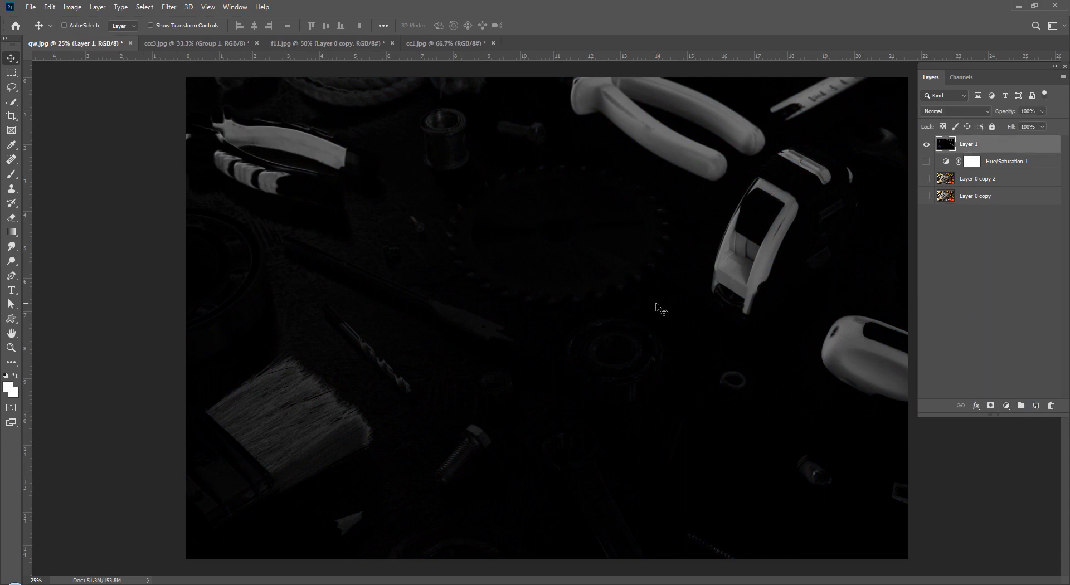
- Paint black with the Brush tool on Layer 1 over the drill bit, the small ring nut and the spirit level remnants
{"action": "key", "text": "b"}
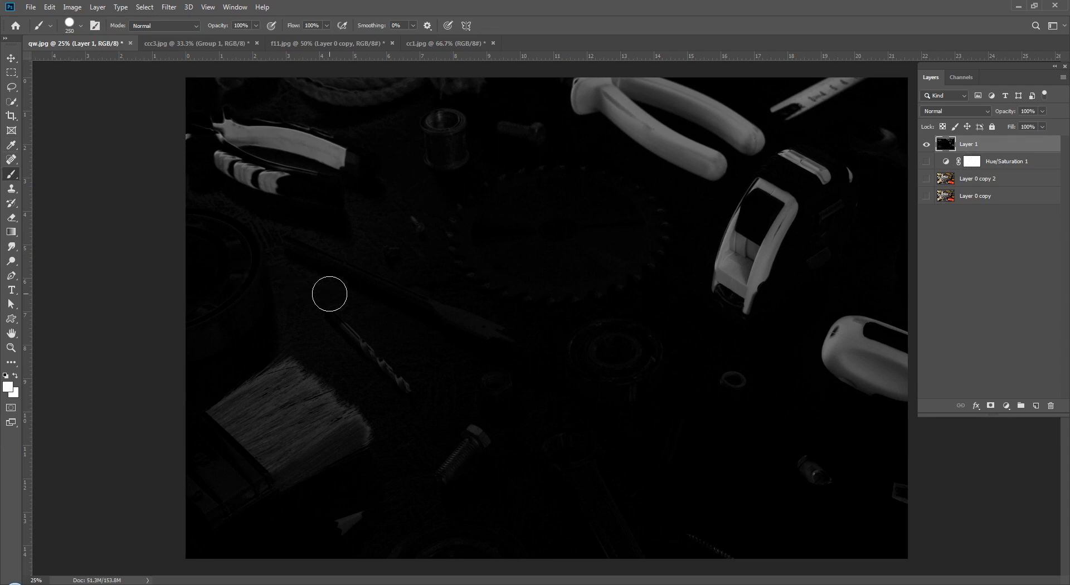
{"action": "key", "text": "x"}
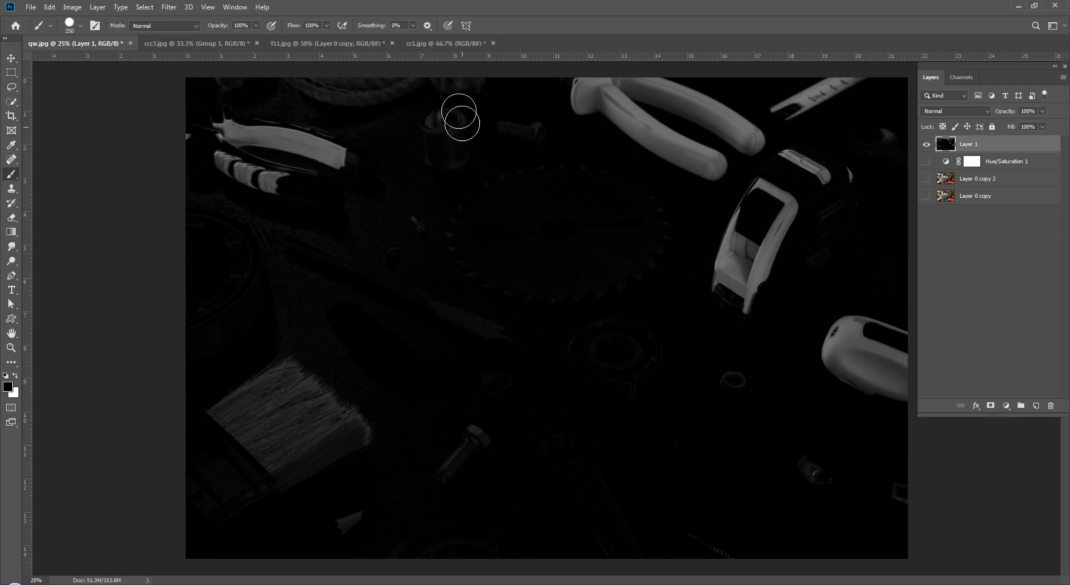
{"action": "left_click", "coordinate": [927, 144]}
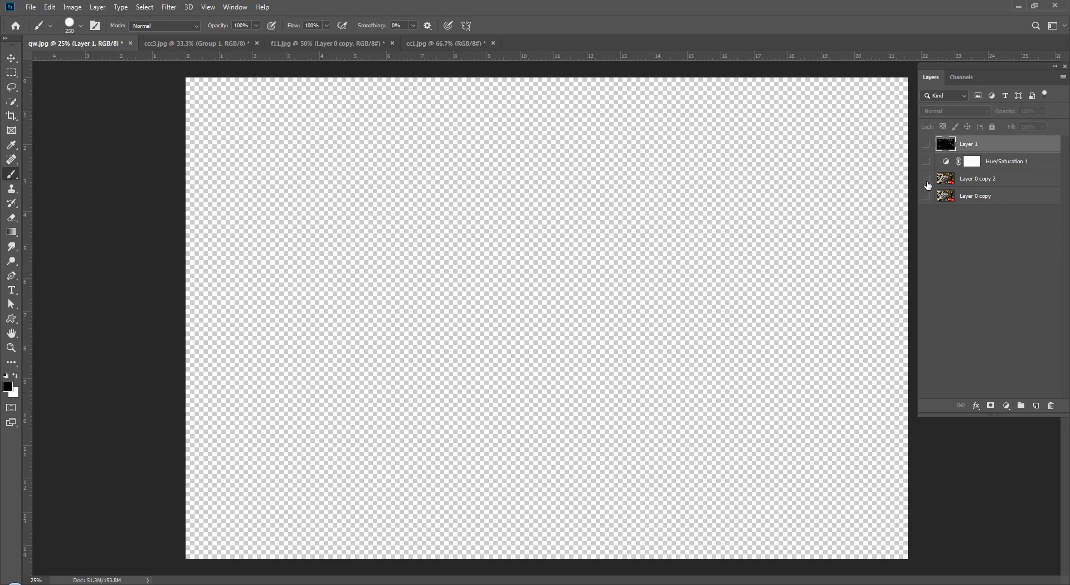
{"action": "left_click", "coordinate": [927, 179]}
{"action": "left_click", "coordinate": [926, 144]}
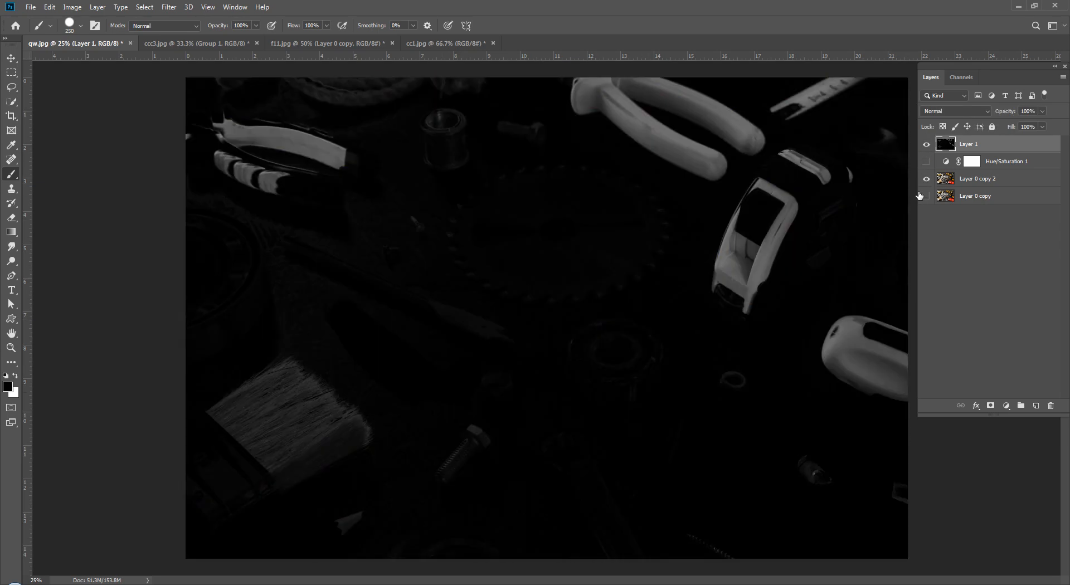
{"action": "left_click", "coordinate": [926, 179]}
{"action": "mouse_move", "coordinate": [814, 457]}
{"action": "left_mouse_down"}
{"action": "mouse_move", "coordinate": [816, 480]}
{"action": "mouse_move", "coordinate": [893, 503]}
{"action": "left_mouse_up"}
{"action": "left_click_drag", "start_coordinate": [695, 364], "coordinate": [739, 386]}
- Enlarge the brush to 1200 and paint black on Layer 1 over the paintbrush, the bolt, the pencil tip and the dark background around them
{"action": "key", "text": "bracketright"}
{"action": "key", "text": "bracketright"}
{"action": "key", "text": "bracketright"}
{"action": "key", "text": "bracketright"}
{"action": "key", "text": "bracketright"}
{"action": "key", "text": "bracketright"}
{"action": "key", "text": "bracketright"}
{"action": "key", "text": "bracketright"}
{"action": "key", "text": "bracketright"}
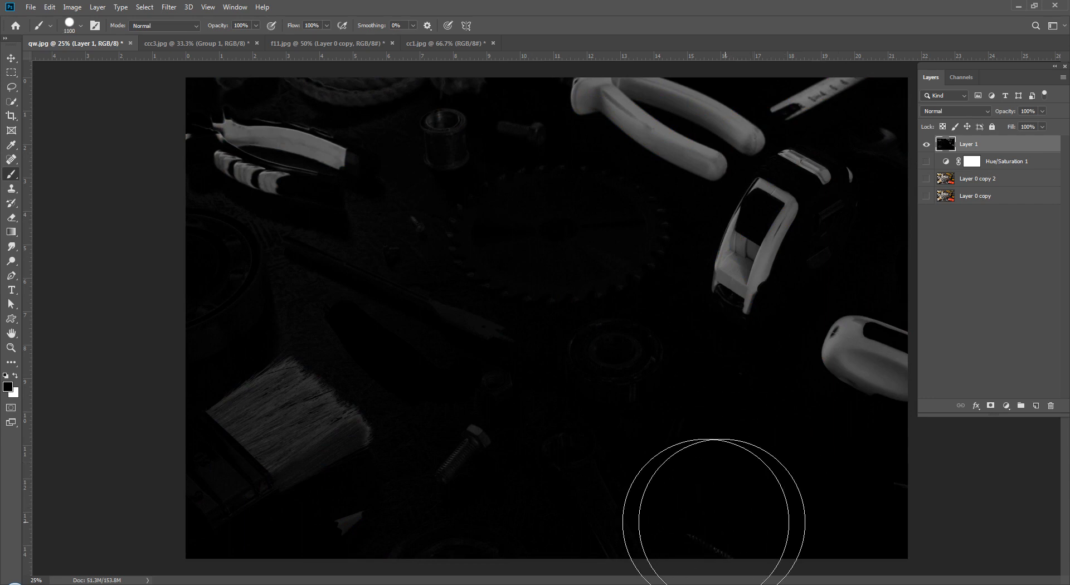
{"action": "mouse_move", "coordinate": [306, 415]}
{"action": "left_mouse_down"}
{"action": "mouse_move", "coordinate": [307, 491]}
{"action": "mouse_move", "coordinate": [242, 405]}
{"action": "mouse_move", "coordinate": [289, 474]}
{"action": "mouse_move", "coordinate": [337, 476]}
{"action": "left_mouse_up"}
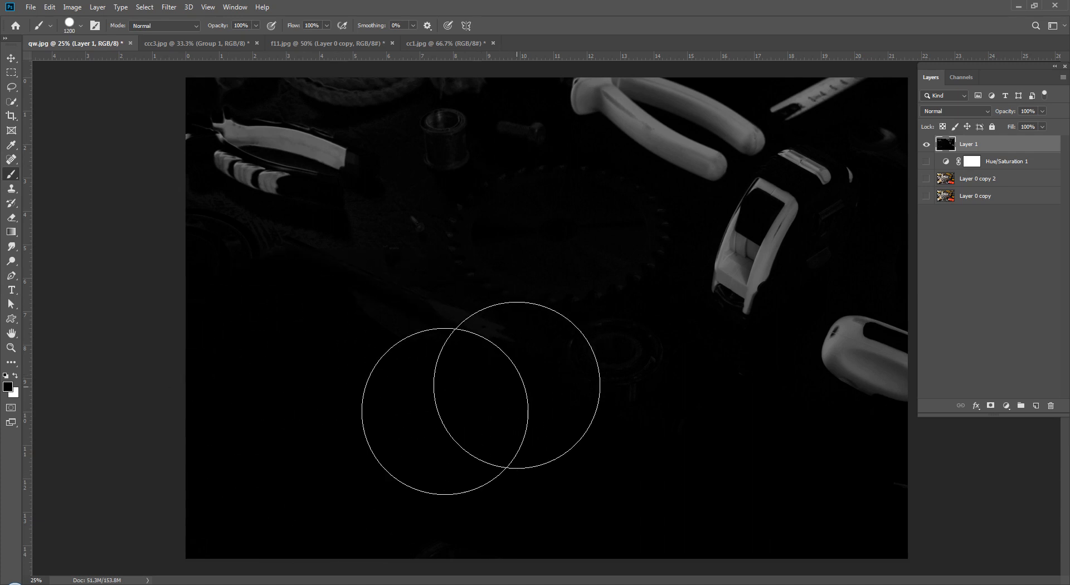
- Paint black over the bearings, saw blade, bushing, spade bit and the background below the small pliers, reducing the brush to 800
{"action": "mouse_move", "coordinate": [613, 385]}
{"action": "left_mouse_down"}
{"action": "mouse_move", "coordinate": [530, 260]}
{"action": "mouse_move", "coordinate": [443, 80]}
{"action": "left_mouse_up"}
{"action": "right_click", "coordinate": [484, 300]}
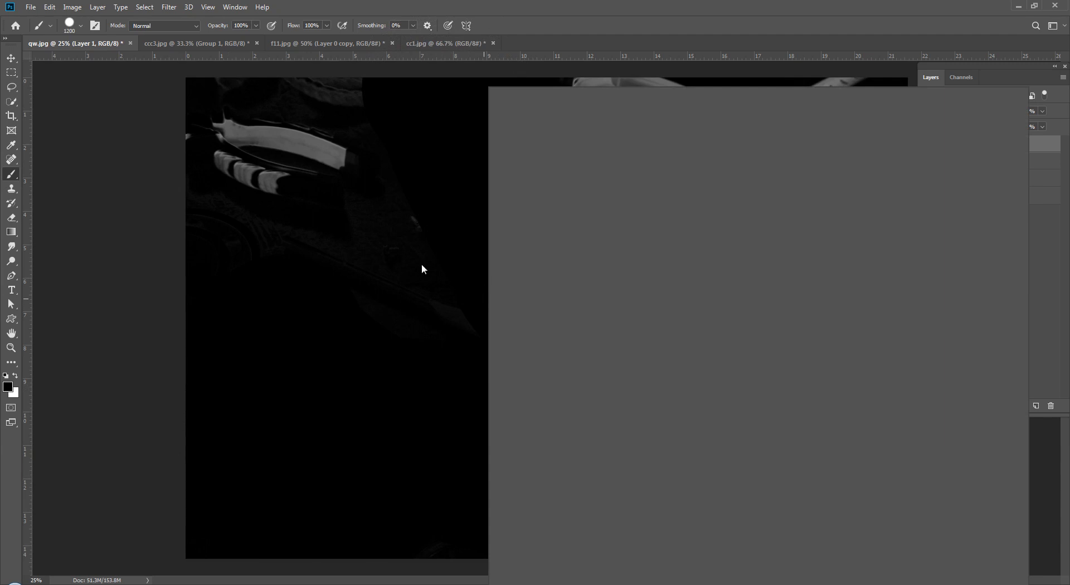
{"action": "left_click", "coordinate": [421, 287]}
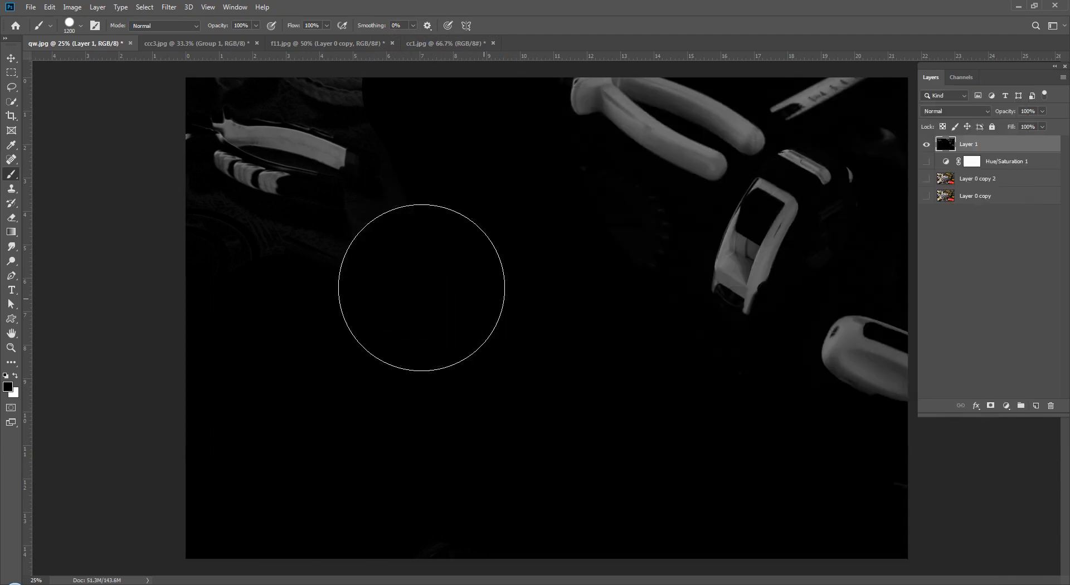
{"action": "key", "text": "bracketleft"}
{"action": "key", "text": "bracketleft"}
{"action": "key", "text": "bracketleft"}
{"action": "key", "text": "bracketleft"}
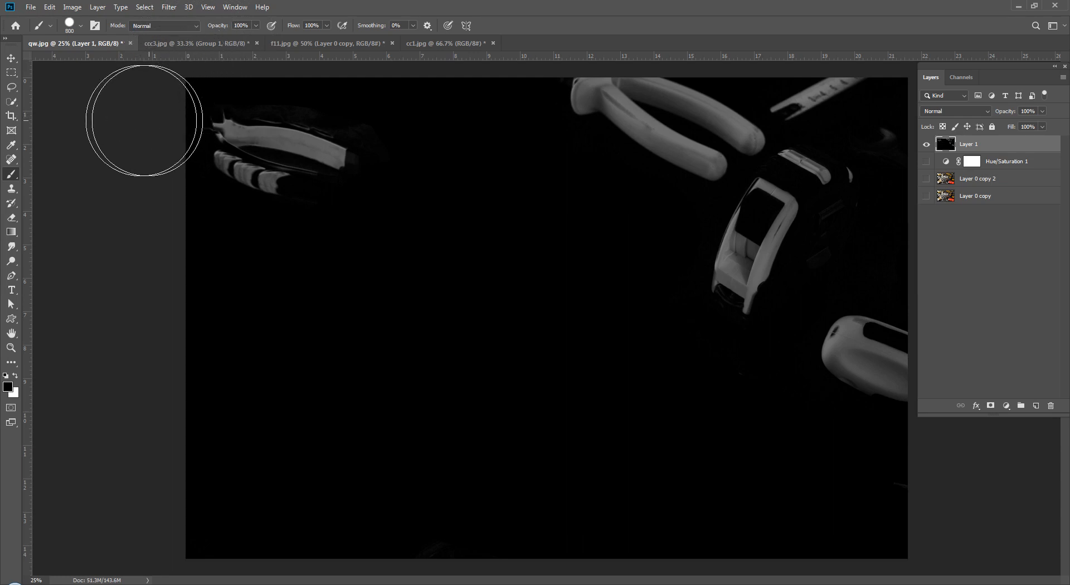
- Paint out the grey remnants around the small pliers, the wrench and the tape measure's edge with an 80 to 100 brush
{"action": "key", "text": "bracketleft"}
{"action": "key", "text": "bracketleft"}
{"action": "key", "text": "bracketleft"}
{"action": "key", "text": "bracketleft"}
{"action": "key", "text": "bracketleft"}
{"action": "key", "text": "bracketleft"}
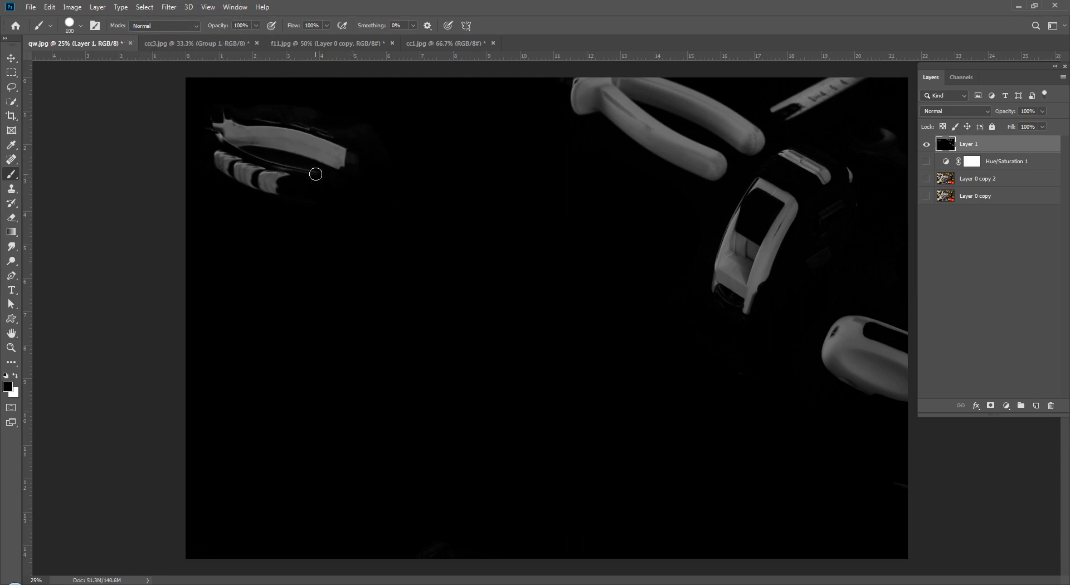
{"action": "left_click_drag", "start_coordinate": [316, 172], "coordinate": [249, 155]}
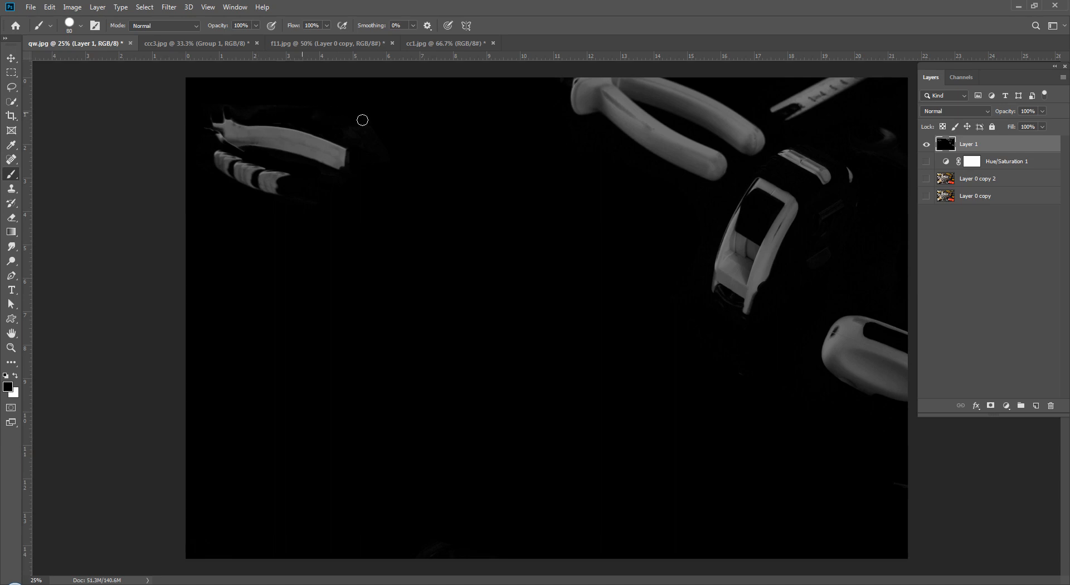
{"action": "mouse_move", "coordinate": [883, 148]}
{"action": "left_mouse_down"}
{"action": "mouse_move", "coordinate": [852, 163]}
{"action": "mouse_move", "coordinate": [853, 187]}
{"action": "left_mouse_up"}
{"action": "left_click", "coordinate": [978, 330]}
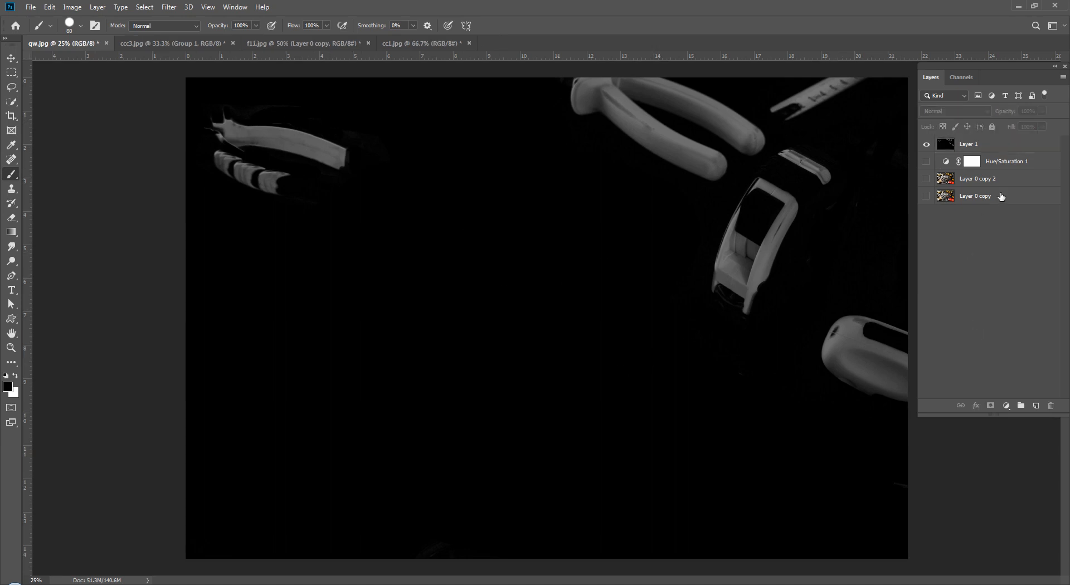
{"action": "left_click", "coordinate": [1002, 144]}
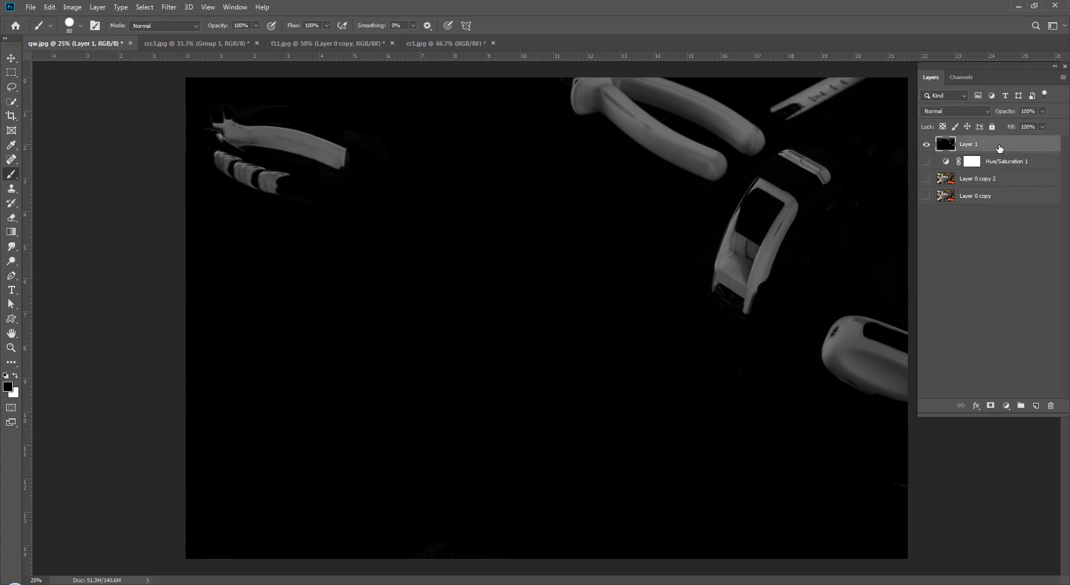
{"action": "key", "text": "ctrl+l"}
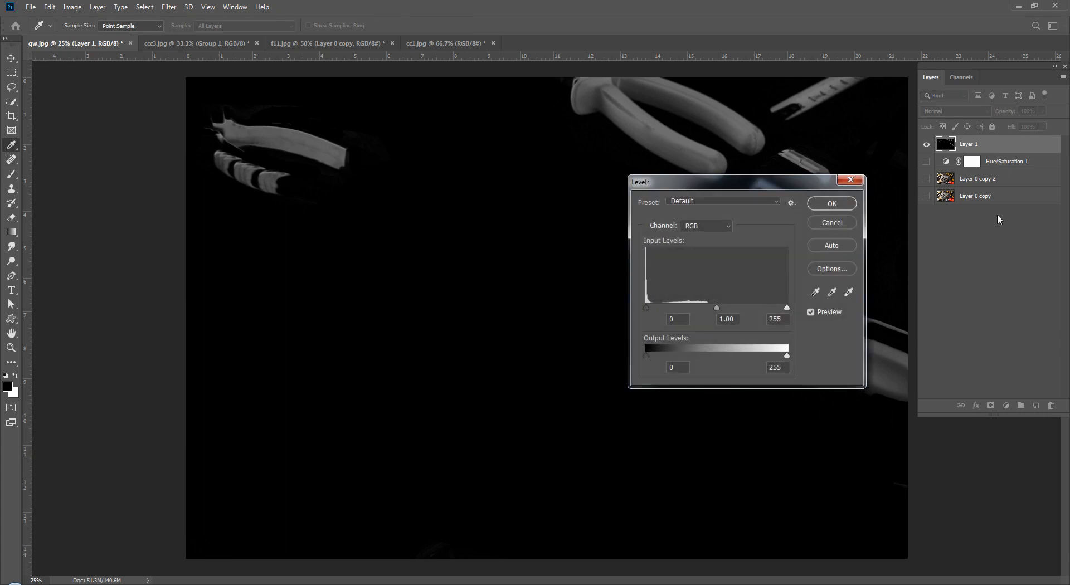
{"action": "key", "text": "Escape"}
{"action": "left_click", "coordinate": [1006, 406]}
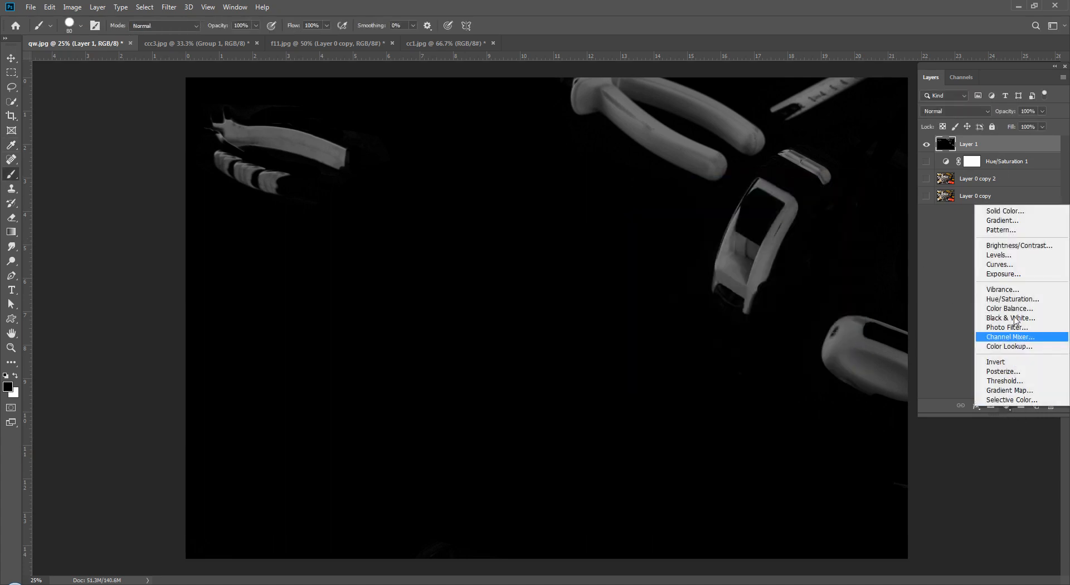
{"action": "left_click", "coordinate": [998, 256]}
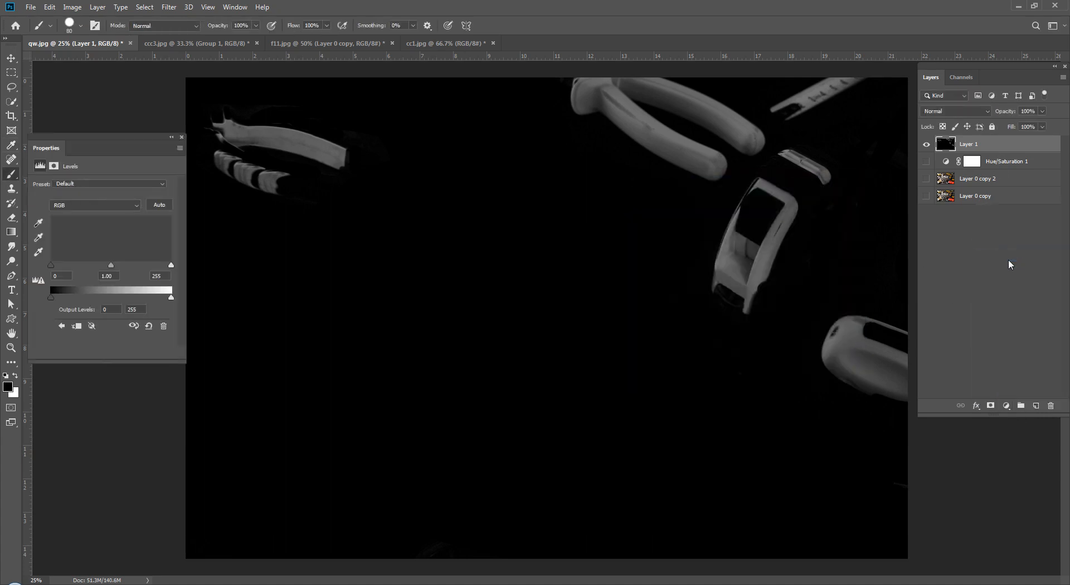
{"action": "left_click", "coordinate": [182, 137]}
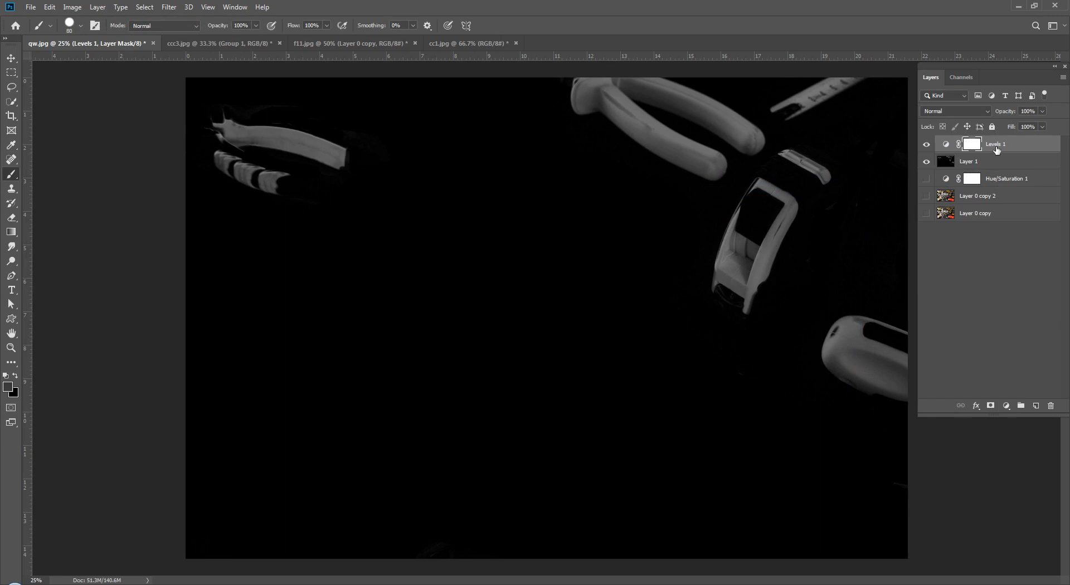
{"action": "key", "text": "Delete"}
{"action": "left_click", "coordinate": [73, 7]}
{"action": "mouse_move", "coordinate": [87, 38]}
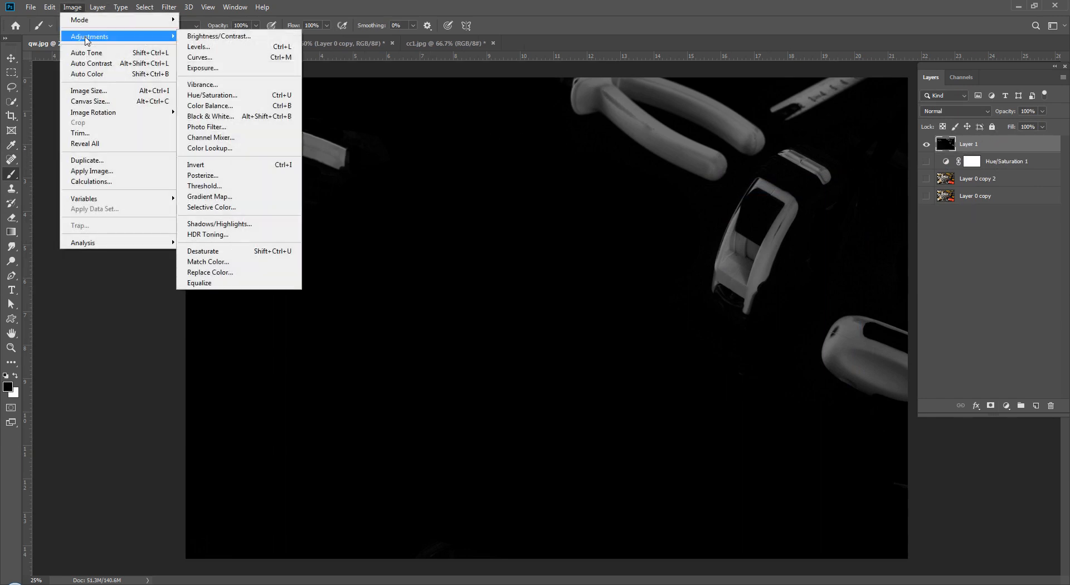
{"action": "left_click", "coordinate": [1019, 281]}
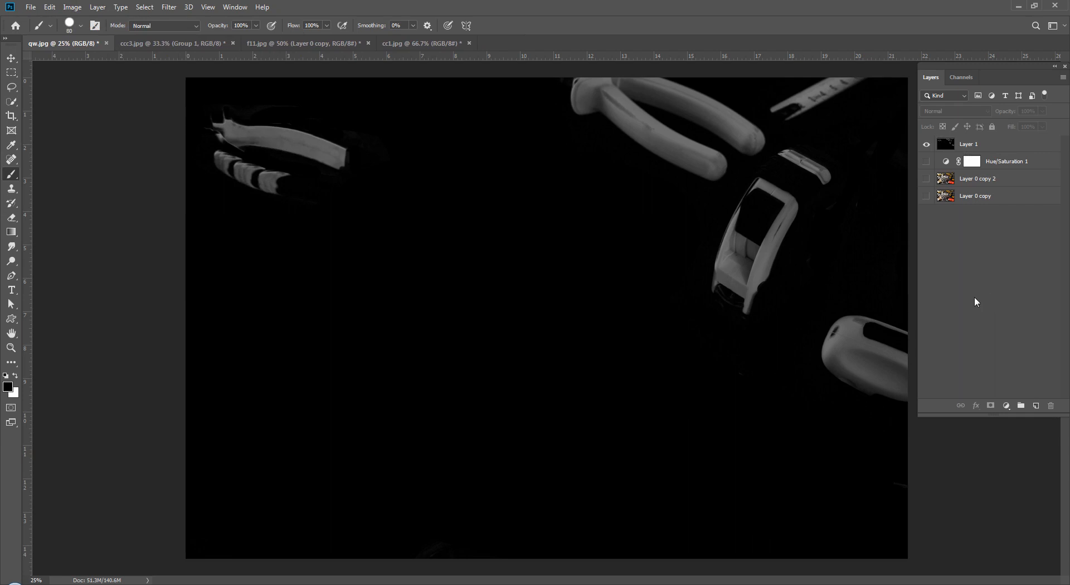
- Brighten the tool shapes on Layer 1 with a Levels adjustment by lowering the white input point
{"action": "left_click", "coordinate": [995, 149]}
{"action": "key", "text": "ctrl+l"}
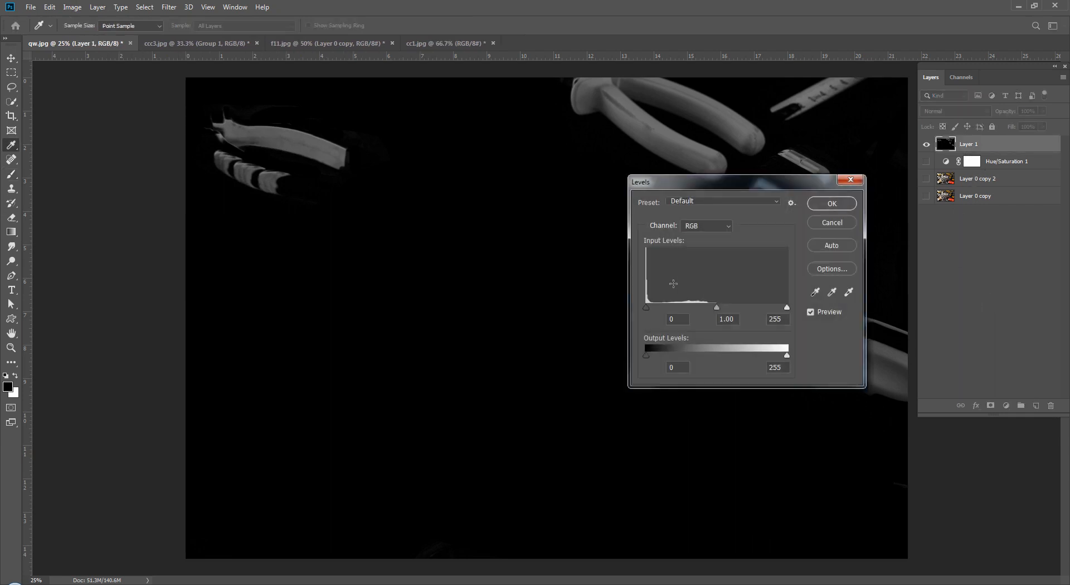
{"action": "left_click_drag", "start_coordinate": [786, 312], "coordinate": [731, 313]}
{"action": "left_click", "coordinate": [831, 205]}
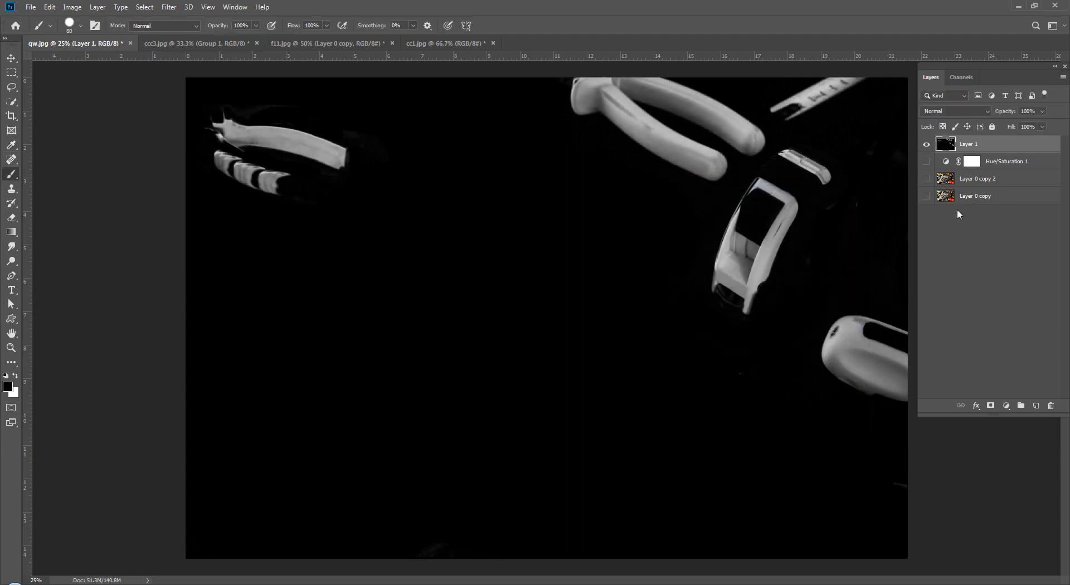
- Load the RGB composite channel's bright areas as a selection and return to the layer list
{"action": "left_click", "coordinate": [959, 268]}
{"action": "left_click", "coordinate": [971, 83]}
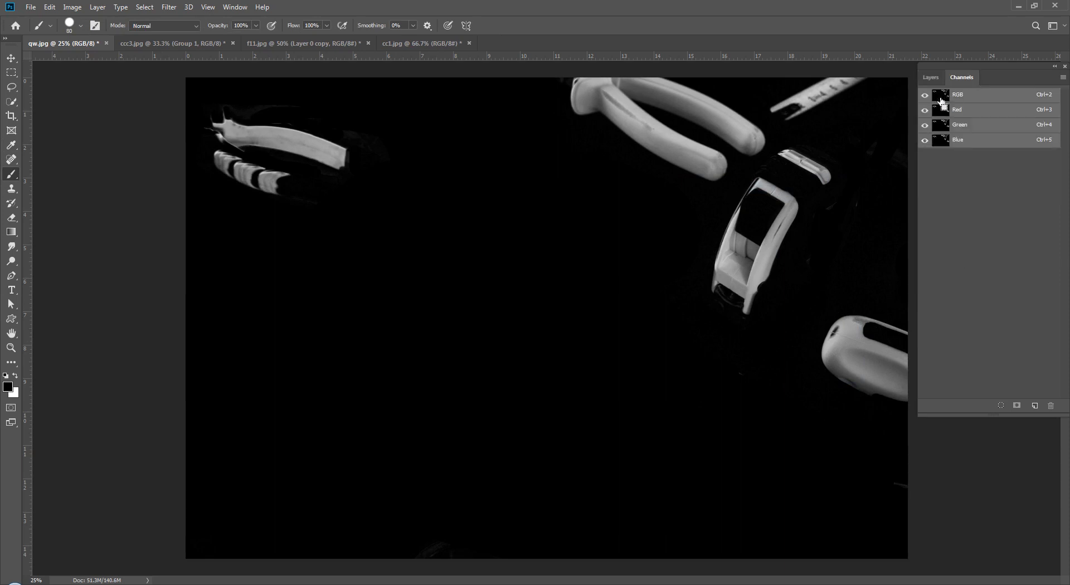
{"action": "mouse_move", "coordinate": [940, 102]}
{"action": "left_mouse_down"}
{"action": "mouse_move", "coordinate": [993, 99]}
{"action": "mouse_move", "coordinate": [941, 101]}
{"action": "left_mouse_up"}
{"action": "left_click", "coordinate": [941, 101], "text": "ctrl"}
{"action": "left_click", "coordinate": [931, 78]}
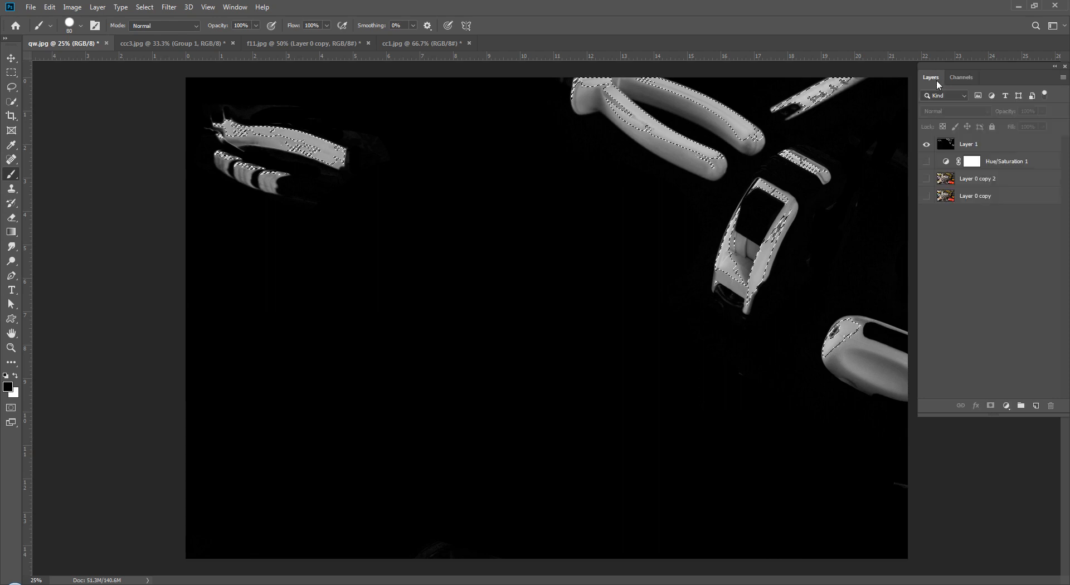
- Show and select Layer 0 copy 2 and hide Layer 1, keeping the selection active
{"action": "left_click", "coordinate": [957, 148]}
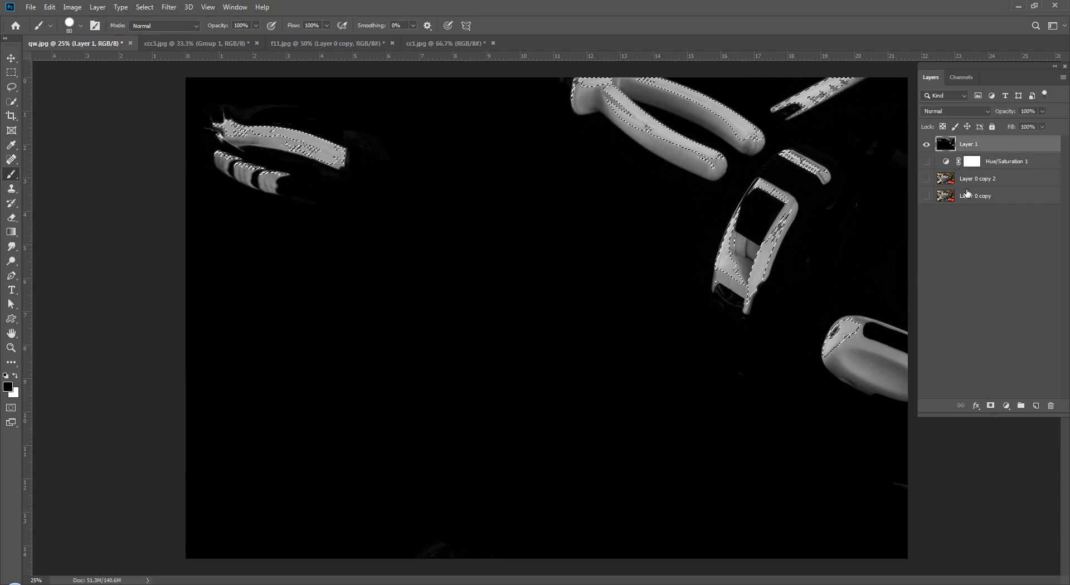
{"action": "left_click", "coordinate": [962, 181]}
{"action": "left_click", "coordinate": [926, 180]}
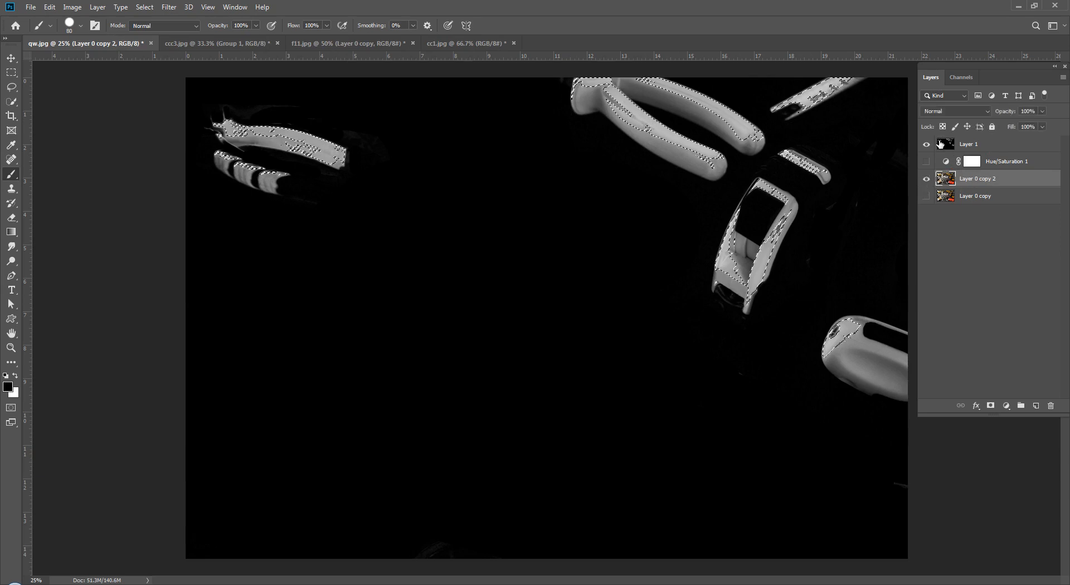
{"action": "left_click", "coordinate": [925, 145]}
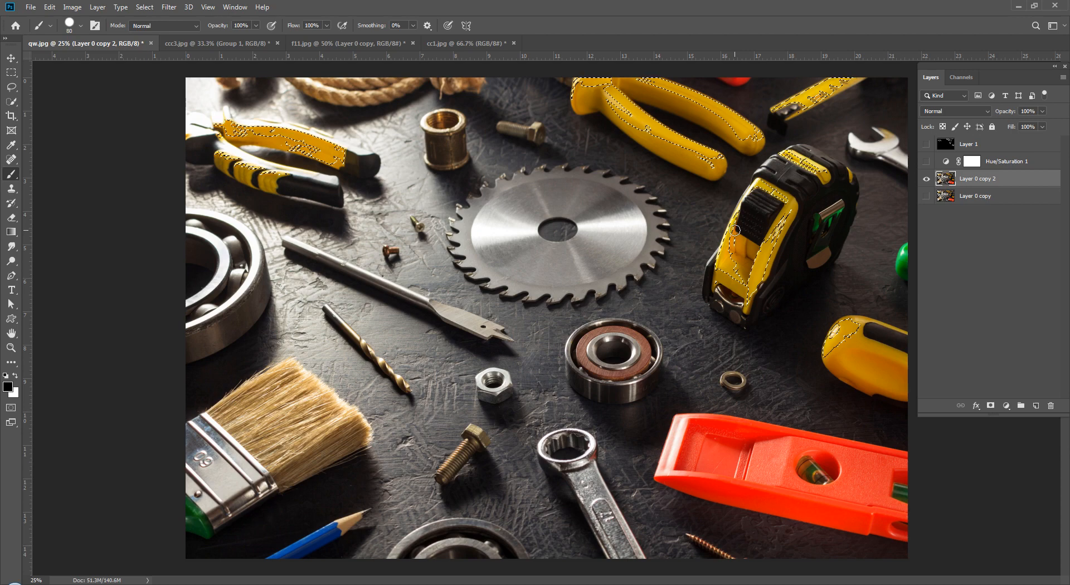
- Invert the selection to cover everything except the yellow tools, with Layer 0 copy 2 as the active layer
{"action": "left_click", "coordinate": [144, 6]}
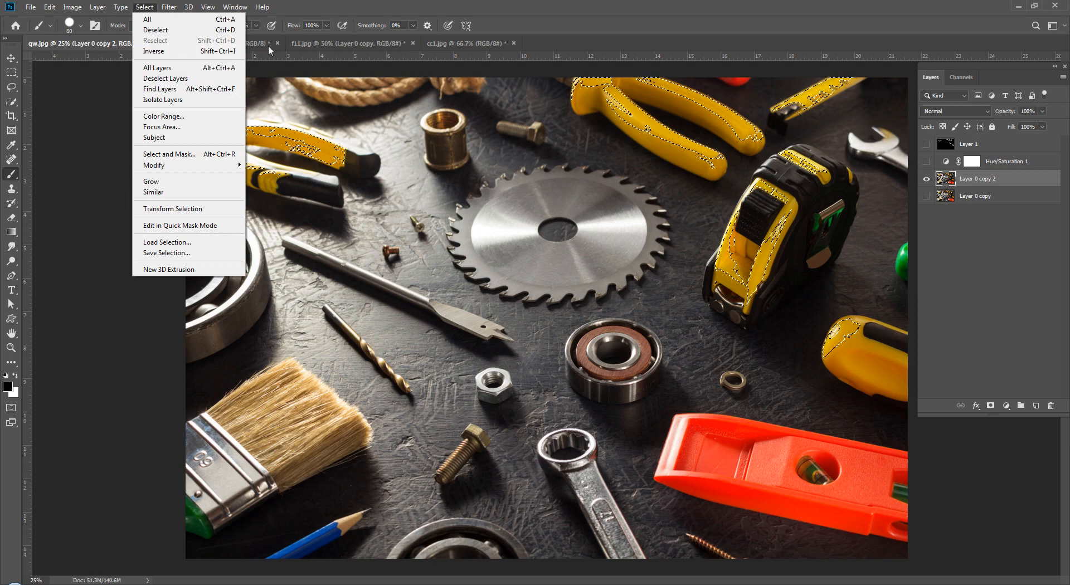
{"action": "left_click", "coordinate": [232, 52]}
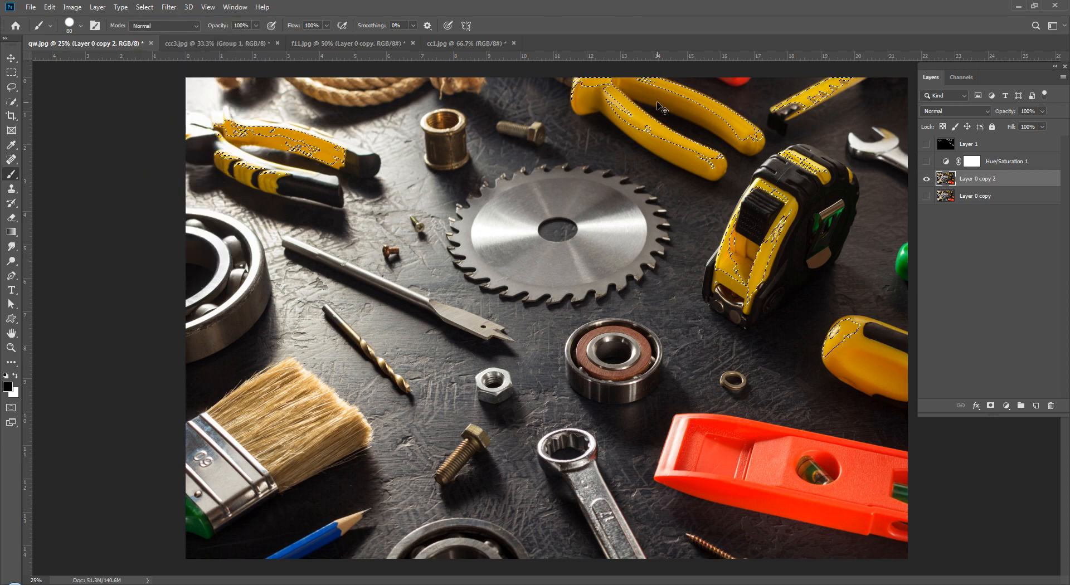
{"action": "left_click", "coordinate": [1012, 313]}
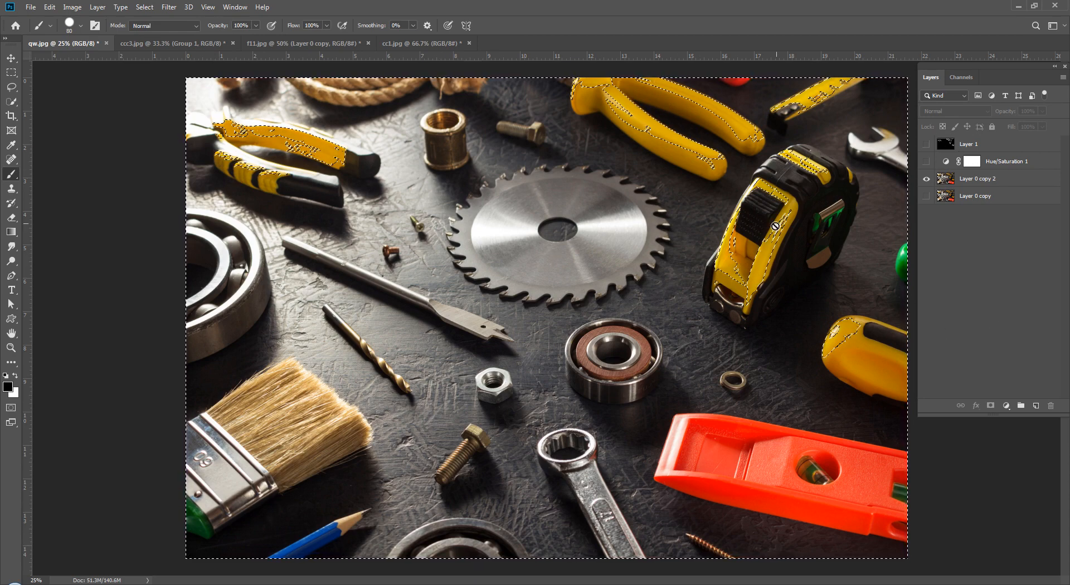
{"action": "left_click", "coordinate": [1004, 179]}
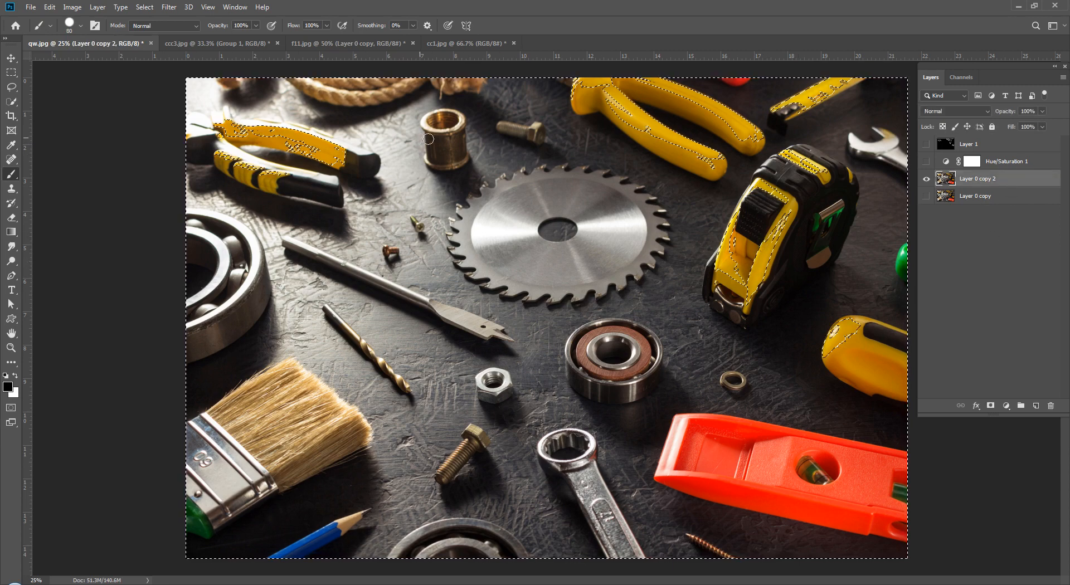
- Start a Black & White adjustment on the selected area with Reds -19, Greens -28 and Cyans -26
{"action": "left_click", "coordinate": [72, 8]}
{"action": "mouse_move", "coordinate": [128, 36]}
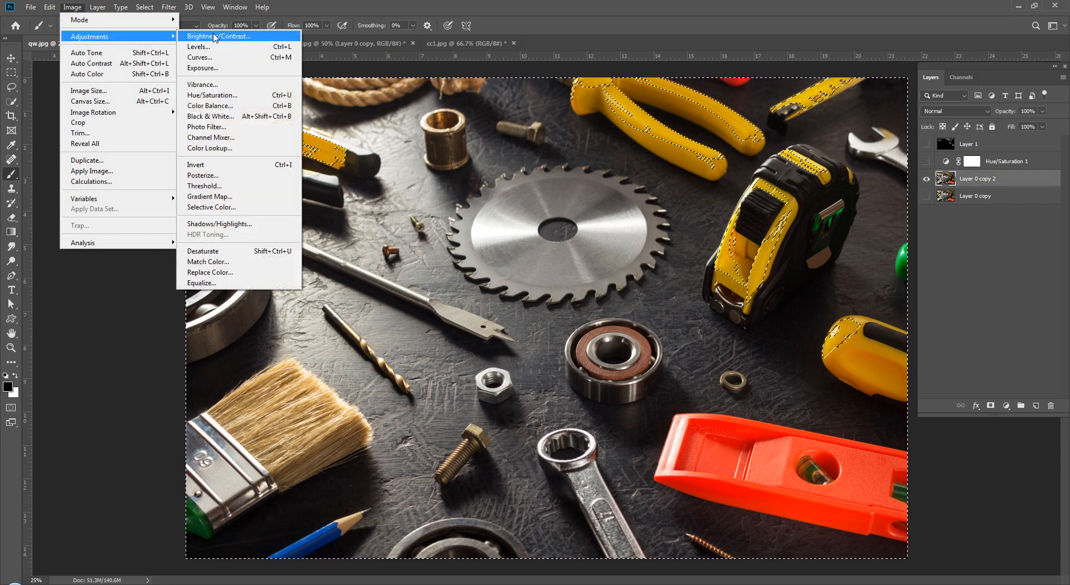
{"action": "left_click", "coordinate": [245, 116]}
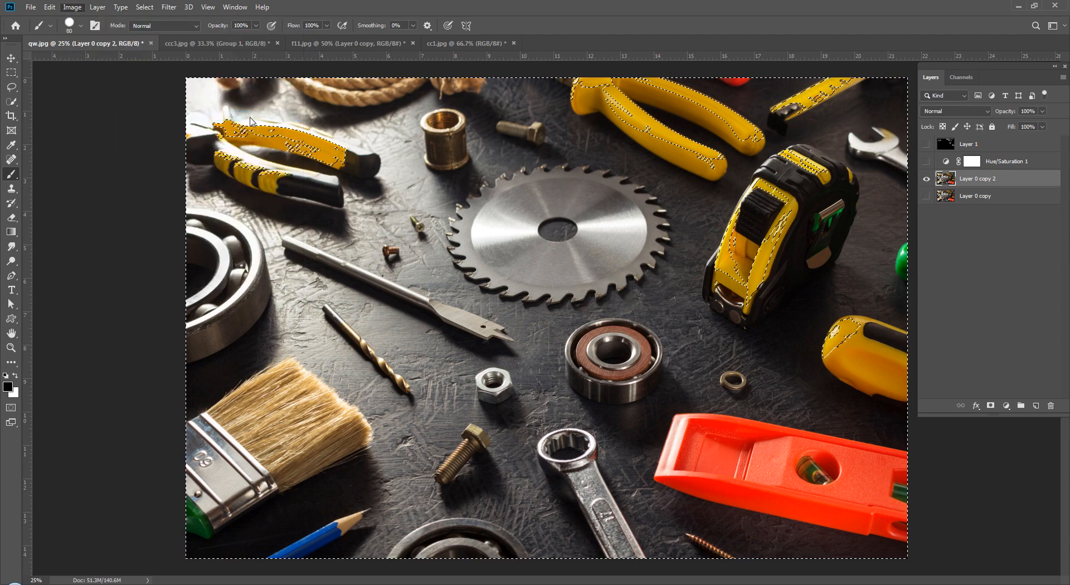
{"action": "left_click_drag", "start_coordinate": [105, 120], "coordinate": [520, 195]}
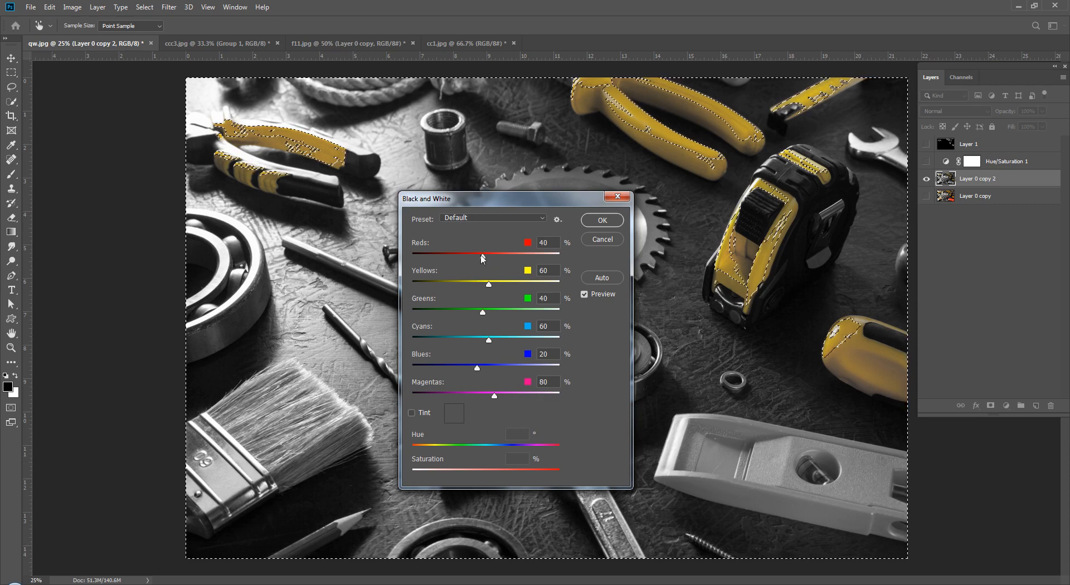
{"action": "left_click_drag", "start_coordinate": [483, 257], "coordinate": [467, 260]}
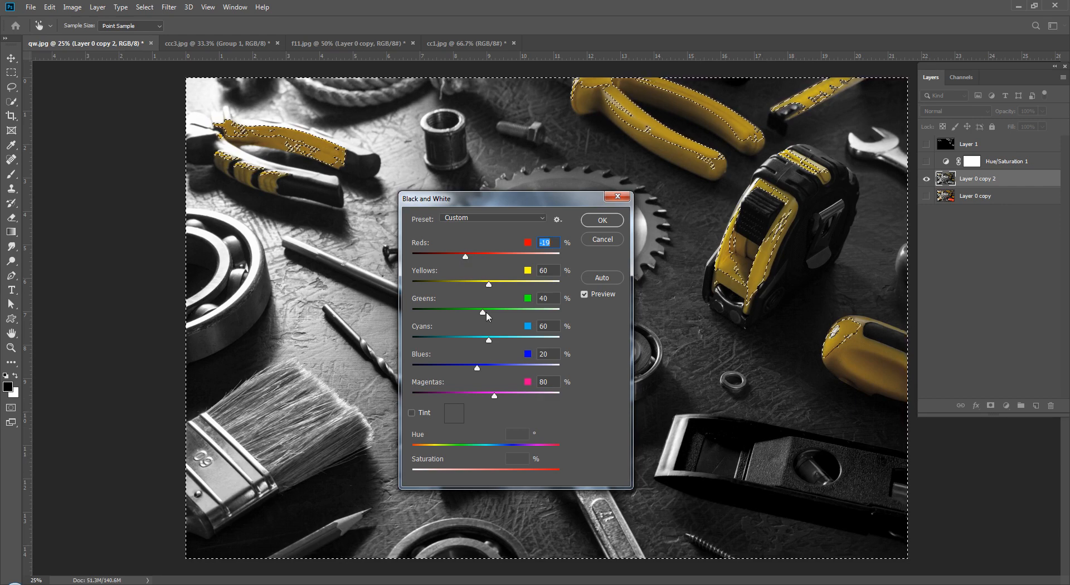
{"action": "mouse_move", "coordinate": [486, 312]}
{"action": "left_mouse_down"}
{"action": "mouse_move", "coordinate": [468, 314]}
{"action": "mouse_move", "coordinate": [504, 313]}
{"action": "left_mouse_up"}
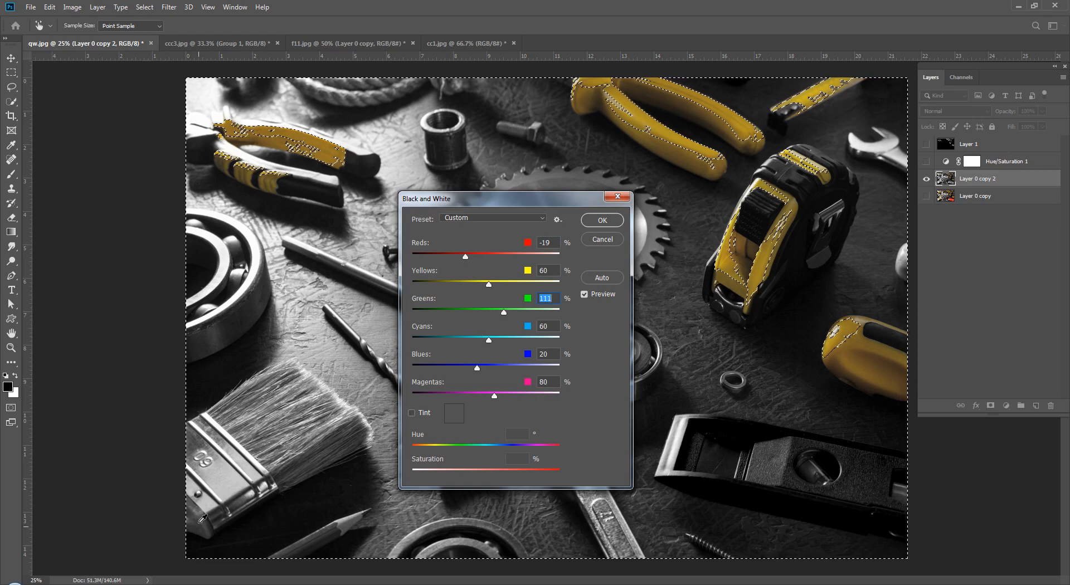
{"action": "left_click_drag", "start_coordinate": [504, 312], "coordinate": [466, 347]}
- Set Blues to -21 and Magentas to -17, apply the Black & White adjustment and clear the selection
{"action": "left_click_drag", "start_coordinate": [525, 194], "coordinate": [643, 131]}
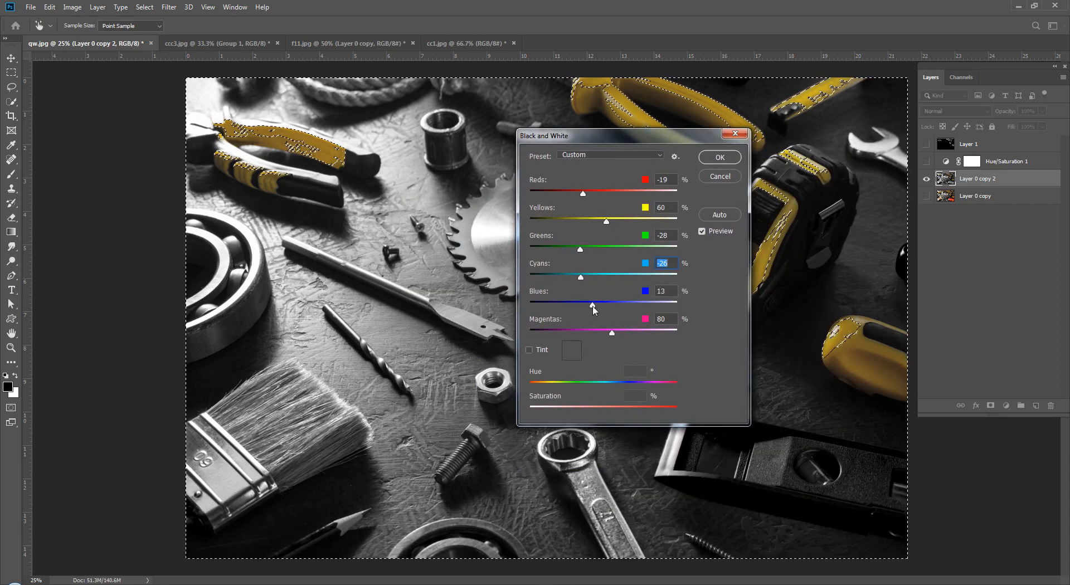
{"action": "left_click_drag", "start_coordinate": [595, 305], "coordinate": [582, 305]}
{"action": "left_click_drag", "start_coordinate": [619, 336], "coordinate": [584, 333]}
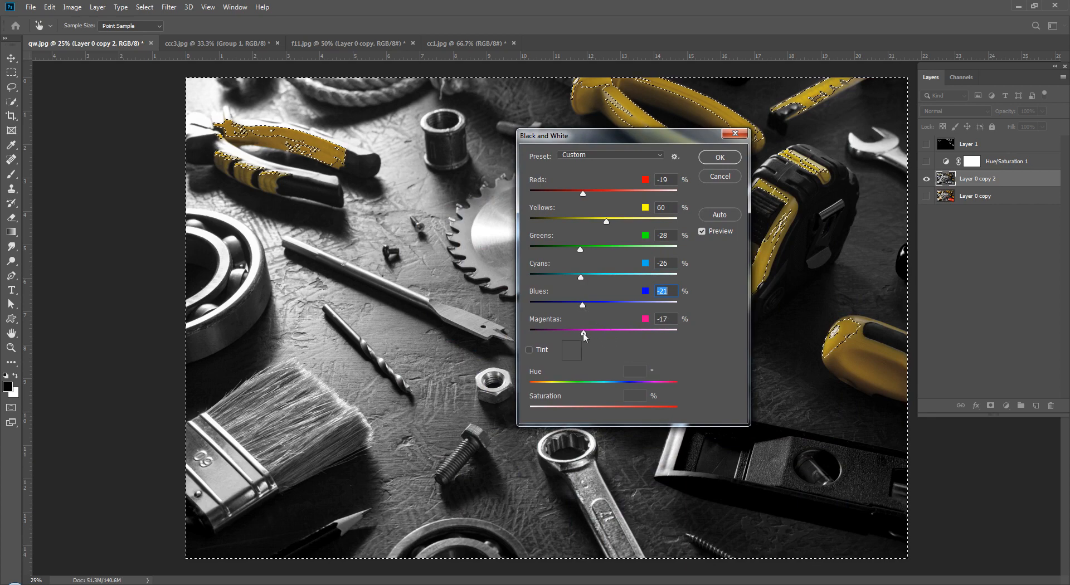
{"action": "left_click_drag", "start_coordinate": [627, 139], "coordinate": [500, 159]}
{"action": "left_click", "coordinate": [562, 181]}
{"action": "key", "text": "b"}
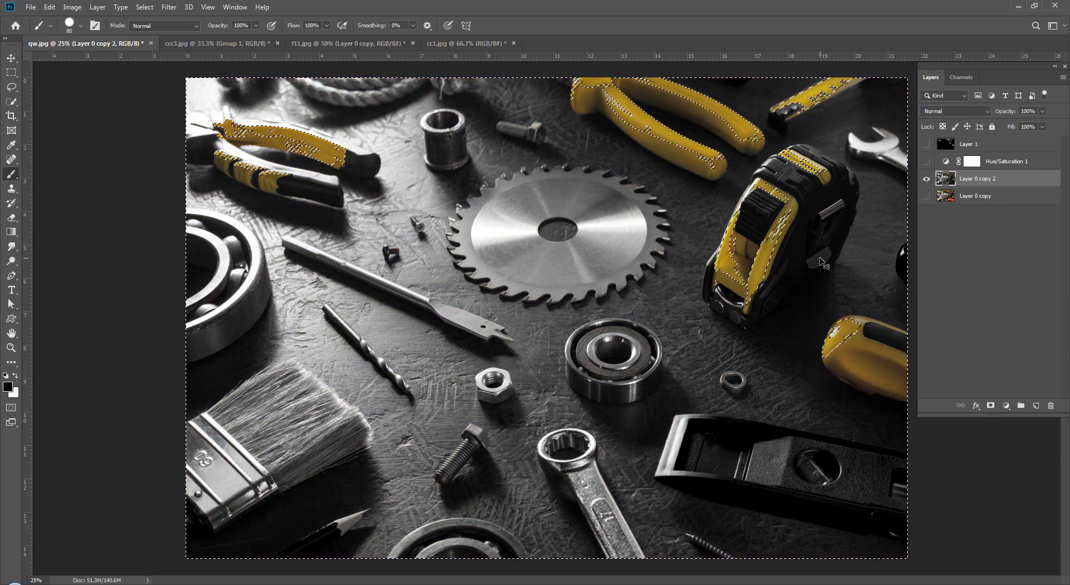
{"action": "key", "text": "ctrl+d"}
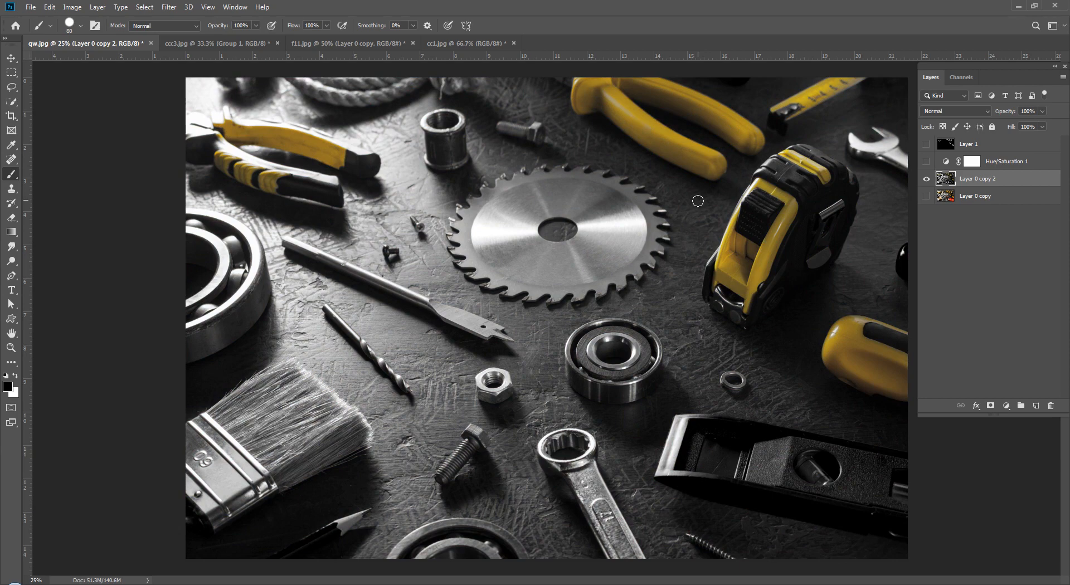
- Add a Hue/Saturation adjustment layer on top of the layer stack and set its Yellows saturation to +37
{"action": "key", "text": "v"}
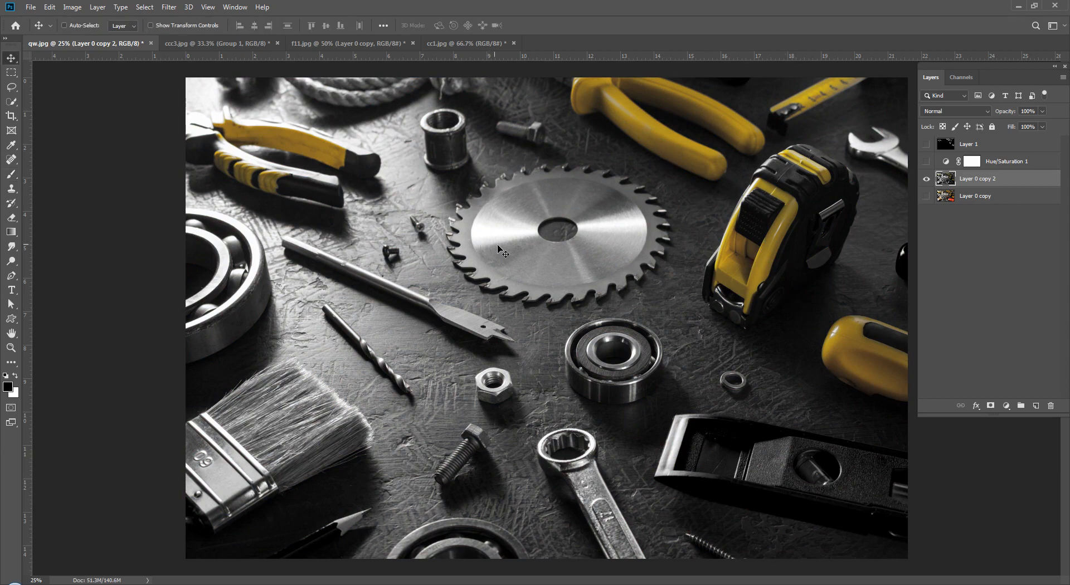
{"action": "left_click", "coordinate": [1029, 238]}
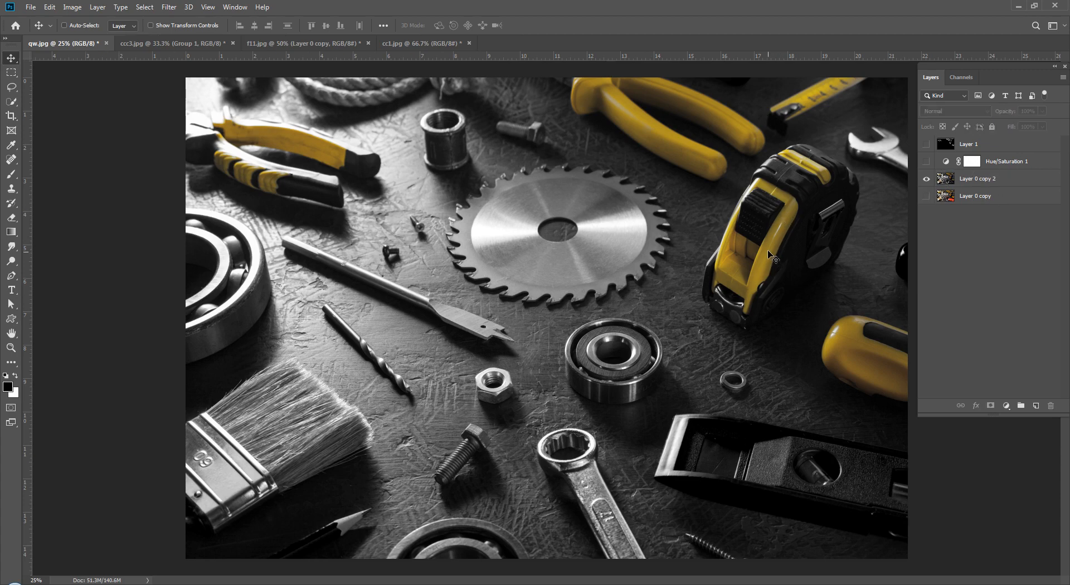
{"action": "left_click", "coordinate": [1006, 406]}
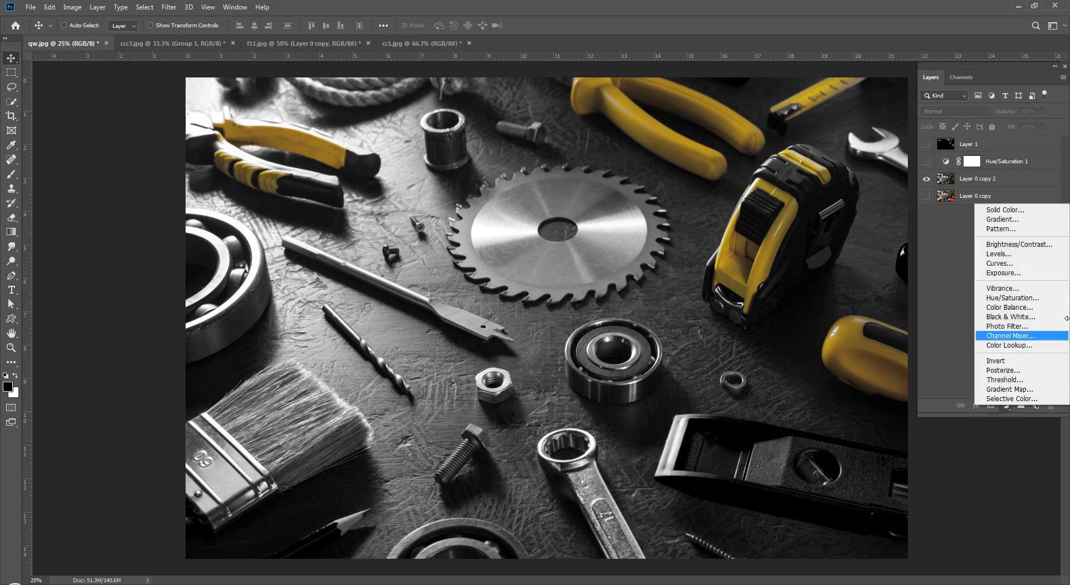
{"action": "left_click", "coordinate": [998, 297]}
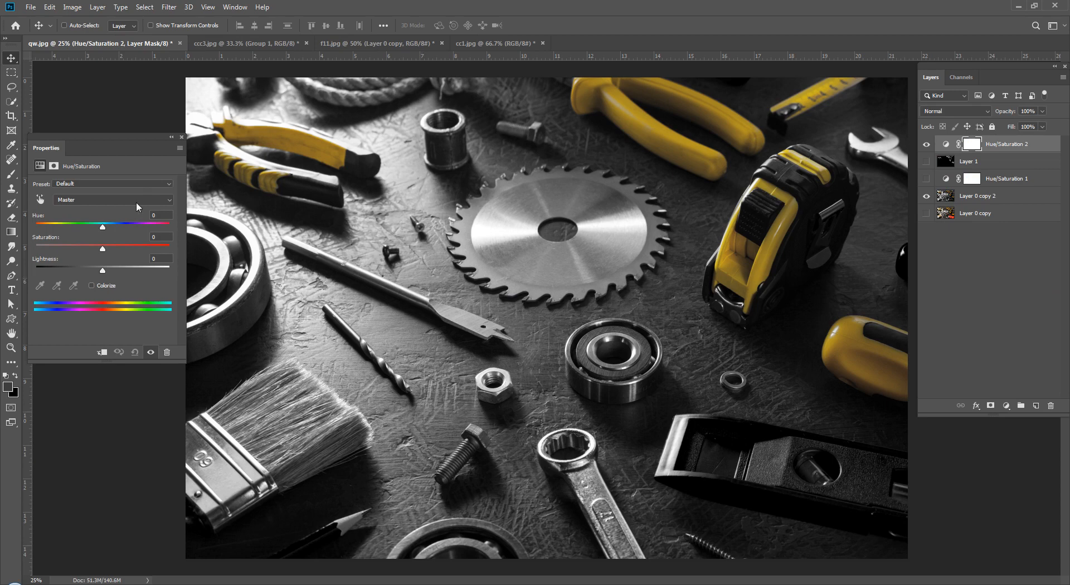
{"action": "left_click", "coordinate": [62, 201]}
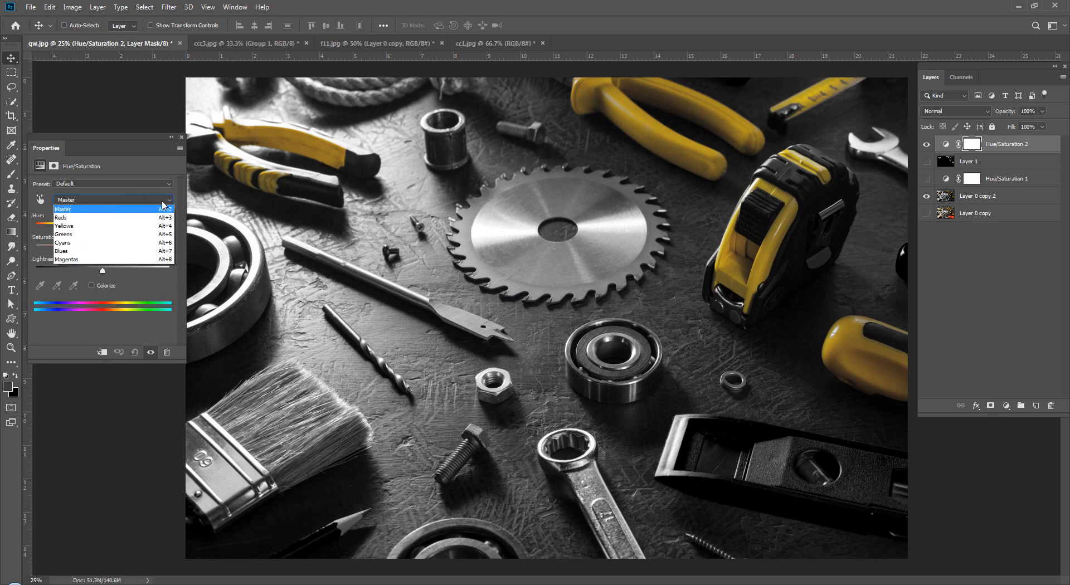
{"action": "left_click", "coordinate": [151, 229]}
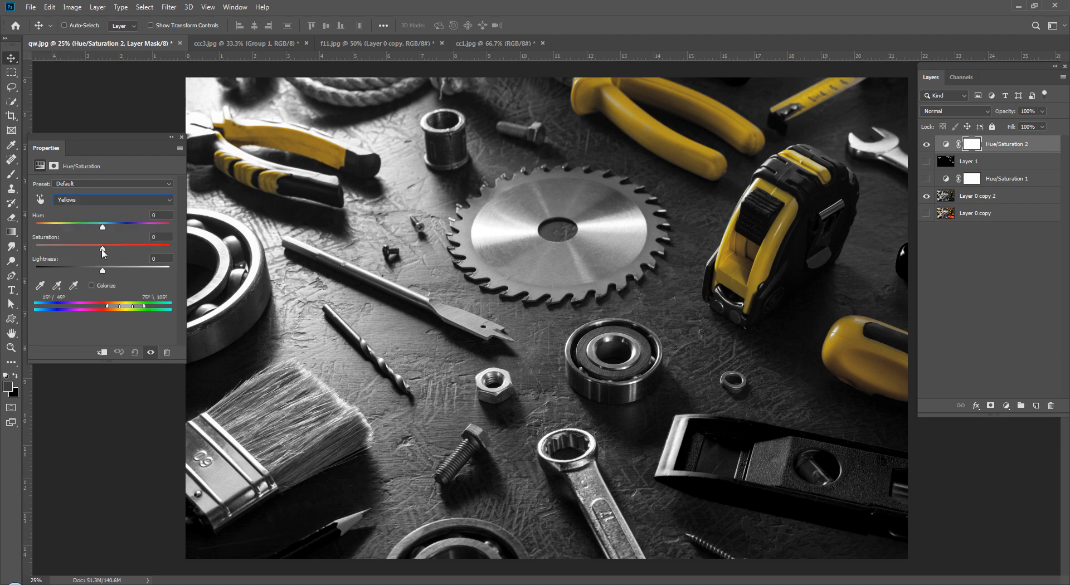
{"action": "left_click_drag", "start_coordinate": [101, 251], "coordinate": [195, 263]}
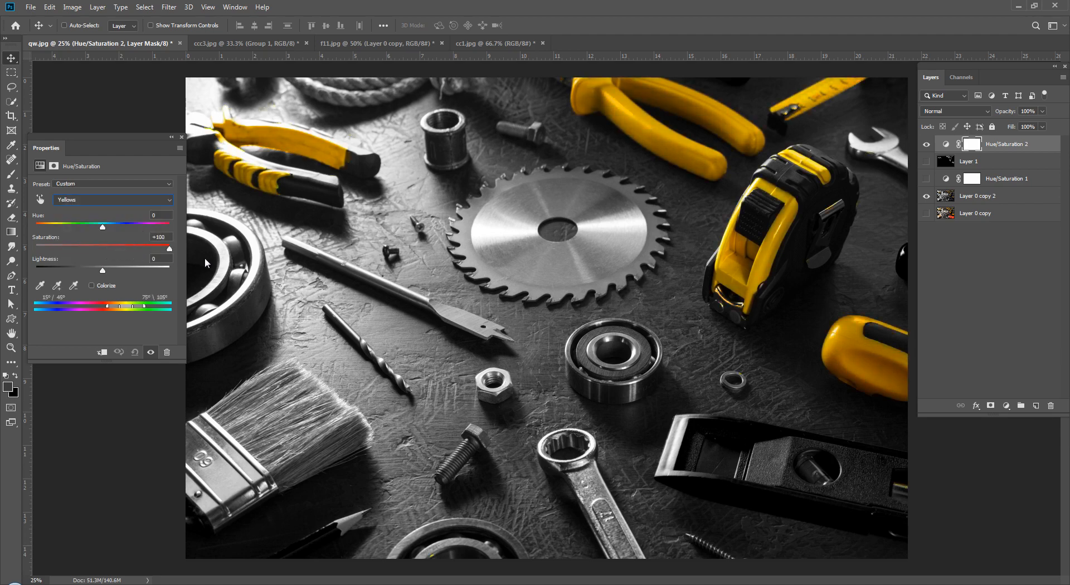
{"action": "left_click_drag", "start_coordinate": [165, 269], "coordinate": [27, 264]}
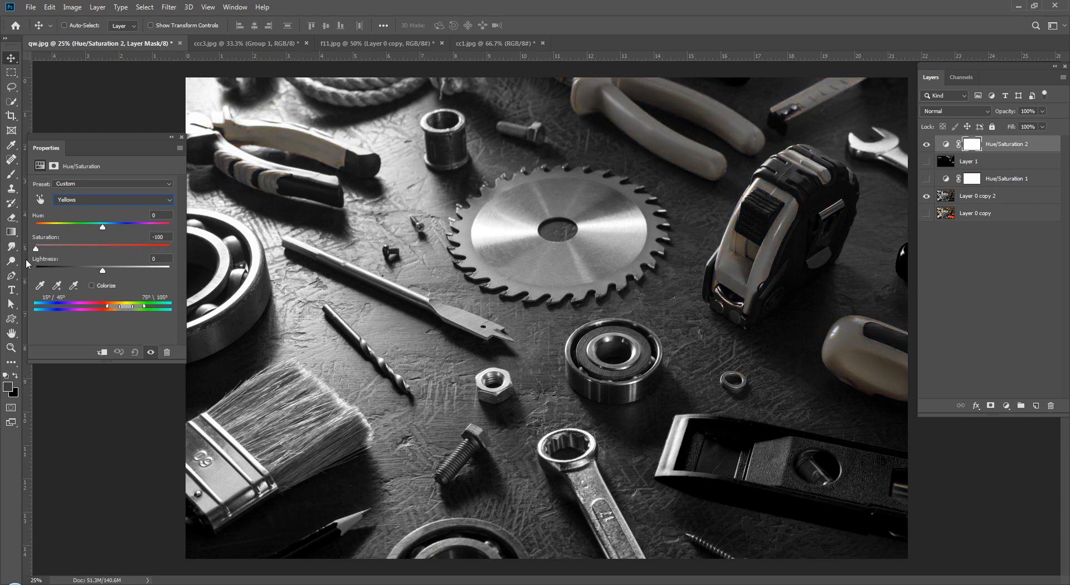
{"action": "left_click_drag", "start_coordinate": [26, 259], "coordinate": [122, 267]}
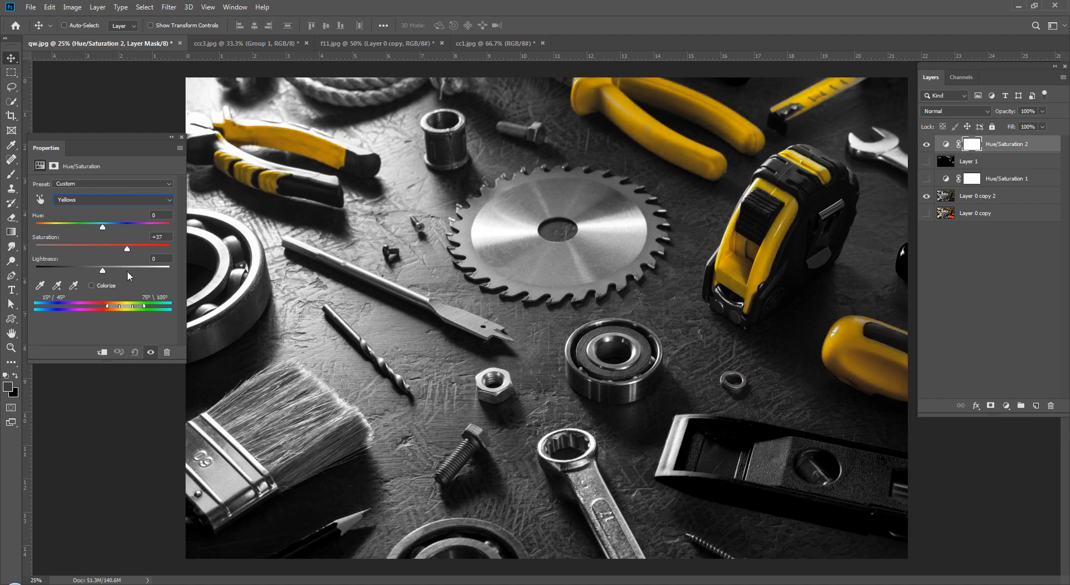
{"action": "left_click", "coordinate": [1028, 329]}
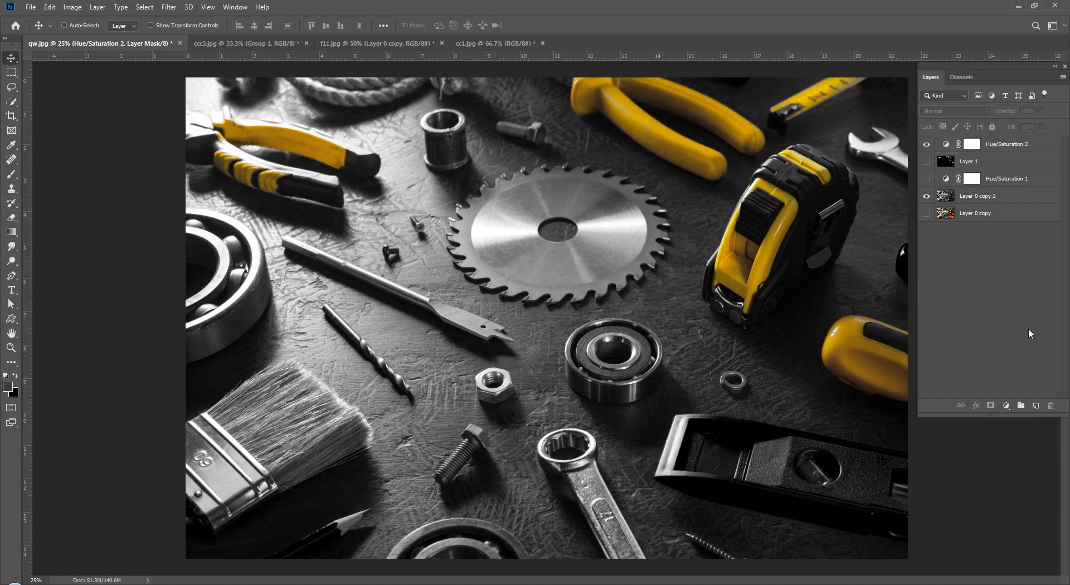
- Move the Hue/Saturation 2 layer directly above Layer 0 copy 2 and group these two layers
{"action": "key", "text": "ctrl+minus"}
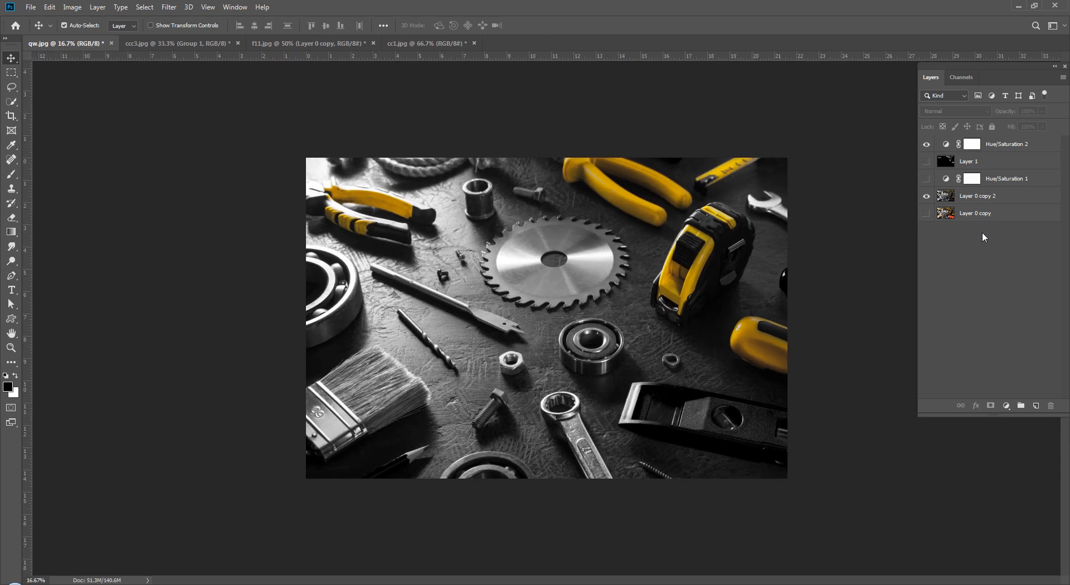
{"action": "left_click_drag", "start_coordinate": [992, 146], "coordinate": [996, 193]}
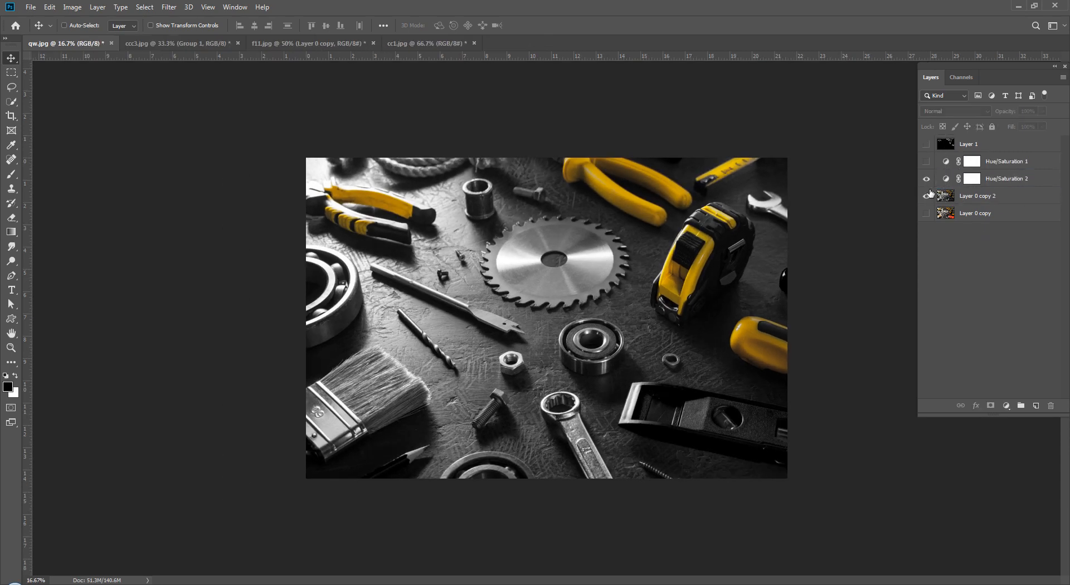
{"action": "left_click", "coordinate": [993, 188], "text": "shift"}
{"action": "key", "text": "ctrl+g"}
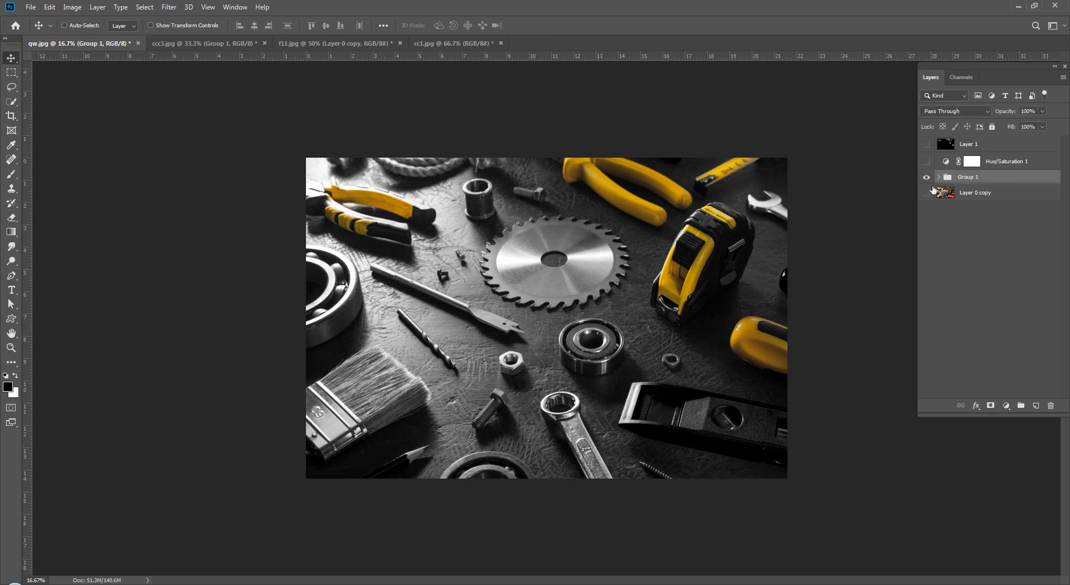
- Compare the edit with the original by toggling Group 1 over the visible Layer 0 copy, leaving the group shown
{"action": "left_click", "coordinate": [927, 178]}
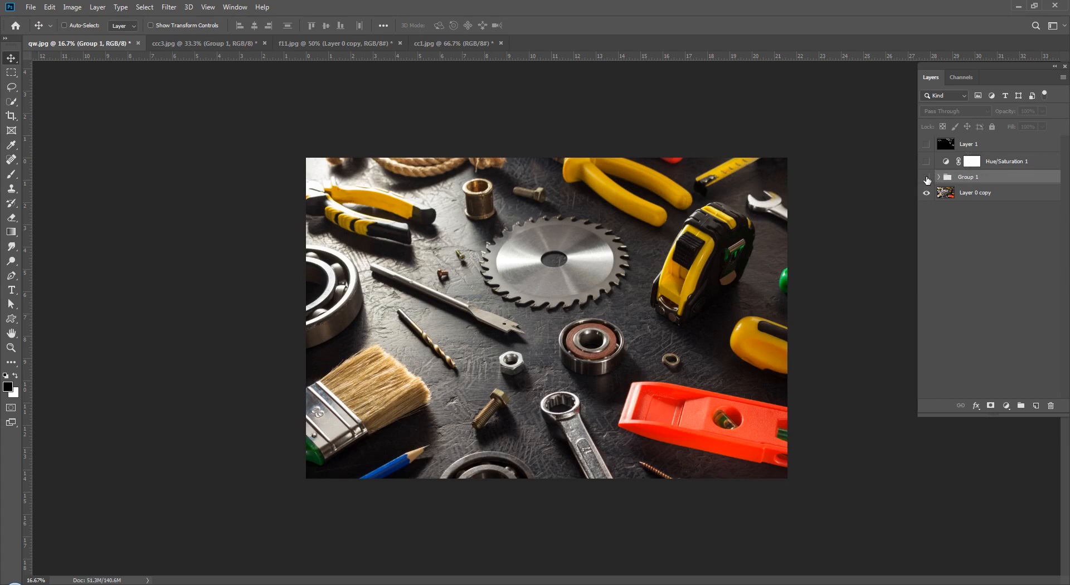
{"action": "left_click", "coordinate": [926, 177]}
{"action": "left_click", "coordinate": [927, 178]}
{"action": "left_click", "coordinate": [927, 178]}
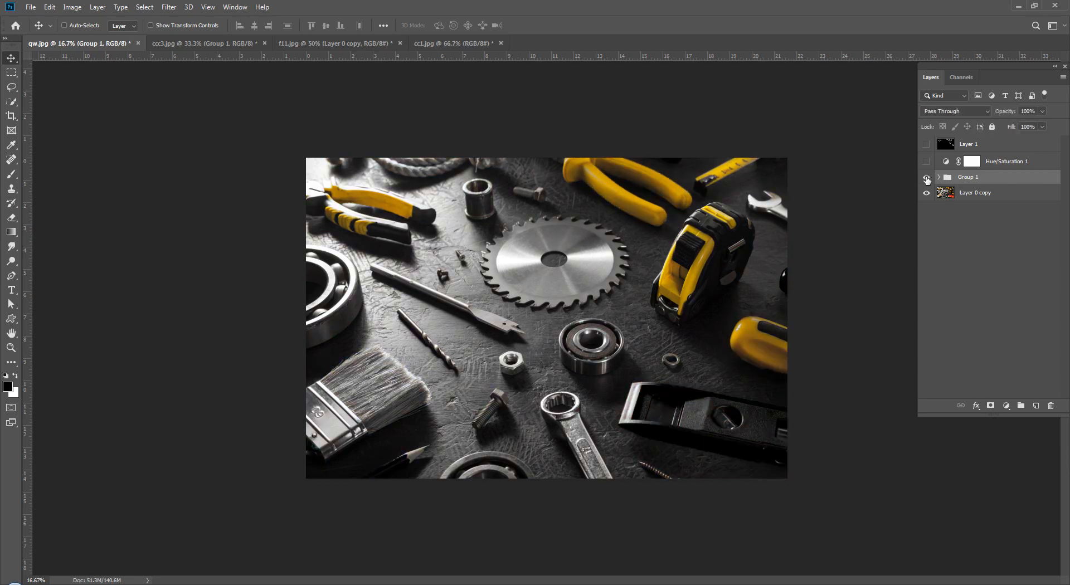
{"action": "left_click", "coordinate": [927, 178]}
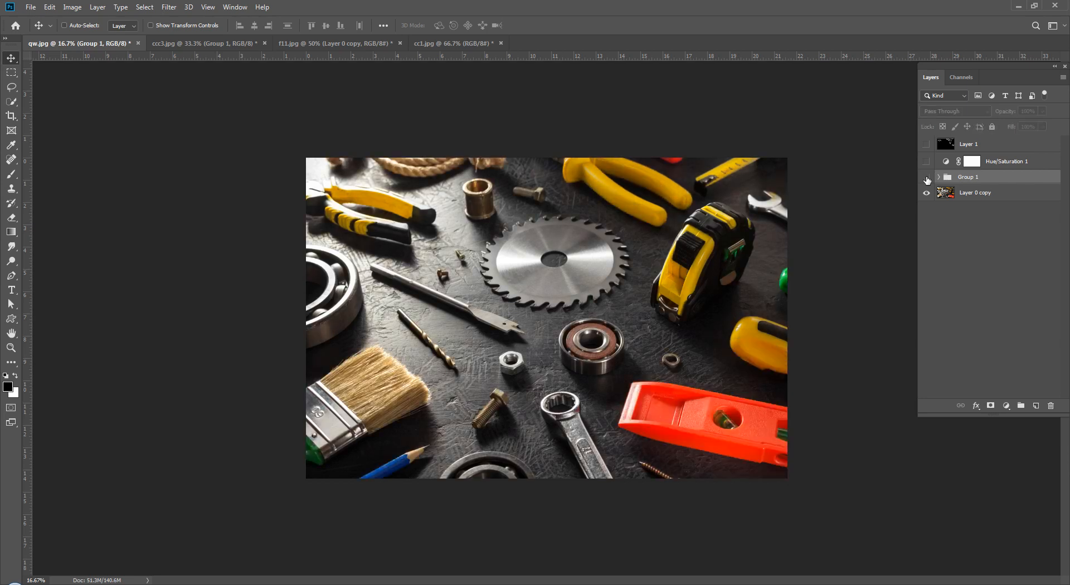
{"action": "left_click", "coordinate": [927, 178]}
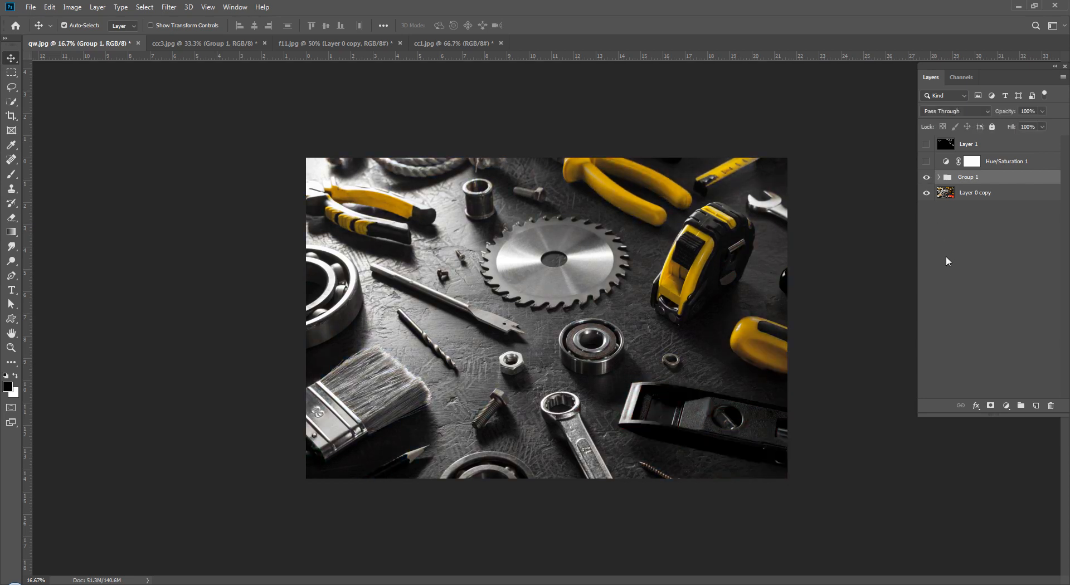
- Switch to the ccc3.jpg document and compare its before and after states by toggling Group 1
{"action": "key", "text": "ctrl+Tab"}
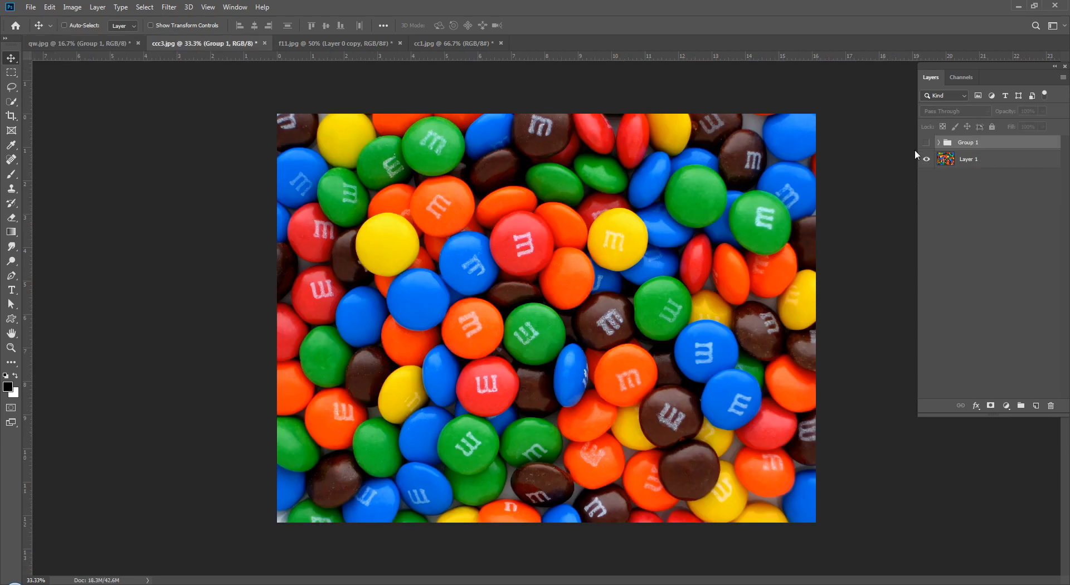
{"action": "left_click", "coordinate": [927, 142]}
{"action": "left_click", "coordinate": [927, 143]}
{"action": "left_click", "coordinate": [927, 144]}
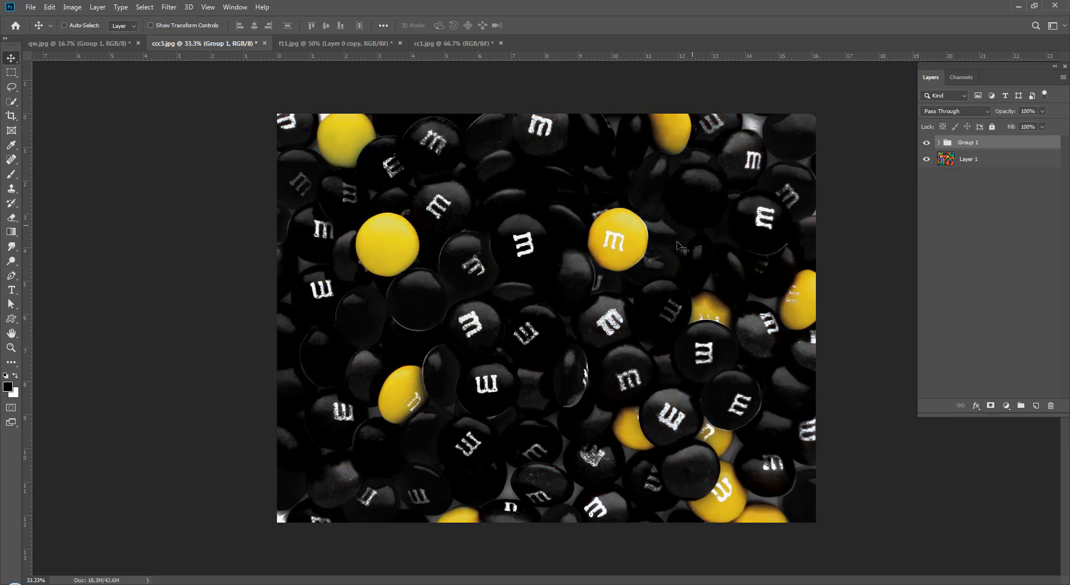
{"action": "left_click", "coordinate": [927, 143]}
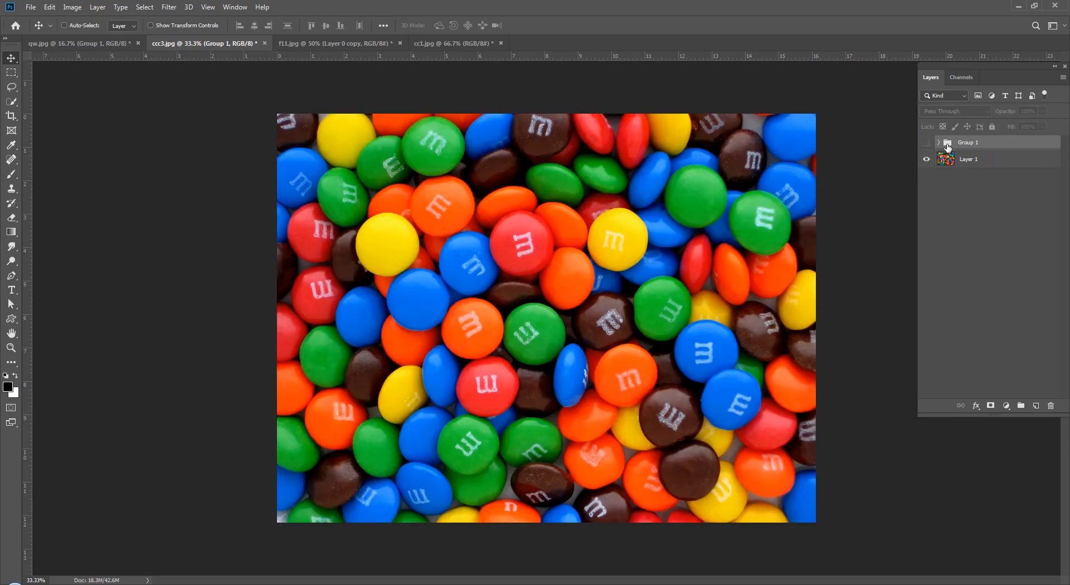
- Expand and show Group 1, and examine the effects of Hue/Saturation 2 and Hue/Saturation 3 by toggling each layer
{"action": "left_click", "coordinate": [939, 143]}
{"action": "left_click", "coordinate": [950, 269]}
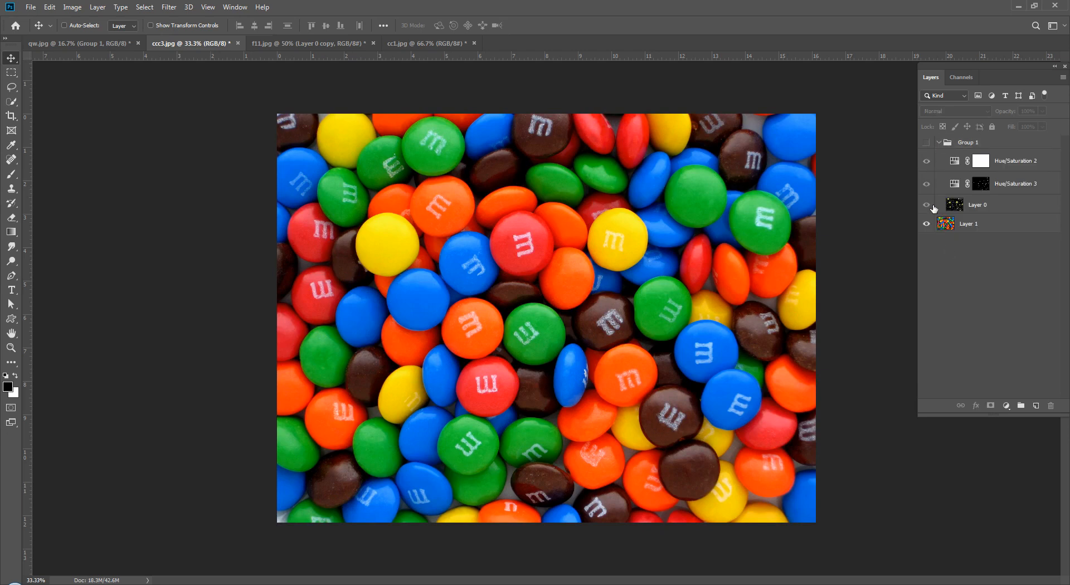
{"action": "left_click", "coordinate": [927, 143]}
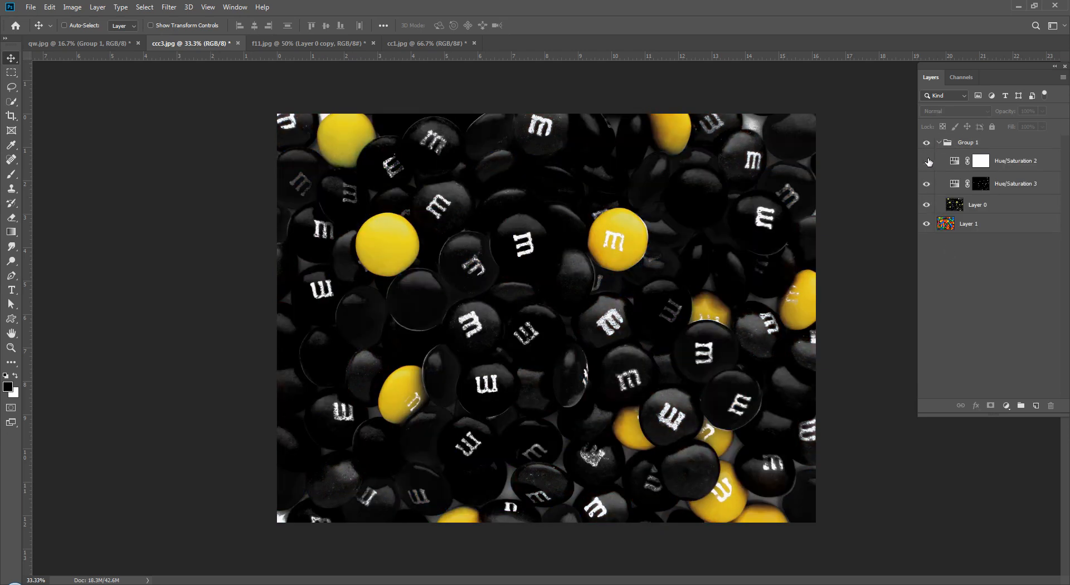
{"action": "left_click", "coordinate": [928, 161]}
{"action": "left_click", "coordinate": [928, 161]}
{"action": "left_click", "coordinate": [928, 161]}
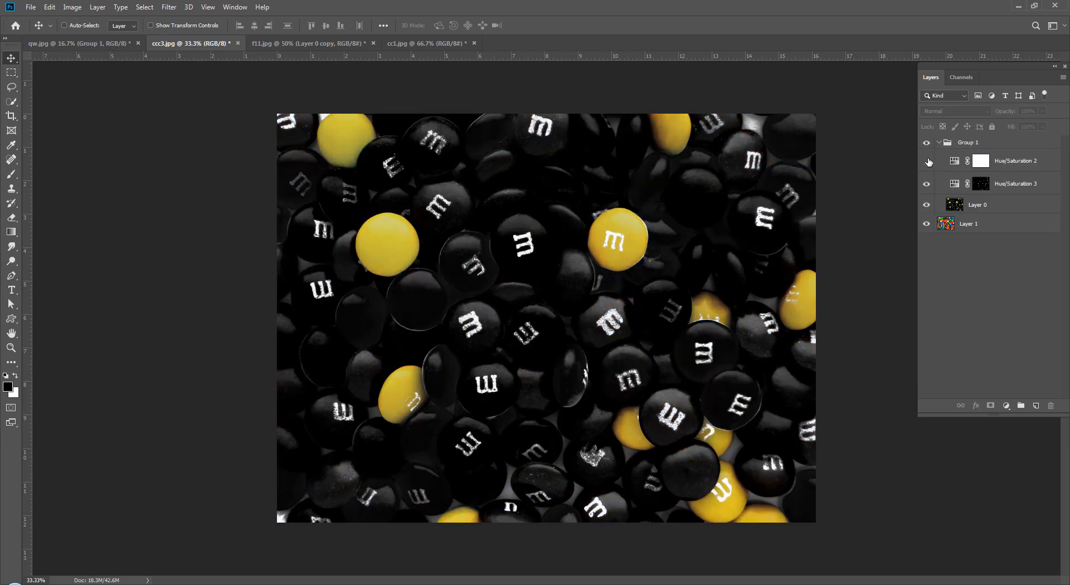
{"action": "left_click", "coordinate": [928, 161]}
{"action": "left_click", "coordinate": [927, 184]}
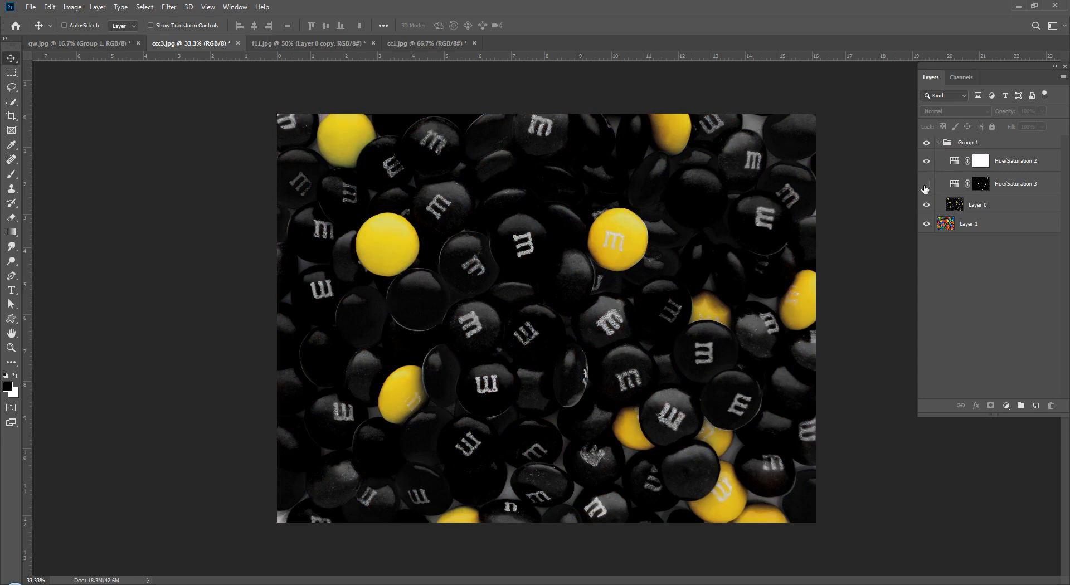
- Compare the candy image with and without Layer 0, leave the layer visible and collapse Group 1
{"action": "left_click", "coordinate": [926, 205]}
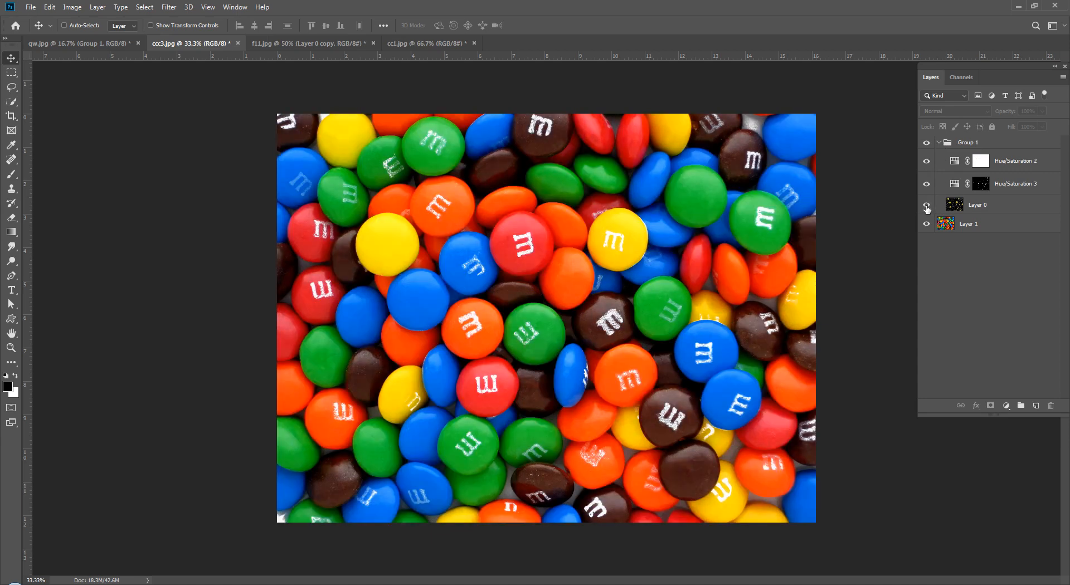
{"action": "left_click", "coordinate": [927, 205]}
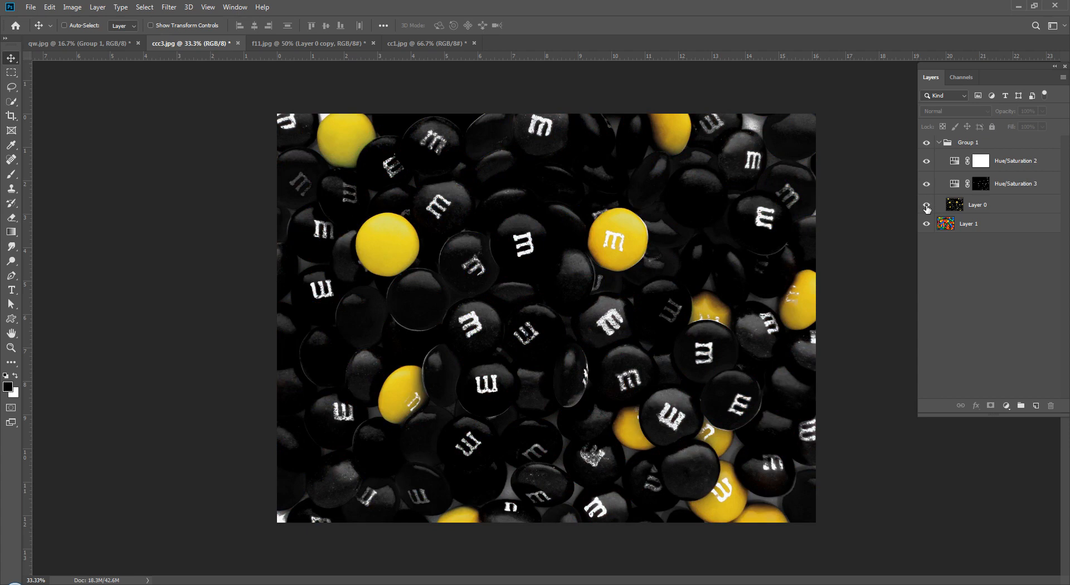
{"action": "left_click", "coordinate": [927, 206]}
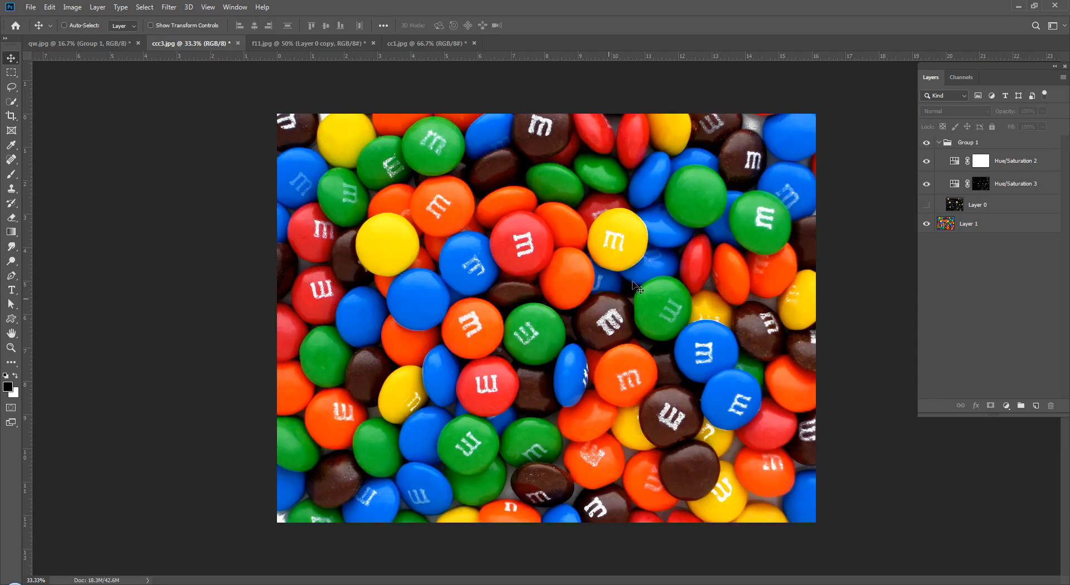
{"action": "left_click", "coordinate": [927, 206]}
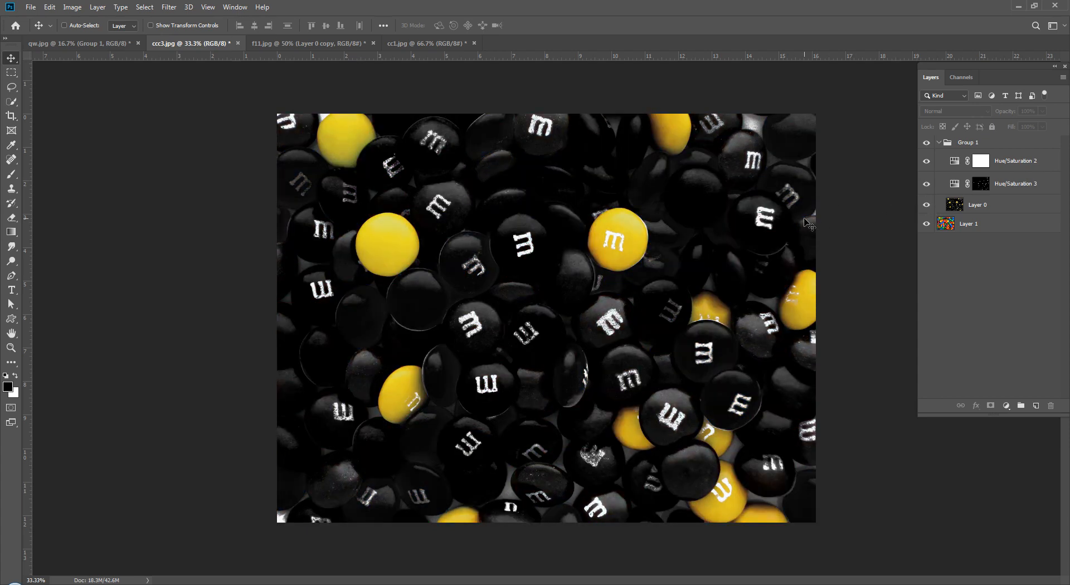
{"action": "left_click", "coordinate": [927, 205]}
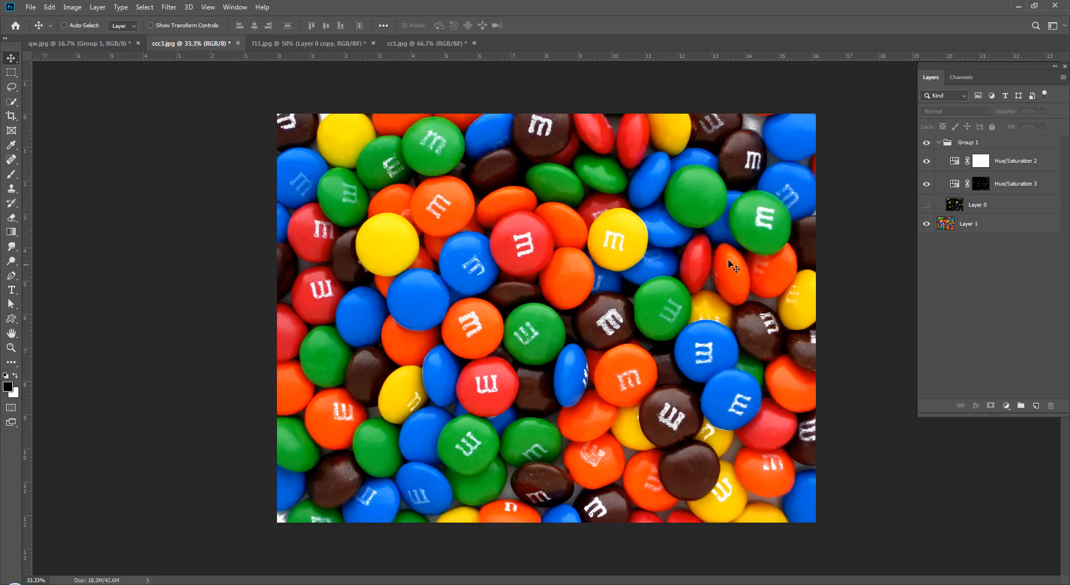
{"action": "left_click", "coordinate": [926, 206]}
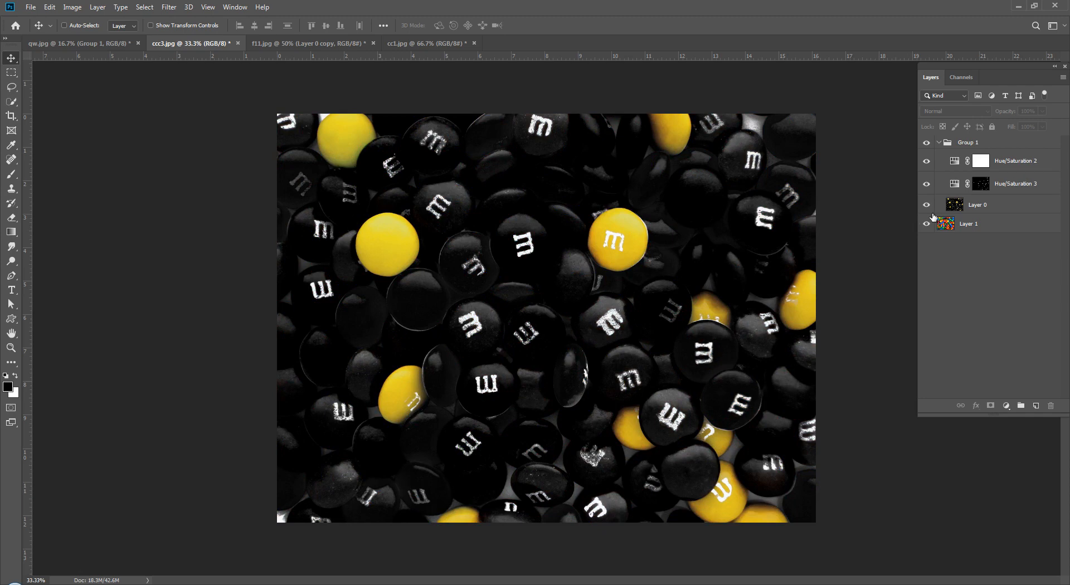
{"action": "left_click", "coordinate": [939, 142]}
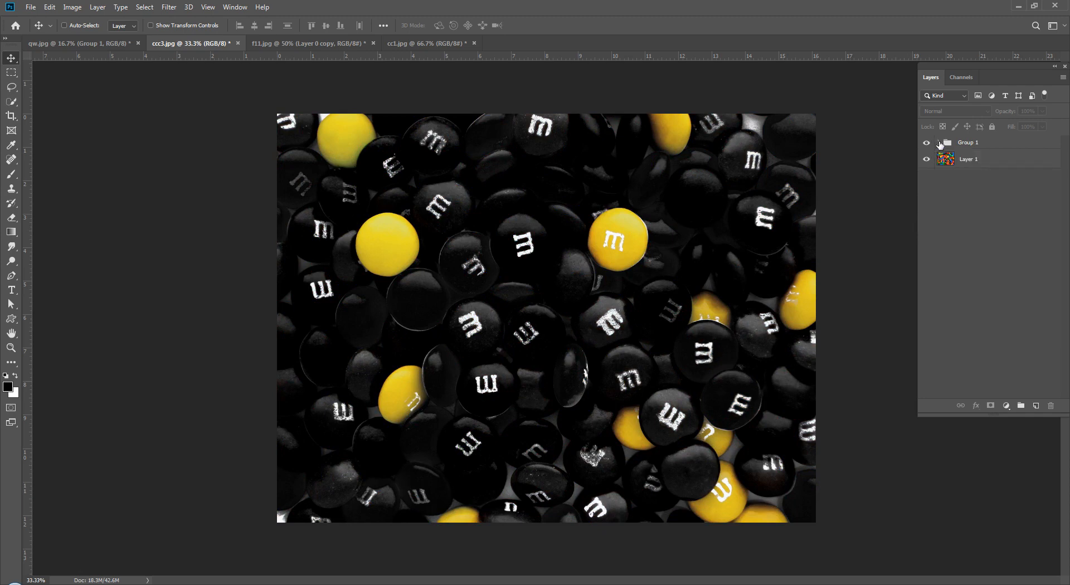
- Switch to the f11.jpg document and compare its before and after states by toggling Group 1, leaving it shown
{"action": "key", "text": "ctrl+Tab"}
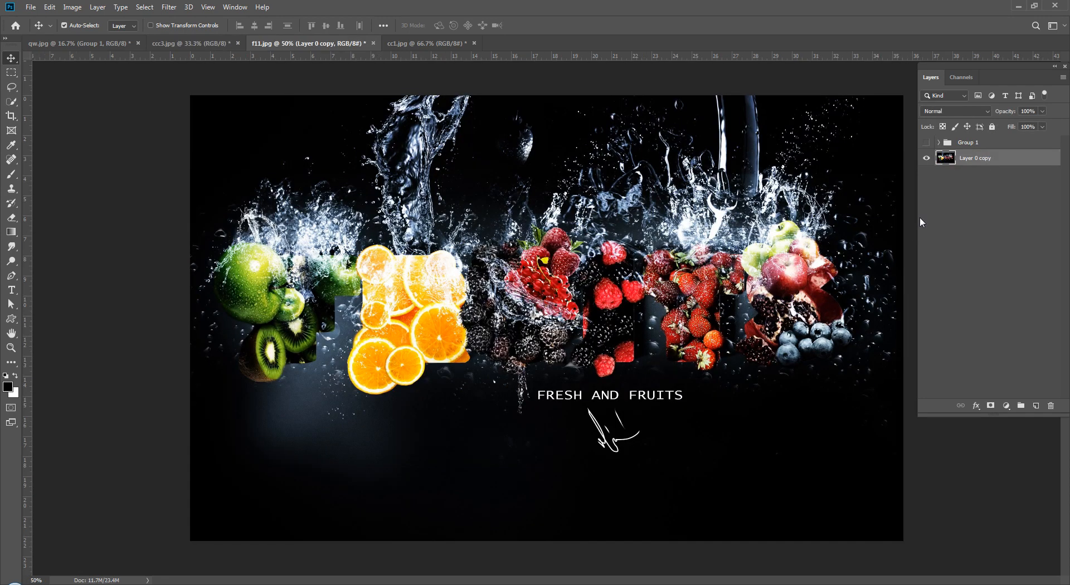
{"action": "left_click", "coordinate": [926, 144]}
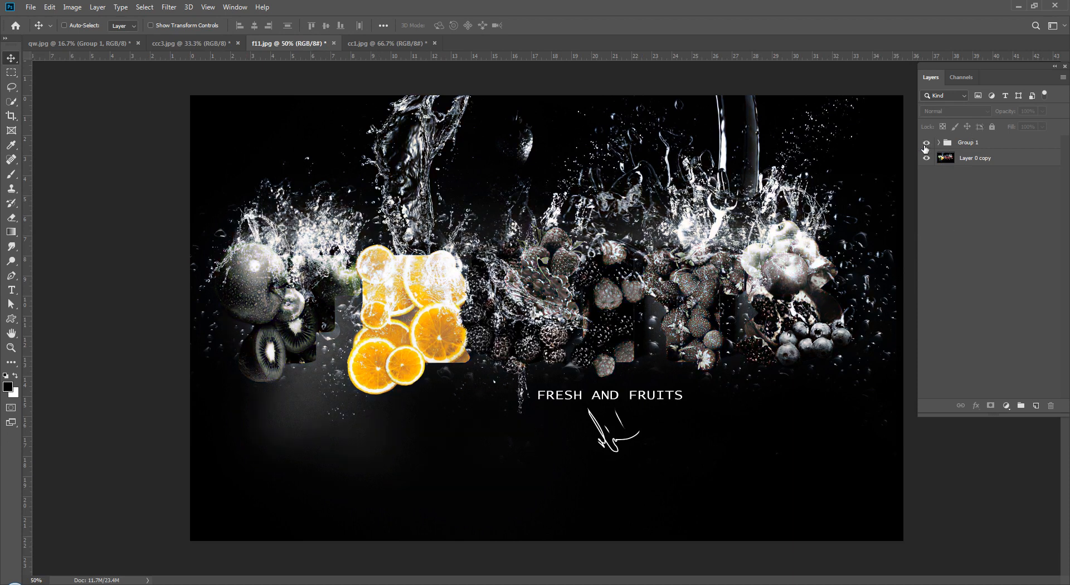
{"action": "left_click", "coordinate": [925, 145]}
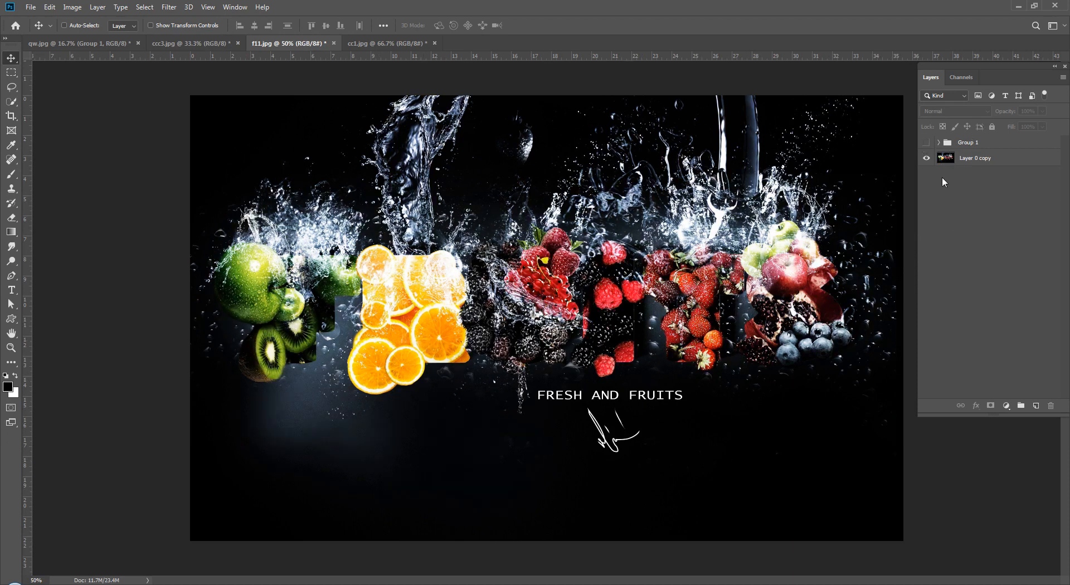
{"action": "left_click", "coordinate": [927, 142]}
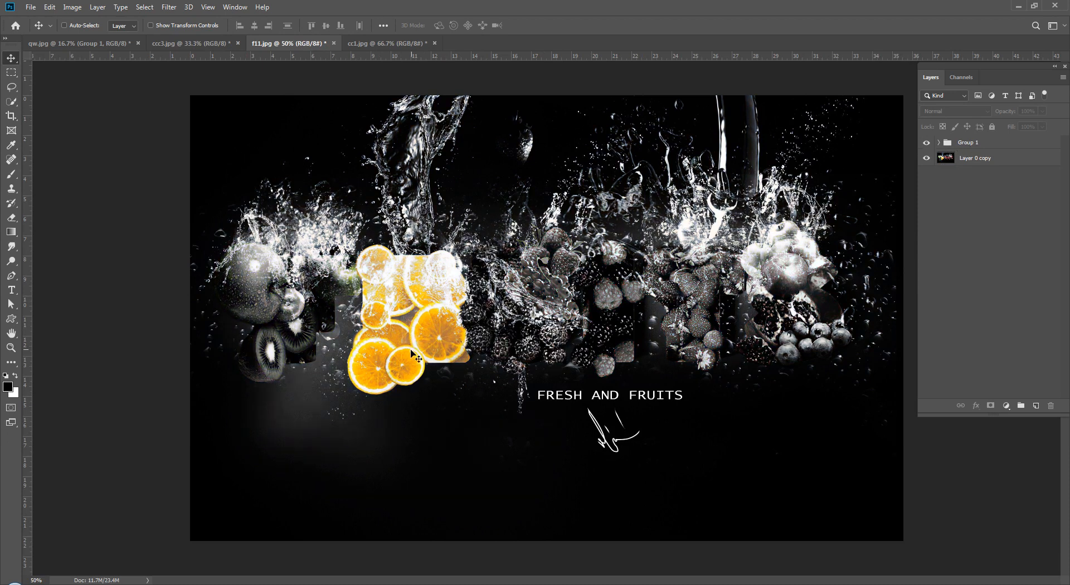
- Delete Group 1 and add a Hue/Saturation adjustment layer above Layer 0 copy with the Difference blend mode
{"action": "left_click", "coordinate": [983, 148]}
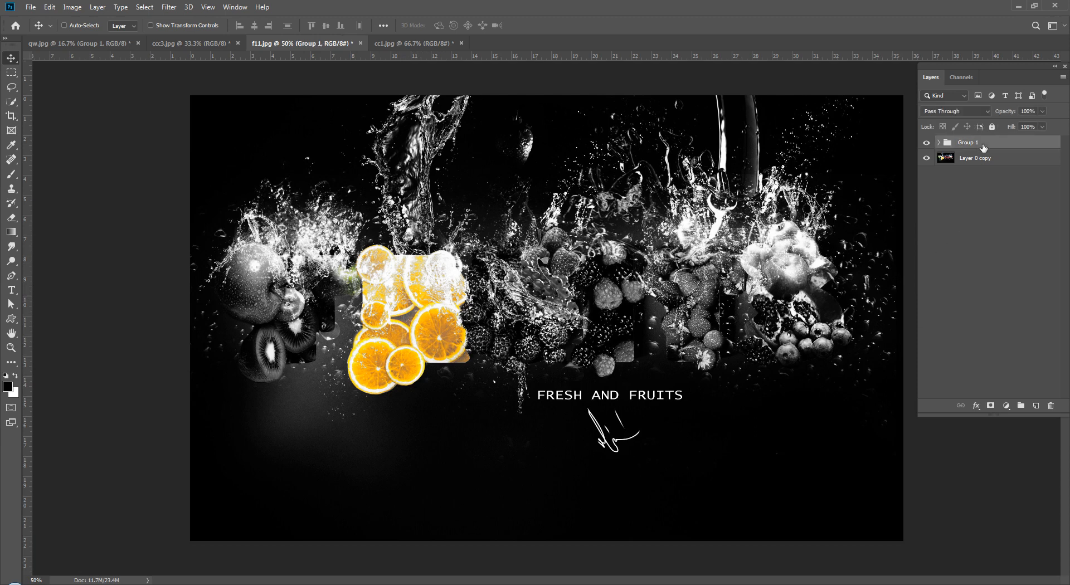
{"action": "key", "text": "Delete"}
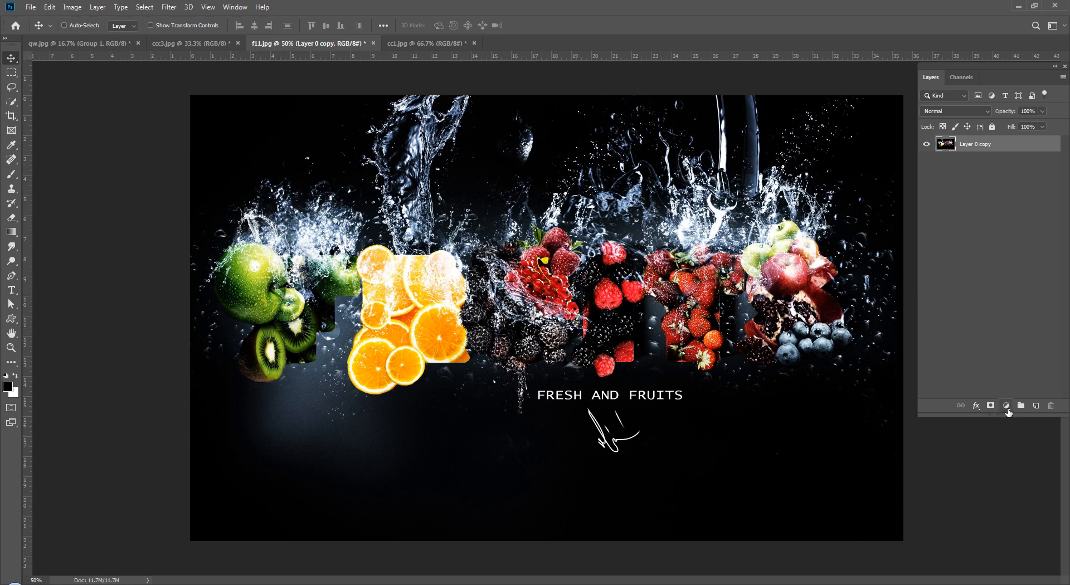
{"action": "left_click", "coordinate": [1004, 405]}
{"action": "left_click", "coordinate": [1016, 302]}
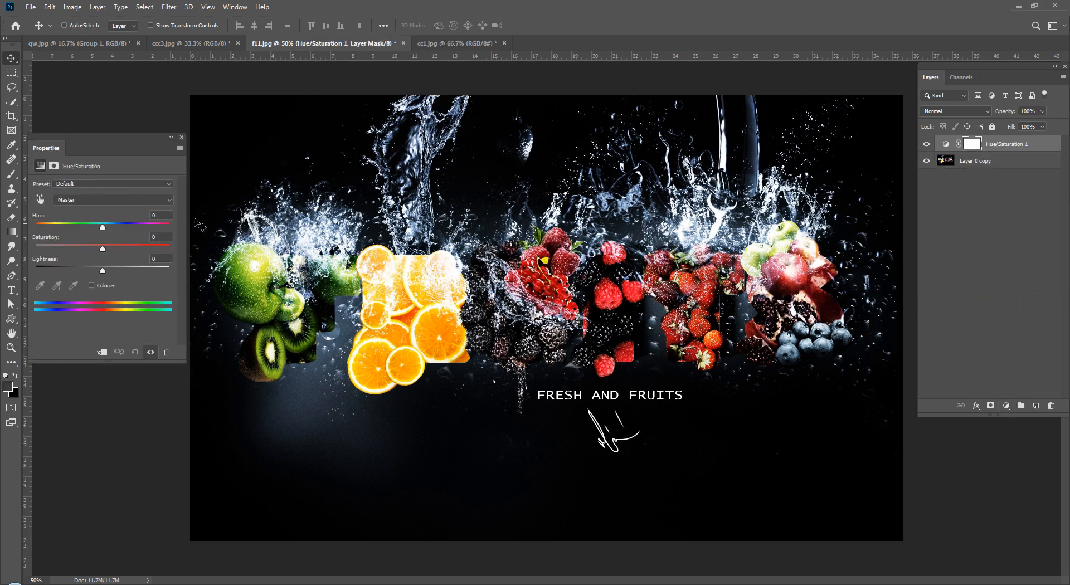
{"action": "left_click", "coordinate": [962, 111]}
{"action": "left_click", "coordinate": [1025, 196]}
{"action": "left_click", "coordinate": [976, 113]}
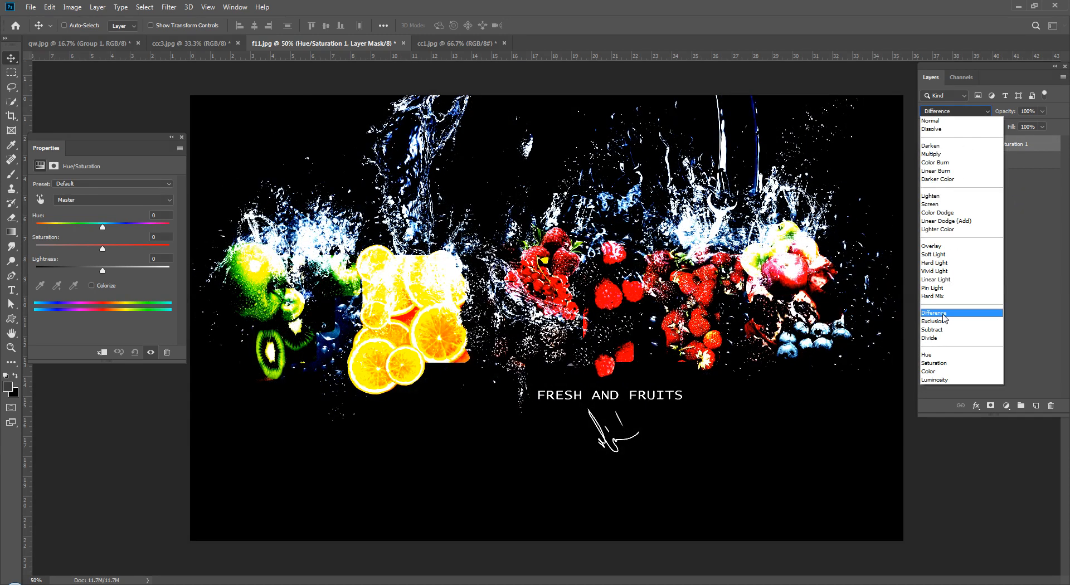
{"action": "left_click", "coordinate": [948, 316]}
- Set the Hue/Saturation adjustment to the Greens range and raise its Lightness strongly
{"action": "left_click", "coordinate": [63, 203]}
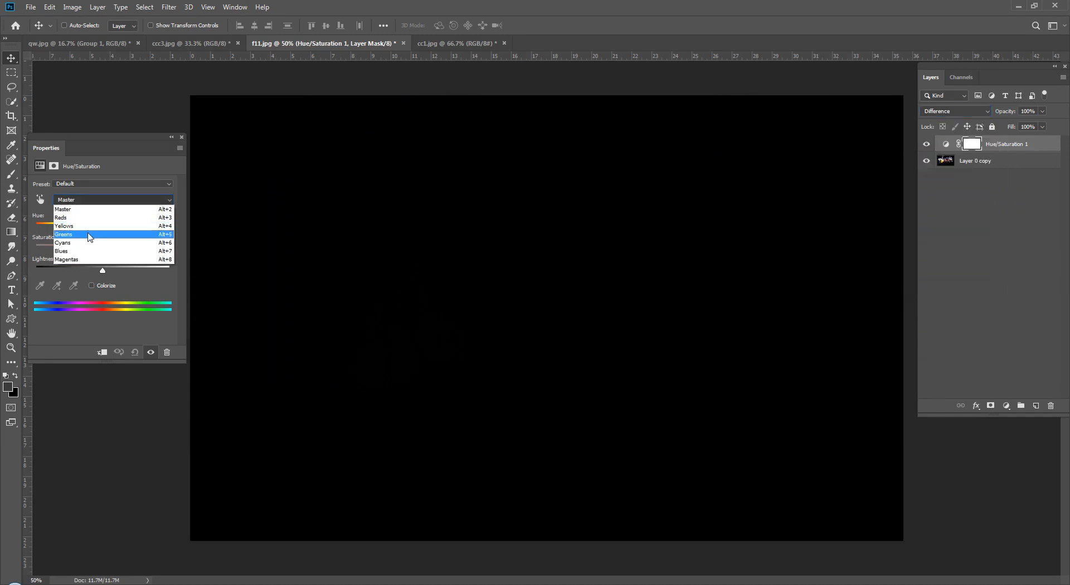
{"action": "left_click", "coordinate": [88, 231]}
{"action": "left_click_drag", "start_coordinate": [102, 271], "coordinate": [153, 272]}
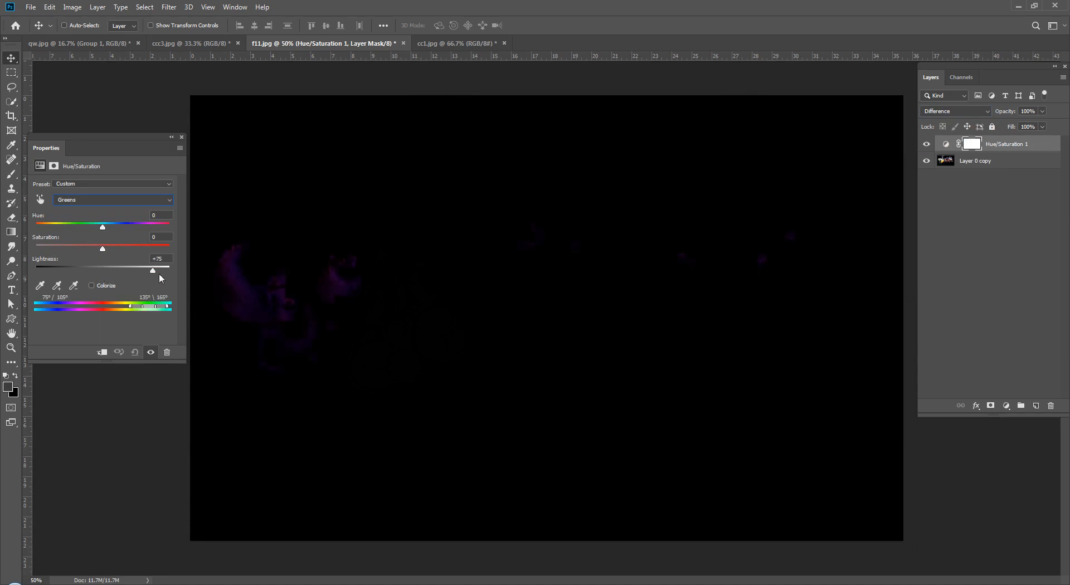
{"action": "left_click", "coordinate": [182, 137]}
- Stamp the visible layers into a new layer on top and hide Hue/Saturation 1 and Layer 0 copy
{"action": "left_click", "coordinate": [979, 193]}
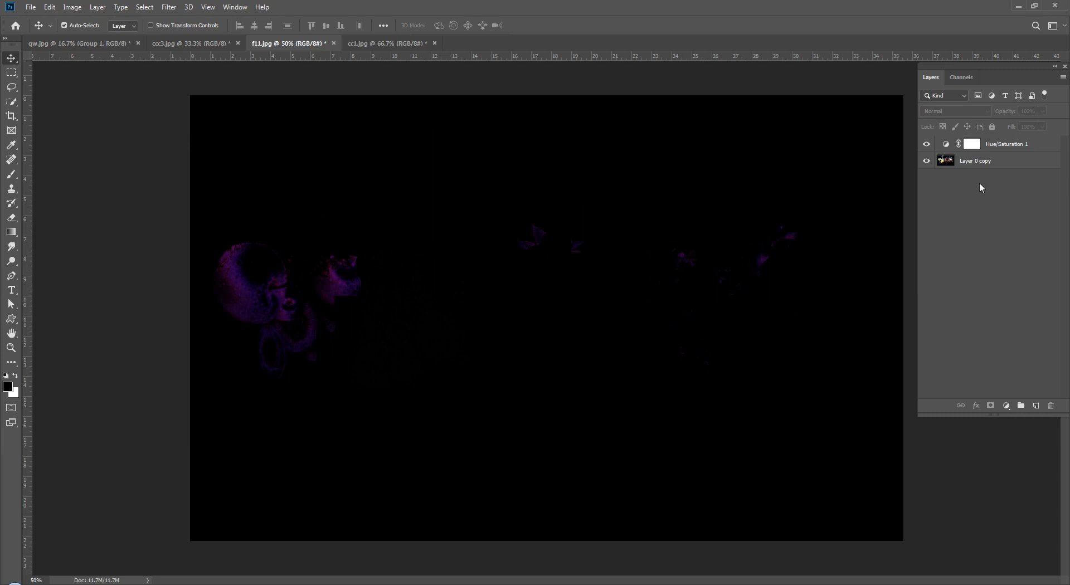
{"action": "key", "text": "ctrl+alt+shift+e"}
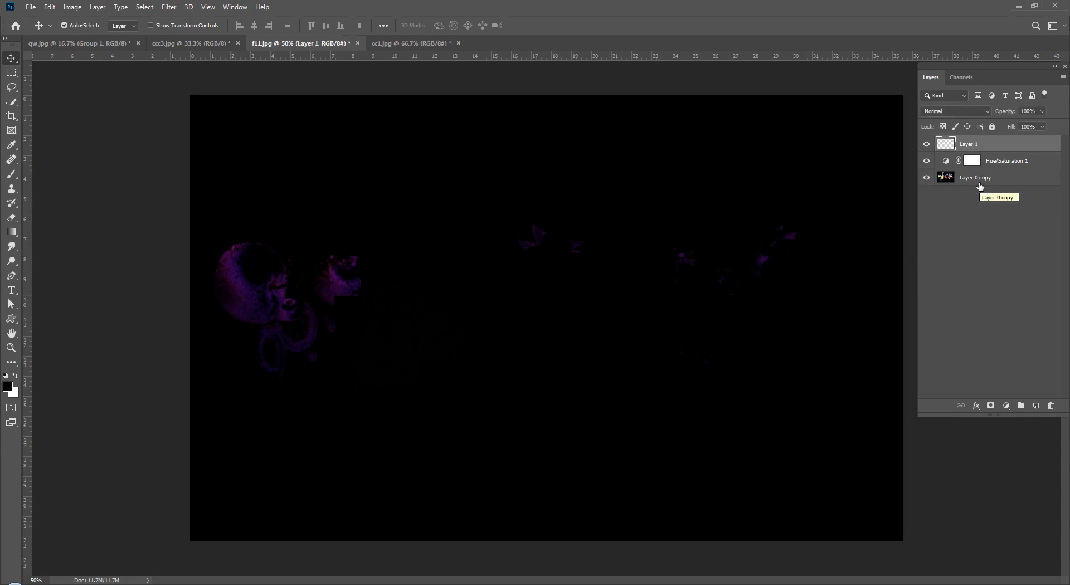
{"action": "left_click_drag", "start_coordinate": [926, 179], "coordinate": [926, 158]}
{"action": "left_click", "coordinate": [927, 143]}
{"action": "left_click", "coordinate": [926, 144]}
- Desaturate the stamped layer and brighten its green fruit areas with Levels by lowering the white input level far towards the shadows
{"action": "key", "text": "ctrl+shift+u"}
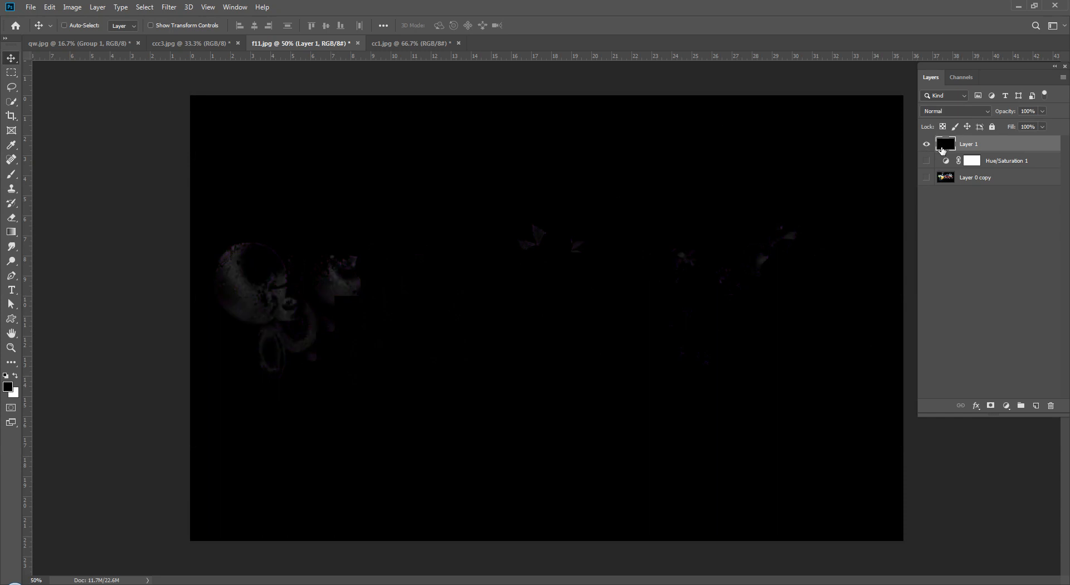
{"action": "key", "text": "ctrl+l"}
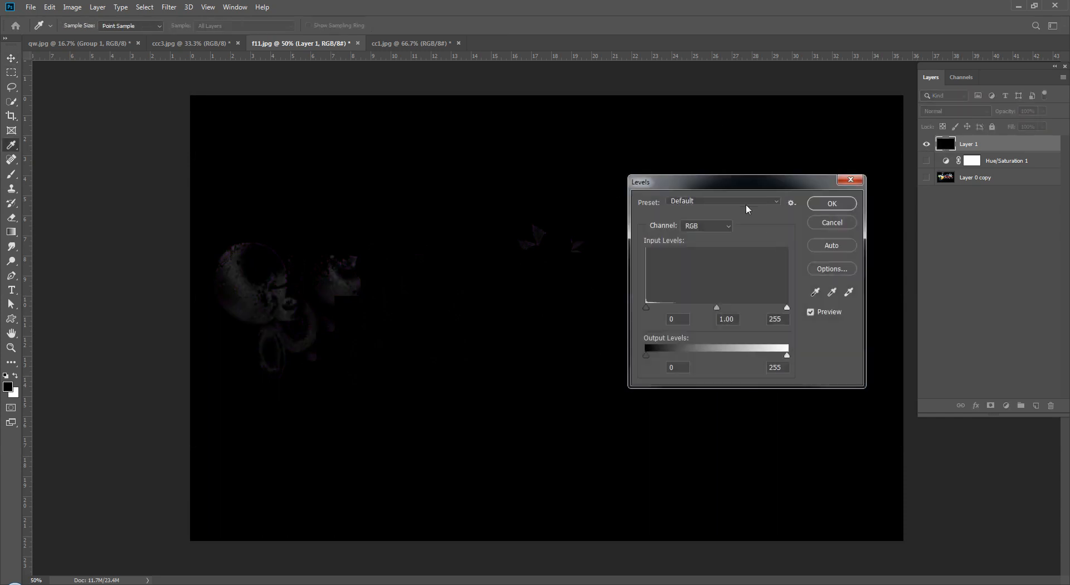
{"action": "left_click_drag", "start_coordinate": [731, 181], "coordinate": [750, 267]}
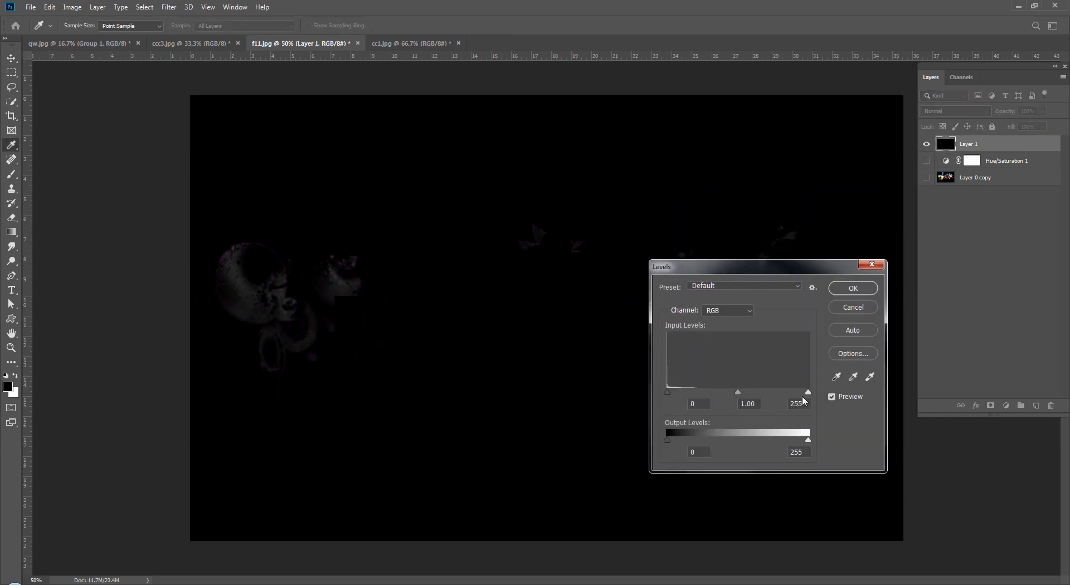
{"action": "left_click_drag", "start_coordinate": [807, 393], "coordinate": [694, 397]}
{"action": "left_click", "coordinate": [853, 288]}
{"action": "key", "text": "v"}
{"action": "left_click", "coordinate": [943, 273]}
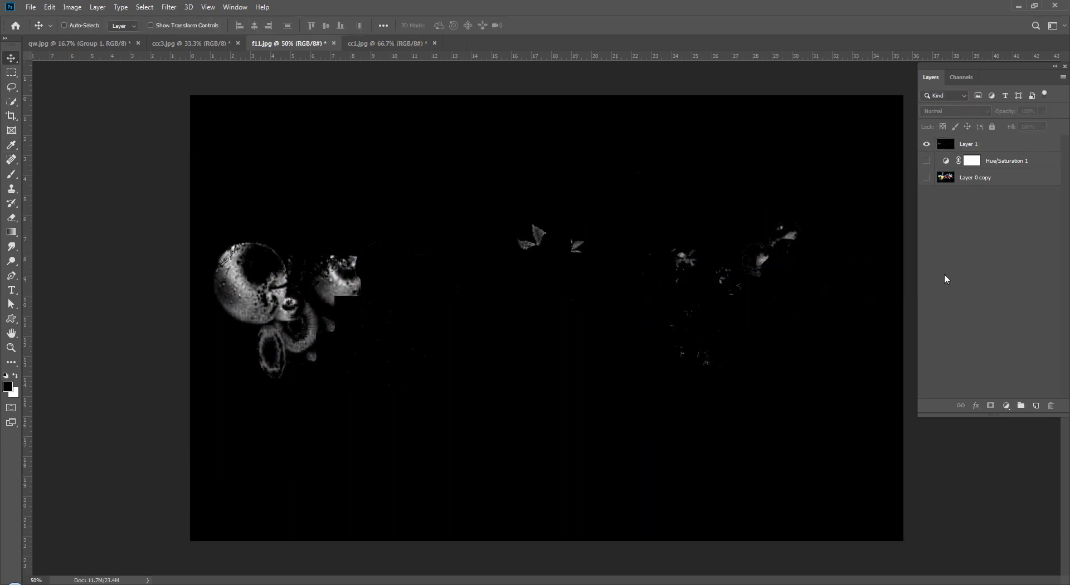
- Load the RGB channel's bright areas as a selection and return to the layer list
{"action": "left_click", "coordinate": [956, 78]}
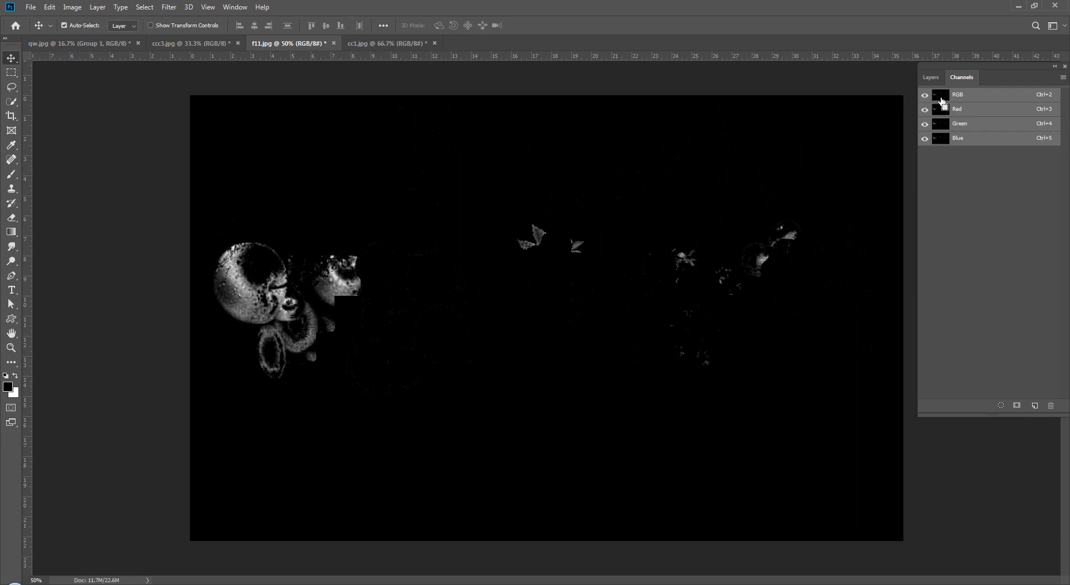
{"action": "left_click", "coordinate": [942, 100], "text": "ctrl"}
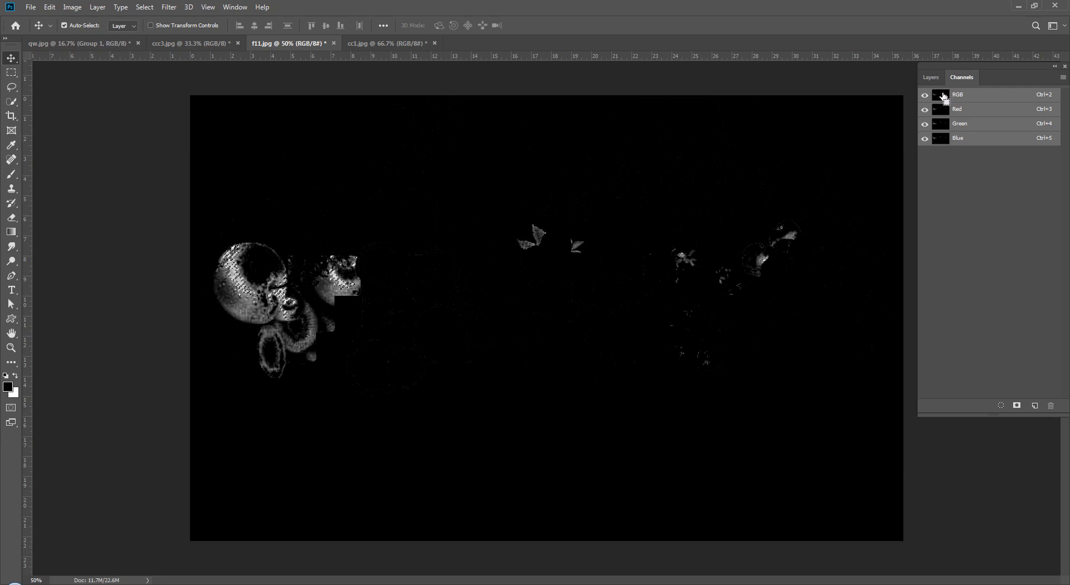
{"action": "left_click", "coordinate": [932, 77]}
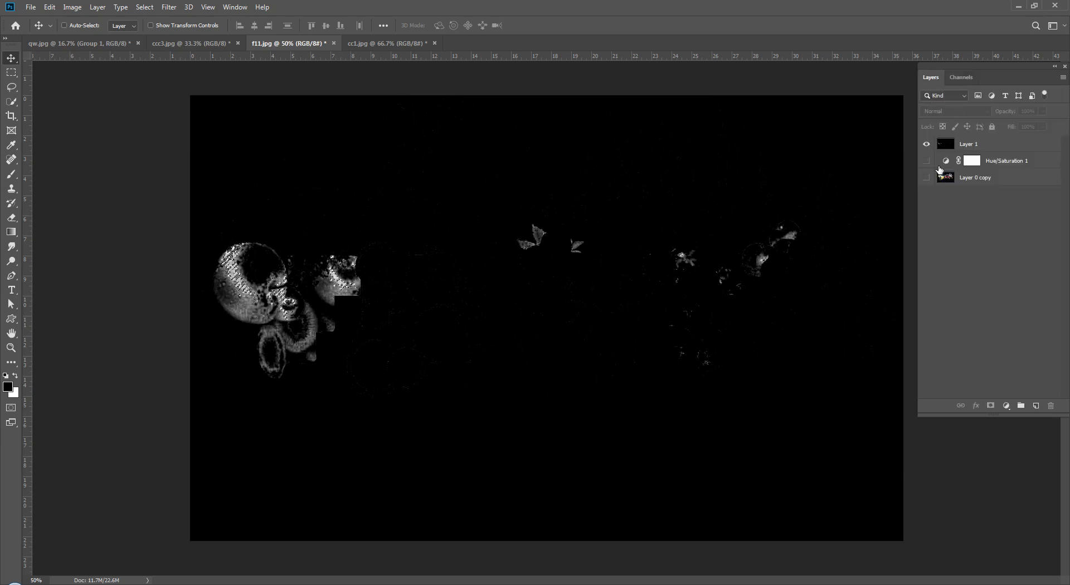
- Show Layer 0 copy and hide Layer 1, comparing the image with and without Layer 1
{"action": "left_click", "coordinate": [953, 180]}
{"action": "left_click", "coordinate": [926, 177]}
{"action": "left_click", "coordinate": [942, 146]}
{"action": "left_click", "coordinate": [926, 144]}
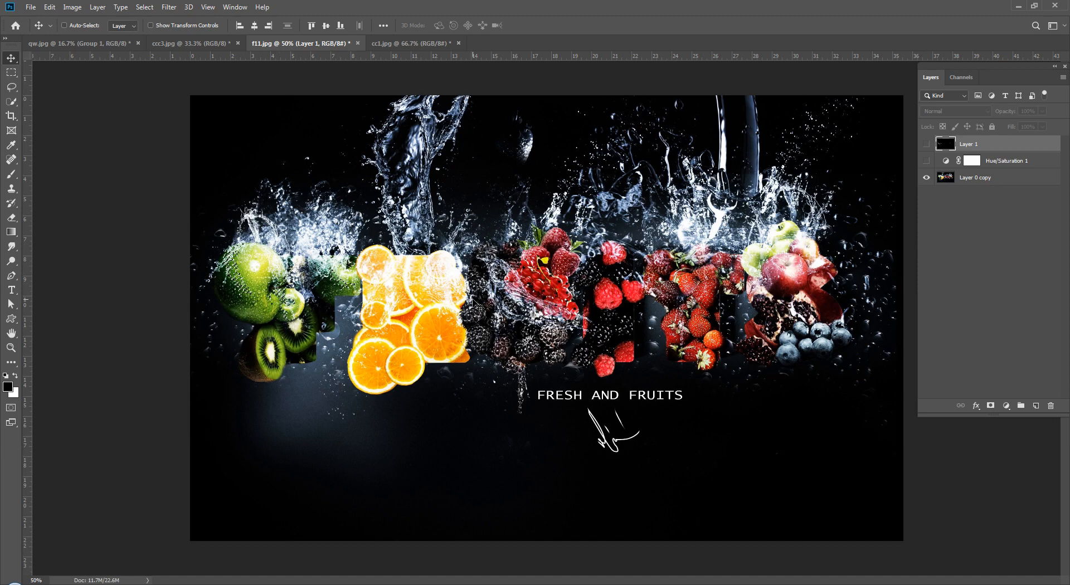
{"action": "key", "text": "ctrl"}
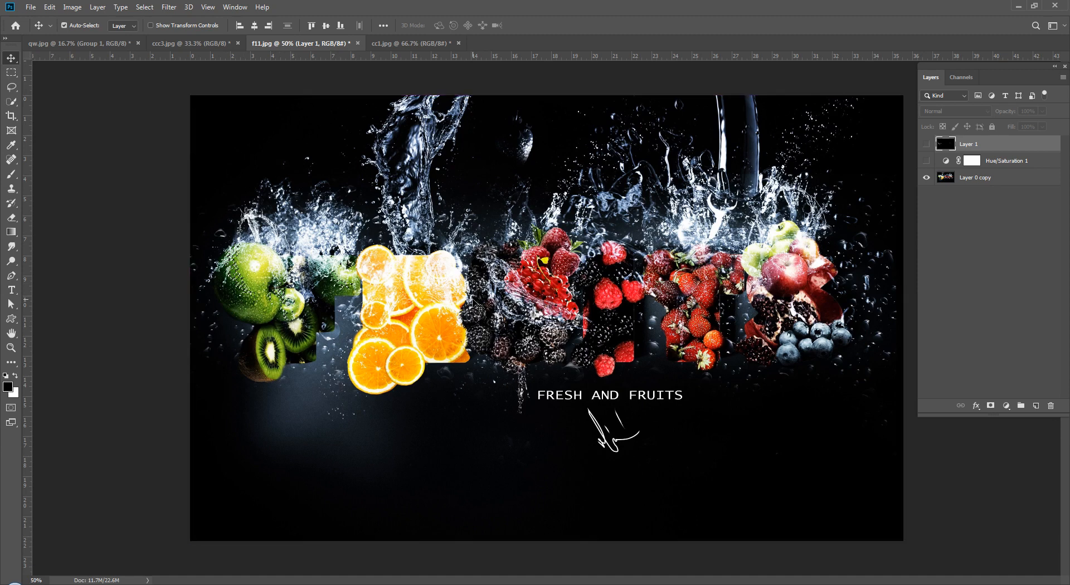
{"action": "key", "text": "ctrl+comma"}
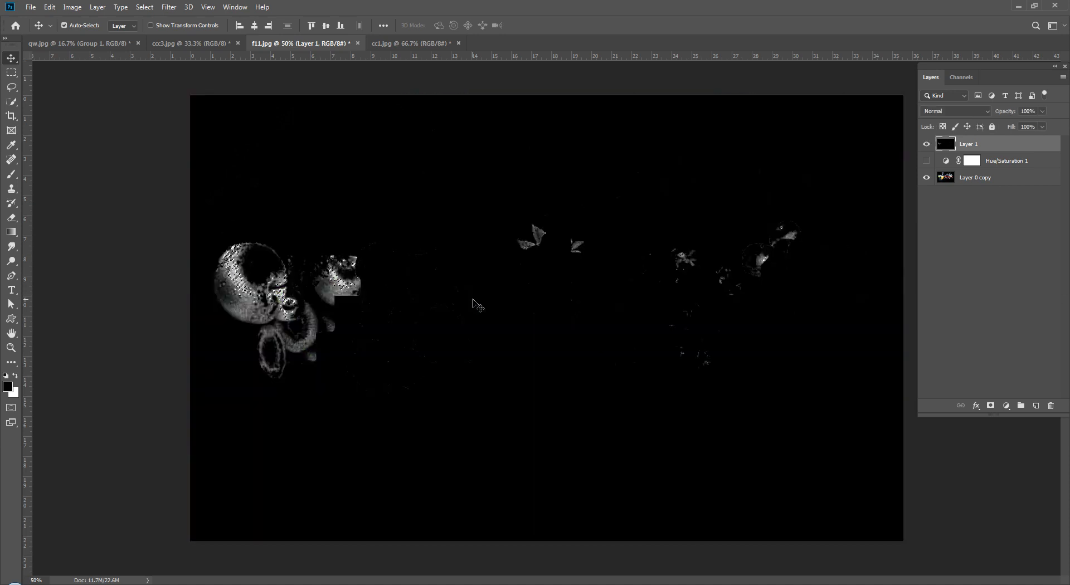
{"action": "key", "text": "ctrl+comma"}
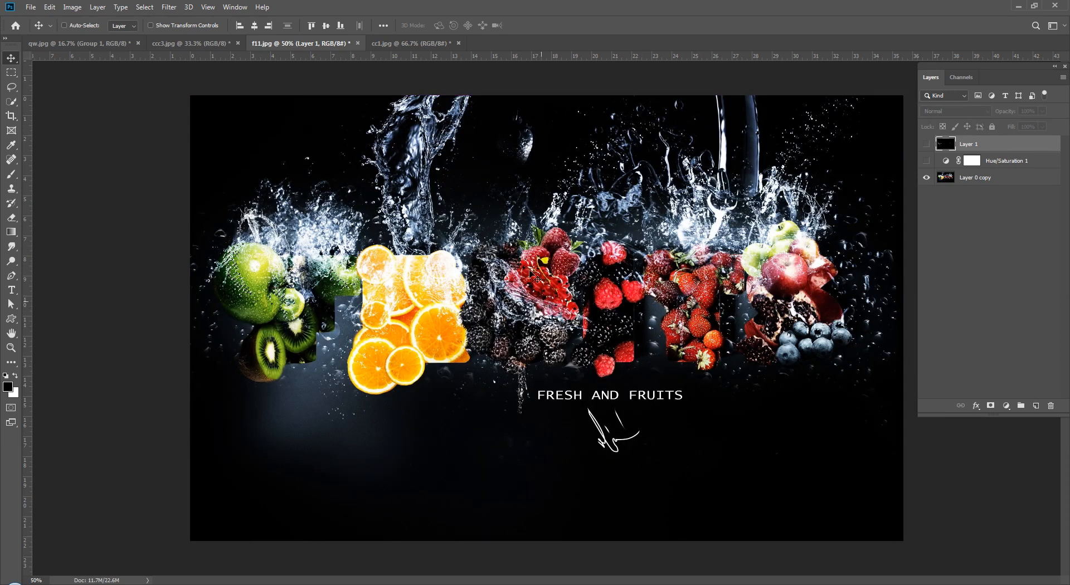
{"action": "key", "text": "ctrl"}
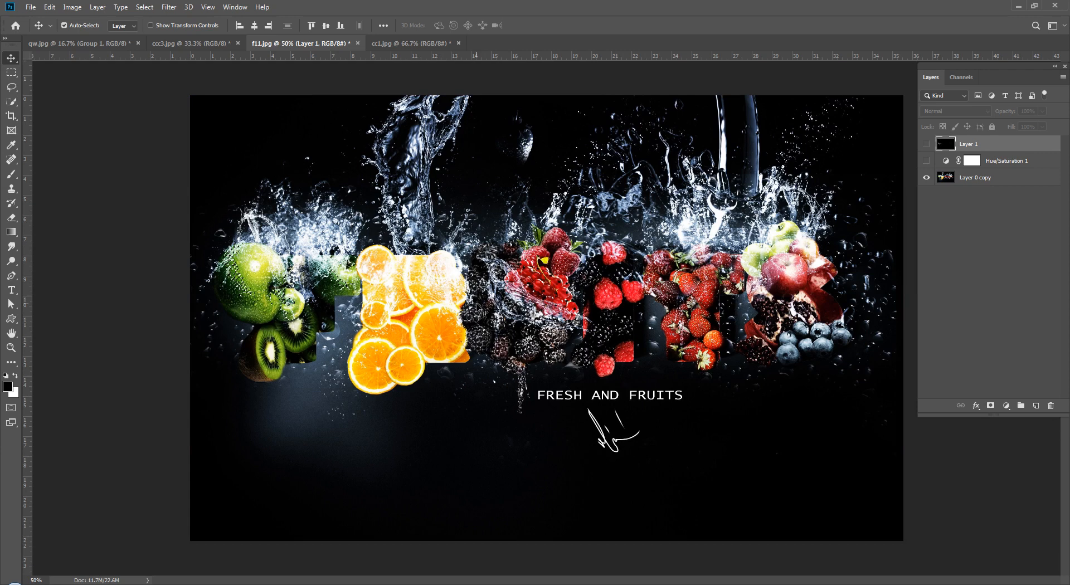
- Convert the inverted selection on Layer 0 copy to Black & White with Reds -23, Yellows -9, Cyans 0, Blues -8 and Magentas -6, and deselect
{"action": "key", "text": "ctrl+a"}
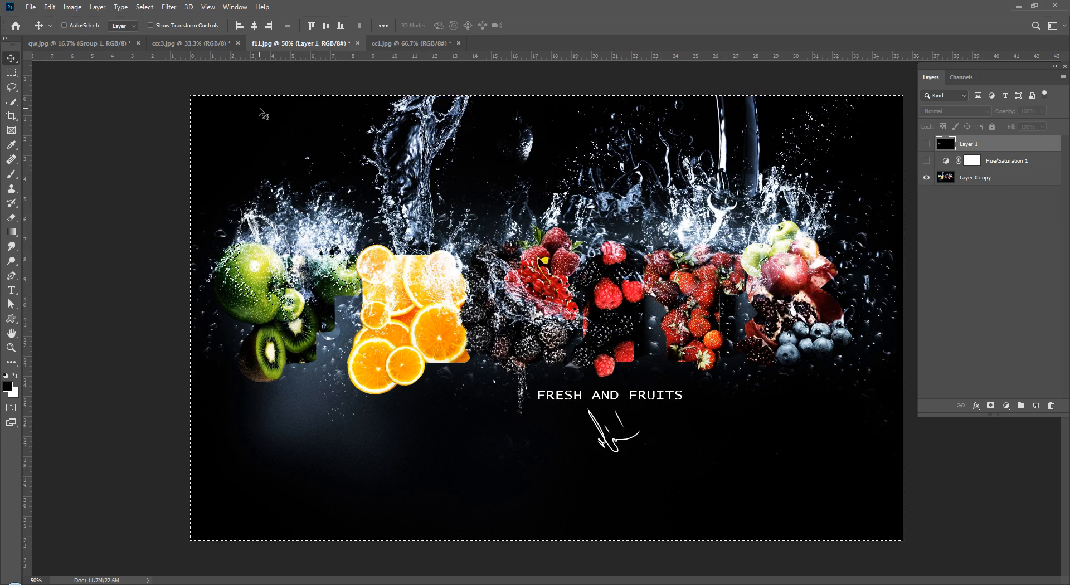
{"action": "left_click", "coordinate": [72, 7]}
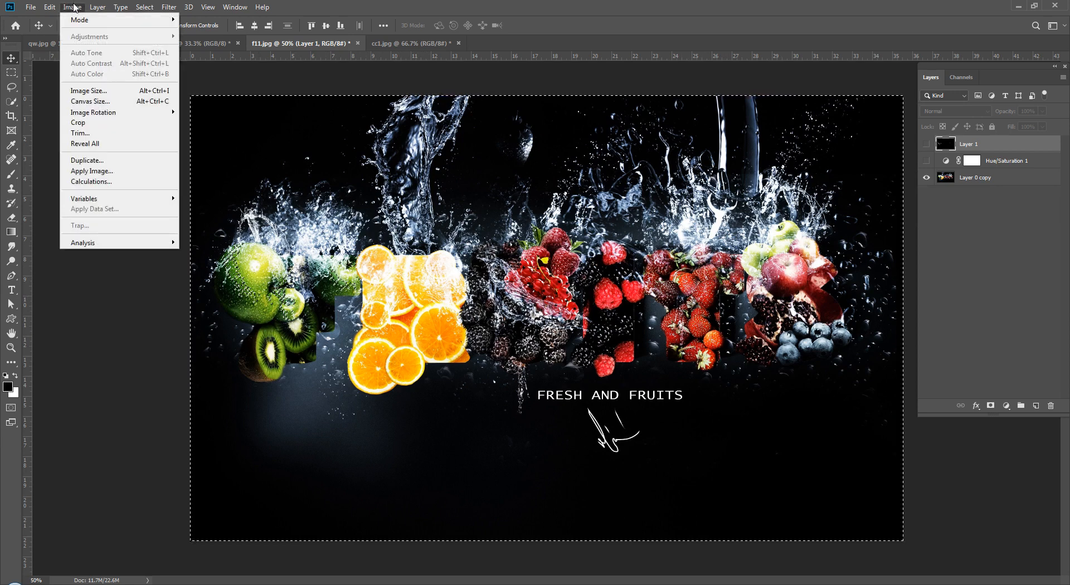
{"action": "left_click", "coordinate": [987, 179]}
{"action": "left_click", "coordinate": [78, 7]}
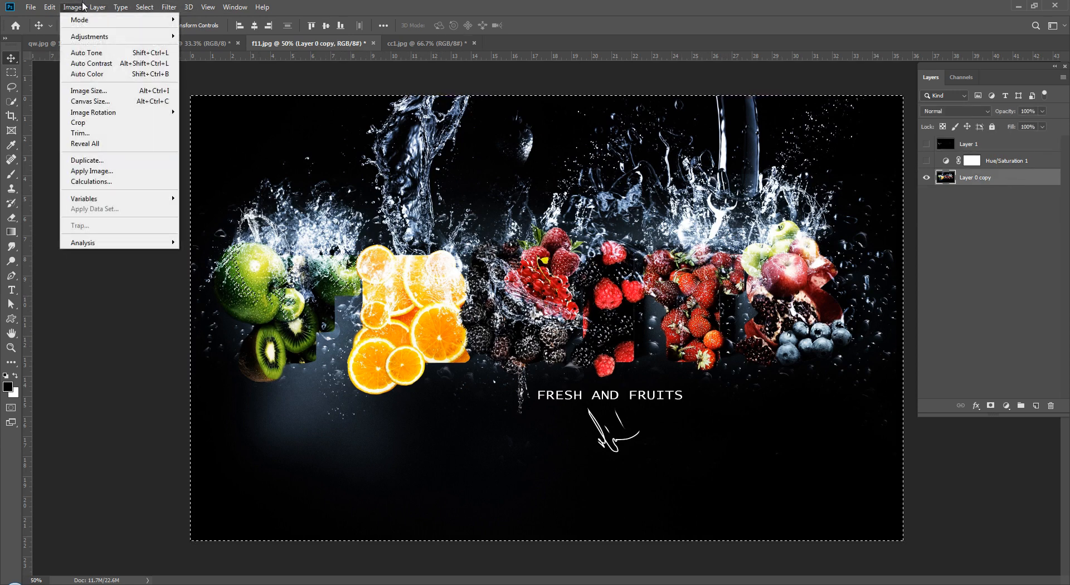
{"action": "mouse_move", "coordinate": [95, 36]}
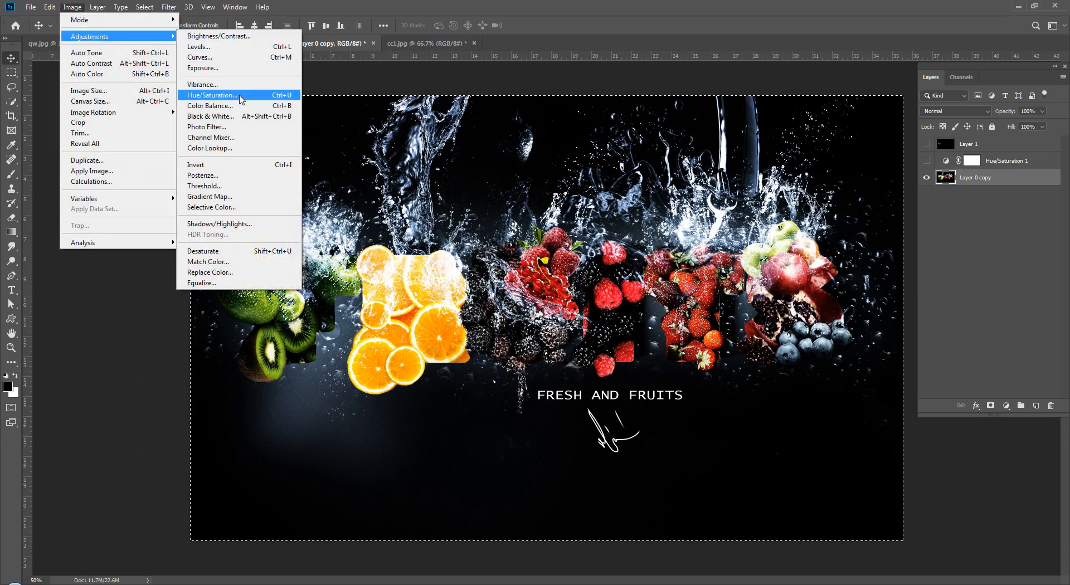
{"action": "left_click", "coordinate": [243, 116]}
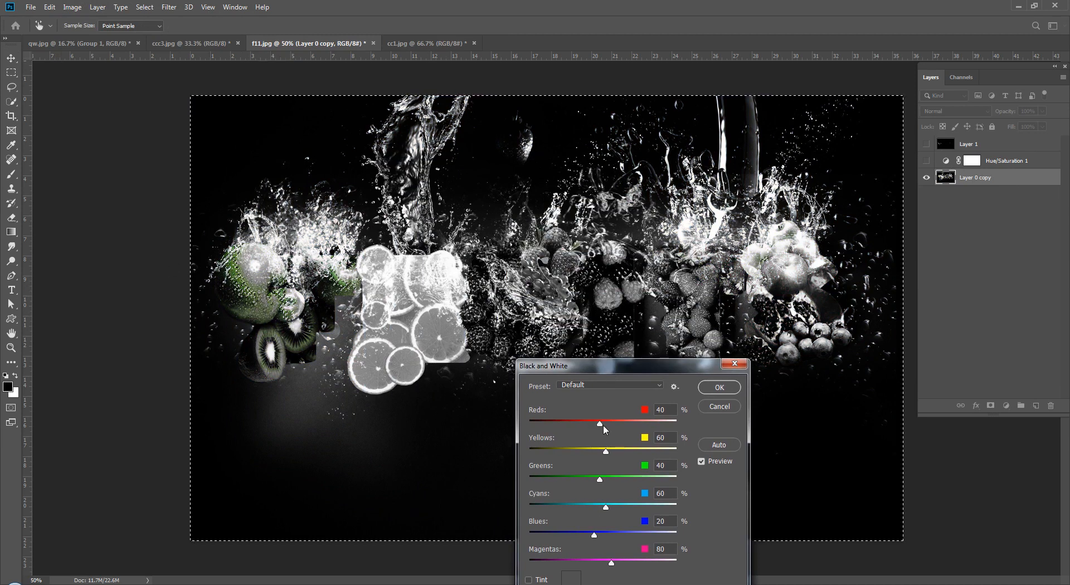
{"action": "left_click_drag", "start_coordinate": [603, 425], "coordinate": [586, 452]}
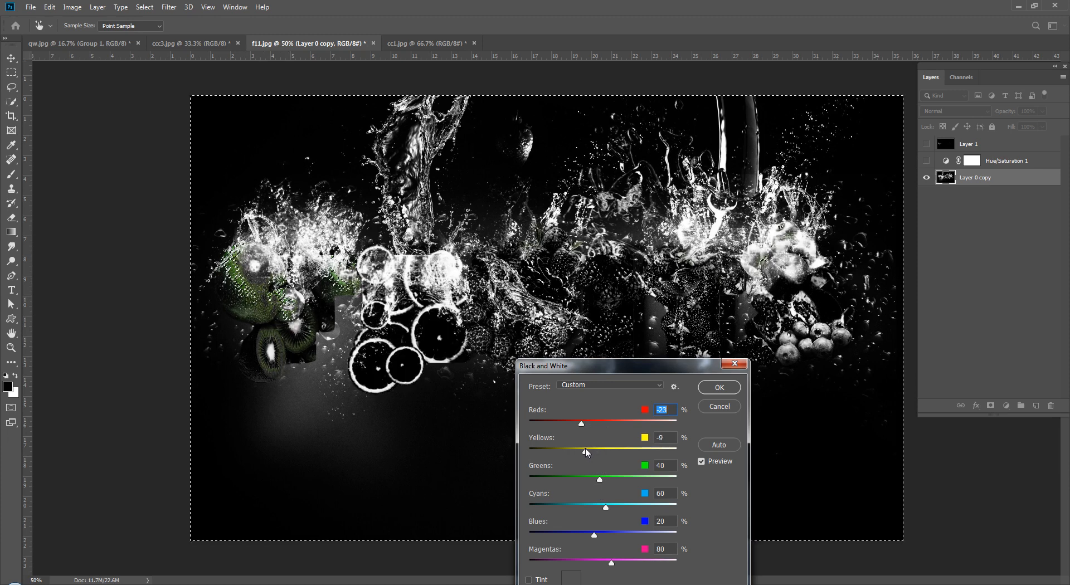
{"action": "left_click_drag", "start_coordinate": [606, 508], "coordinate": [586, 535]}
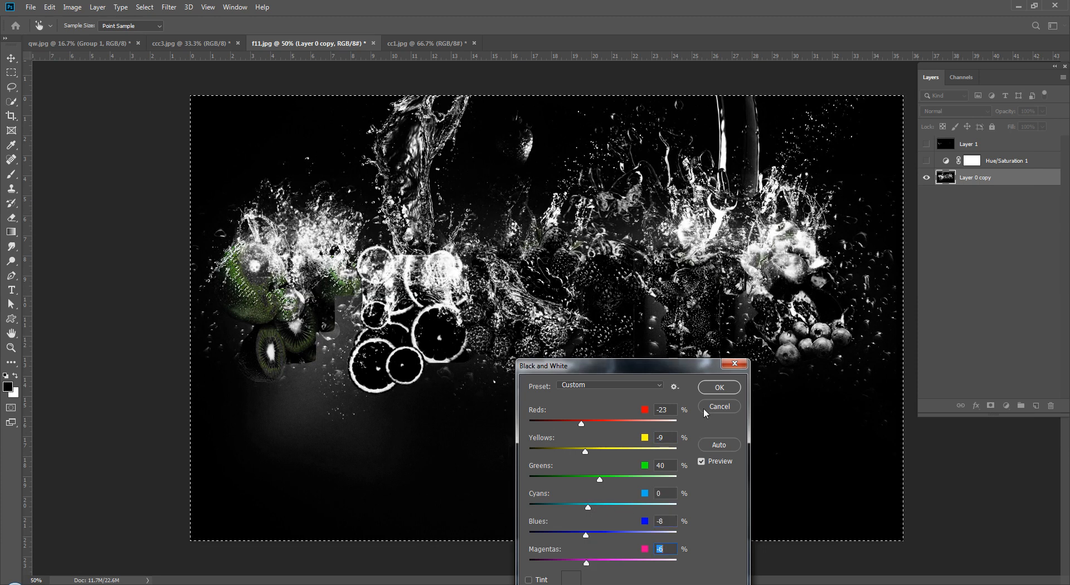
{"action": "left_click", "coordinate": [719, 388]}
{"action": "key", "text": "ctrl+d"}
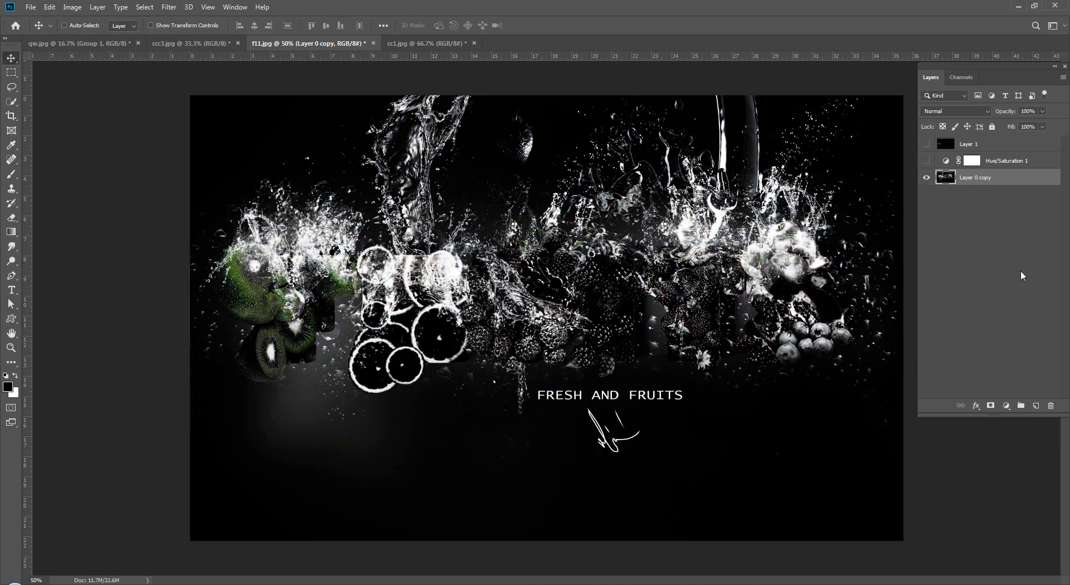
- Add a Hue/Saturation layer above Layer 0 copy and boost the Greens range by strongly raising its Saturation
{"action": "left_click", "coordinate": [1006, 408]}
{"action": "left_click", "coordinate": [1006, 301]}
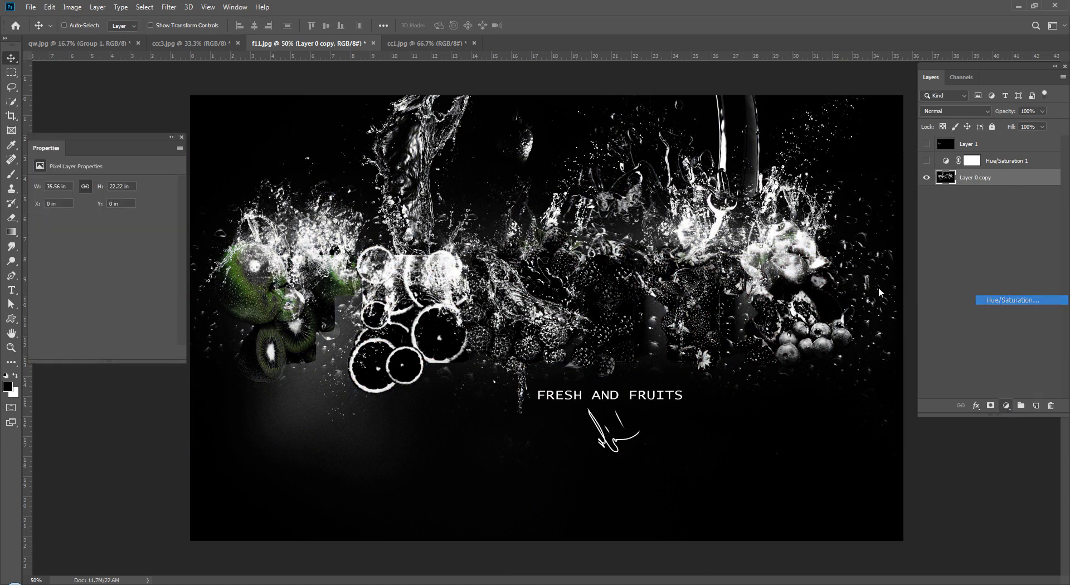
{"action": "left_click", "coordinate": [68, 201]}
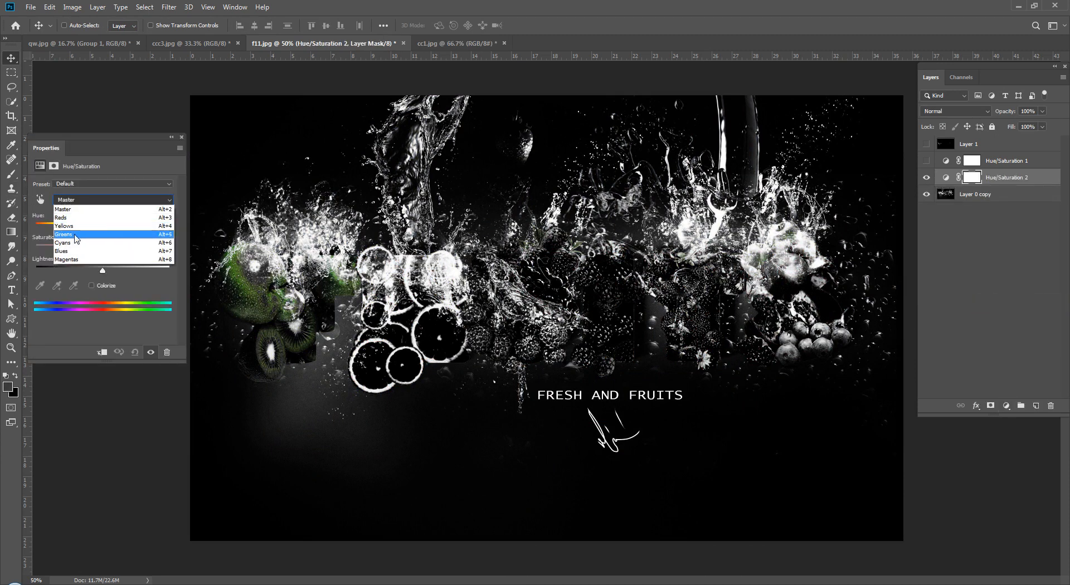
{"action": "left_click", "coordinate": [76, 239]}
{"action": "left_click_drag", "start_coordinate": [103, 249], "coordinate": [167, 270]}
{"action": "left_click", "coordinate": [181, 137]}
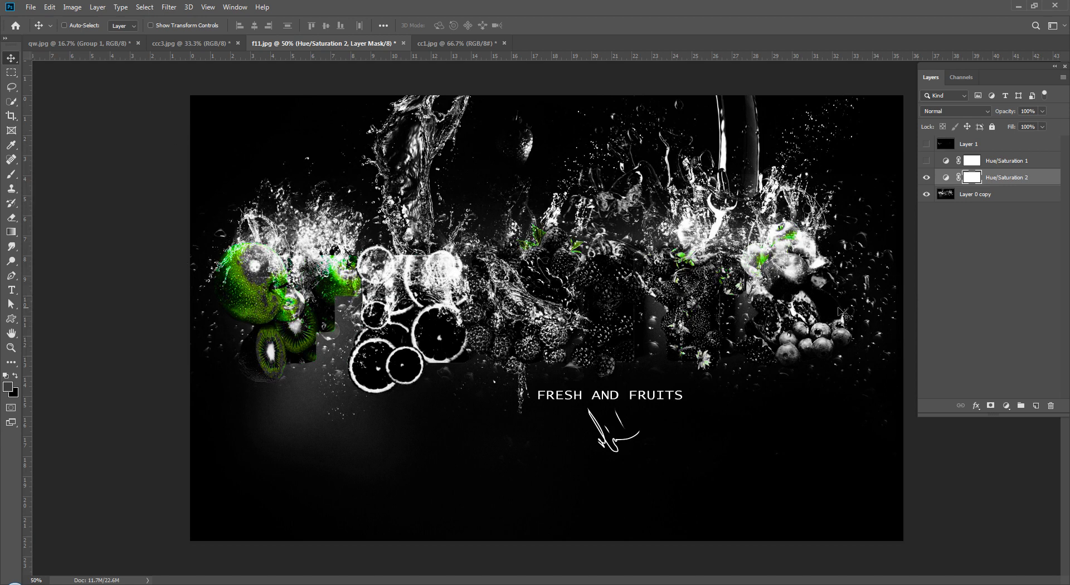
{"action": "left_click", "coordinate": [954, 284]}
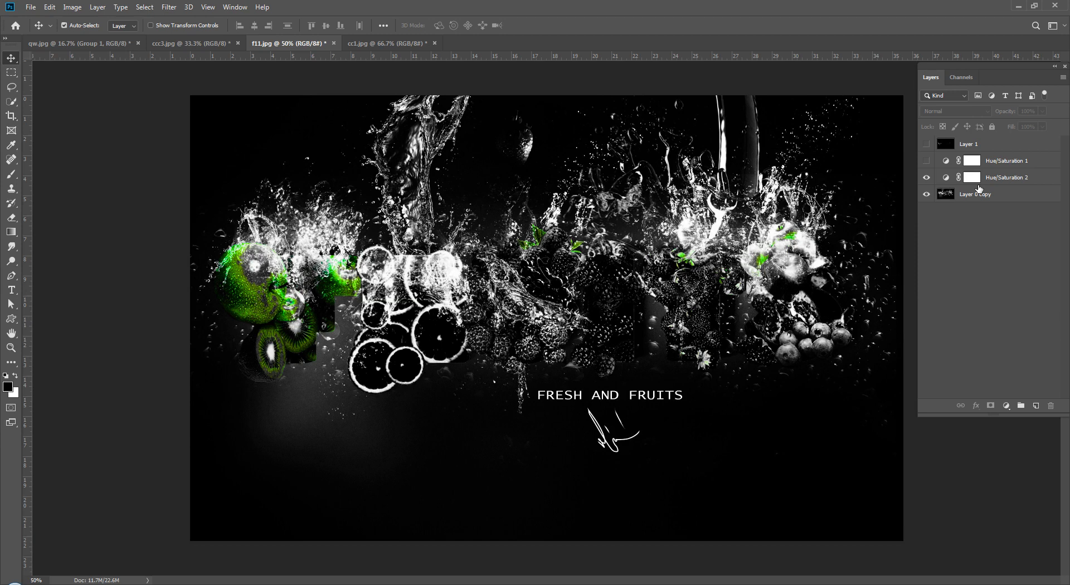
- Undo the greens boost and the Black & White conversion on Layer 0 copy, and clear the selection
{"action": "key", "text": "ctrl+z"}
{"action": "key", "text": "ctrl+z"}
{"action": "key", "text": "ctrl+z"}
{"action": "key", "text": "ctrl+z"}
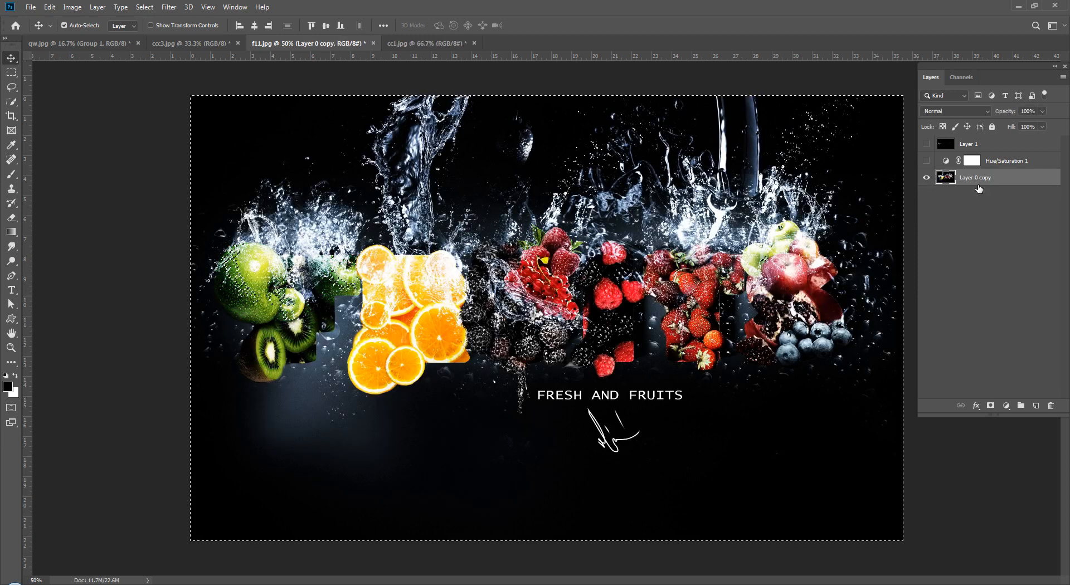
{"action": "key", "text": "ctrl+d"}
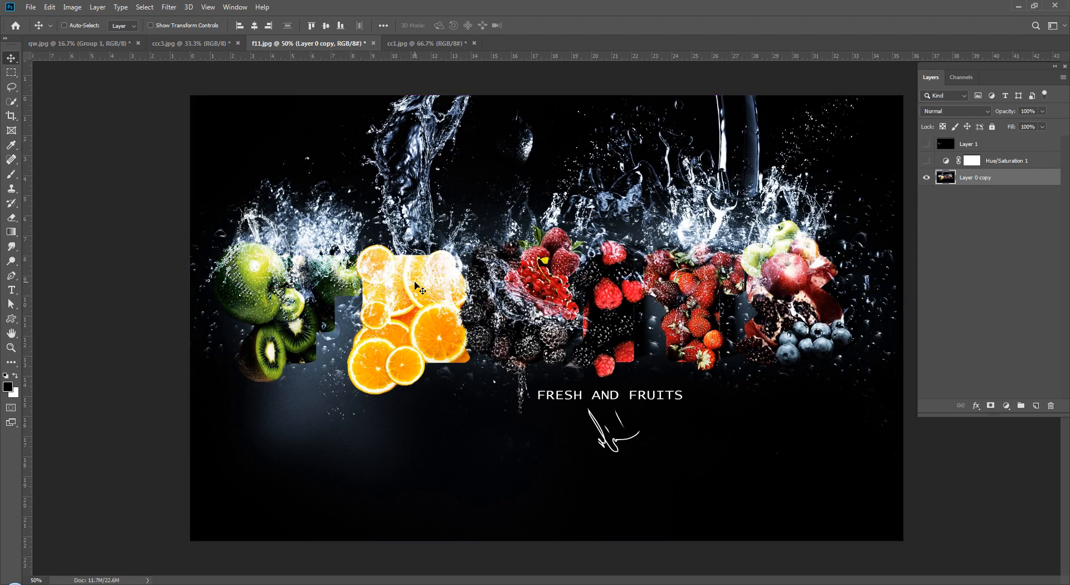
{"action": "left_click", "coordinate": [1031, 219]}
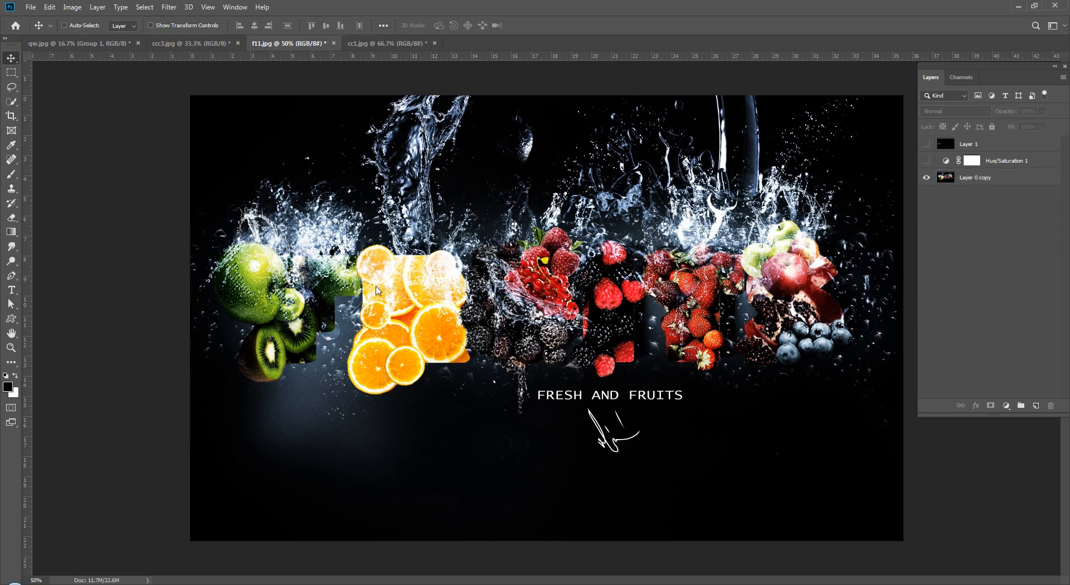
- Switch to the cc1.jpg cars image and compare it with and without Group 1
{"action": "key", "text": "ctrl+shift+s"}
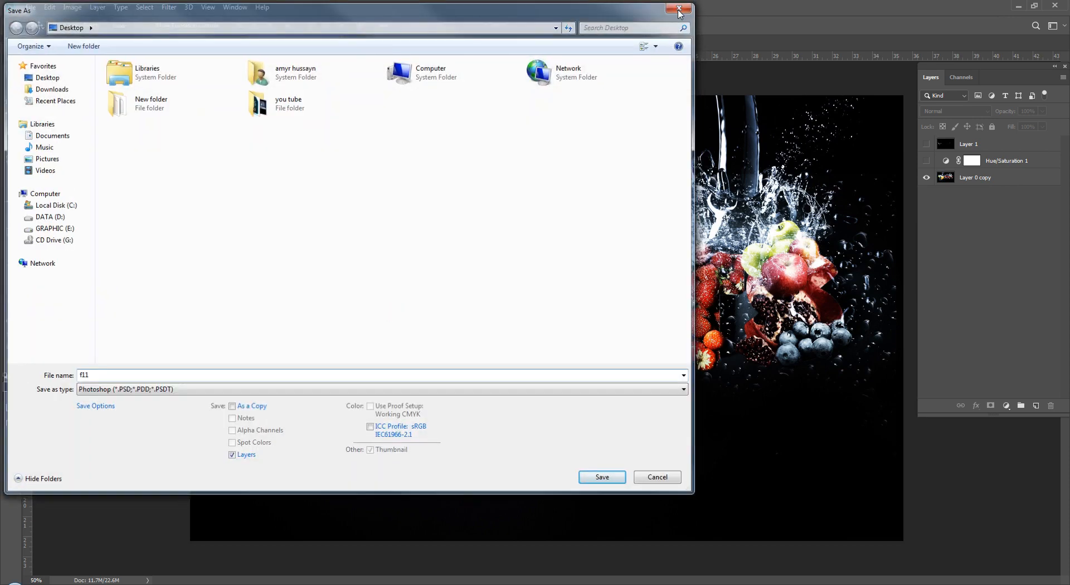
{"action": "left_click", "coordinate": [676, 5]}
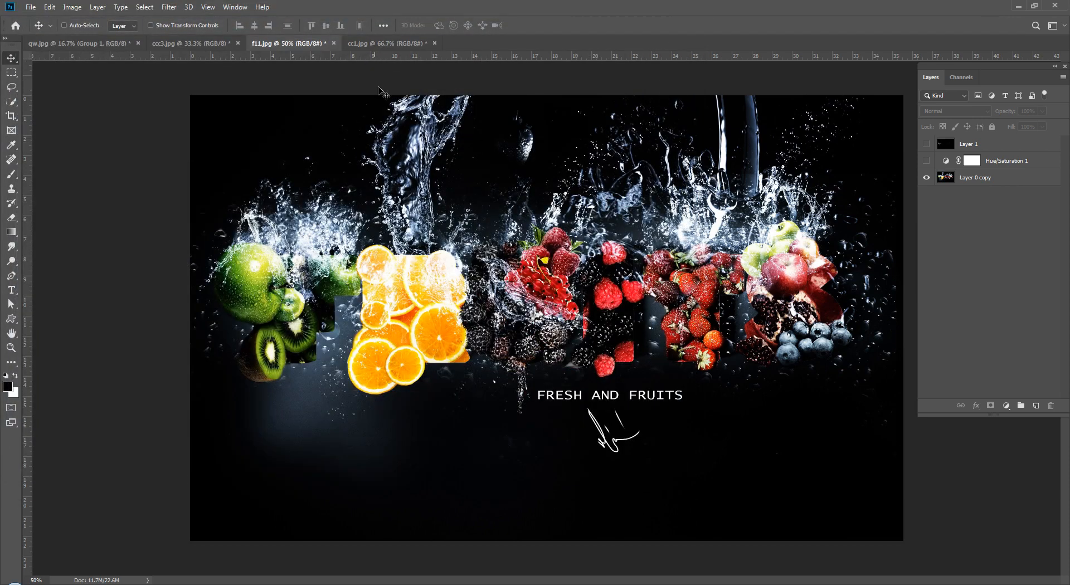
{"action": "key", "text": "ctrl+Tab"}
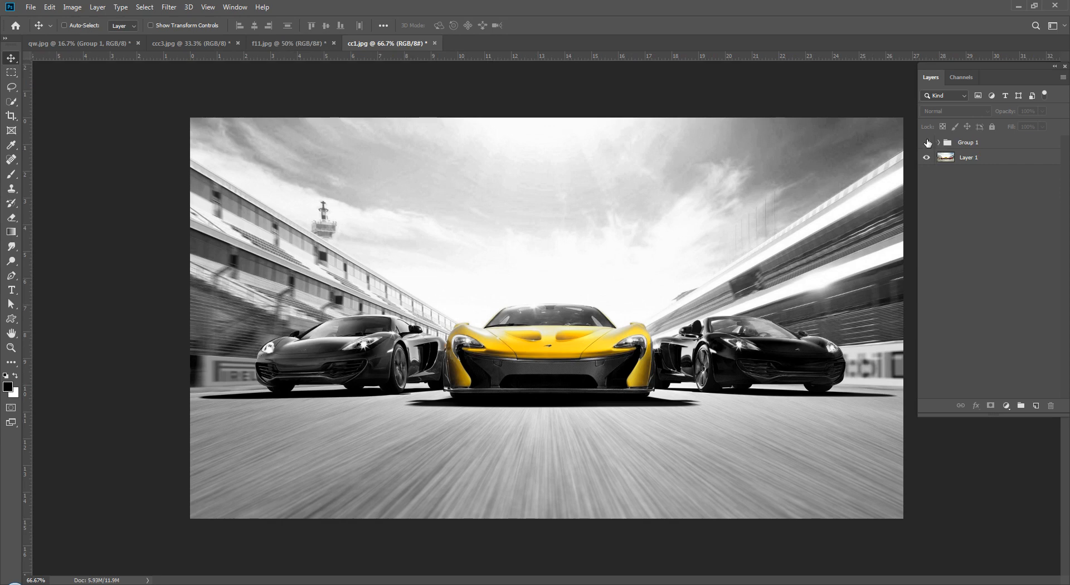
{"action": "left_click", "coordinate": [927, 142]}
{"action": "left_click", "coordinate": [927, 142]}
- Expand Group 1 and compare the cars image with and without Hue/Saturation 2 and Layer 0, then collapse the group
{"action": "left_click", "coordinate": [939, 143]}
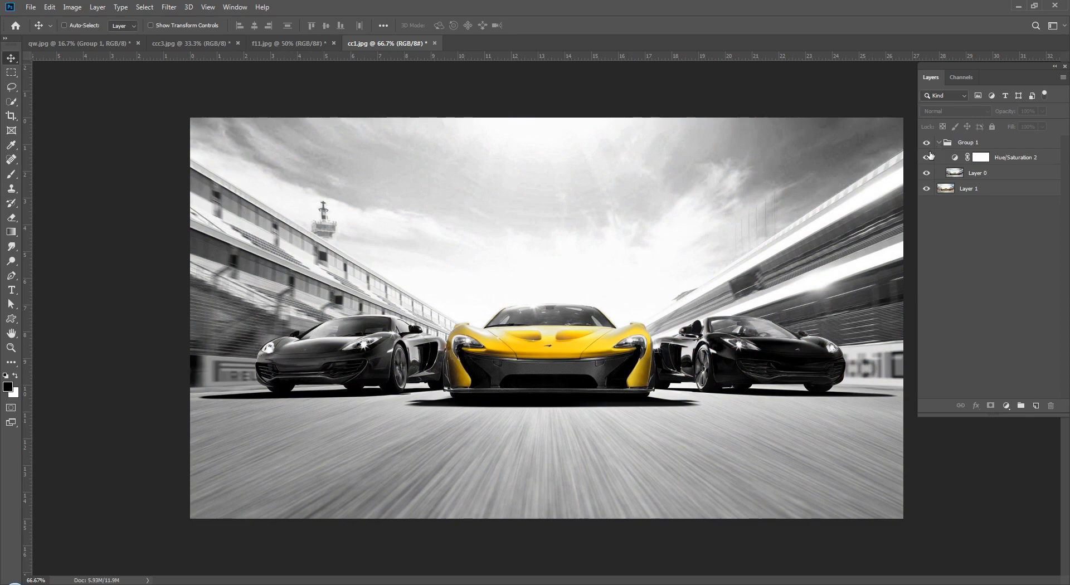
{"action": "left_click", "coordinate": [926, 157]}
{"action": "left_click", "coordinate": [927, 173]}
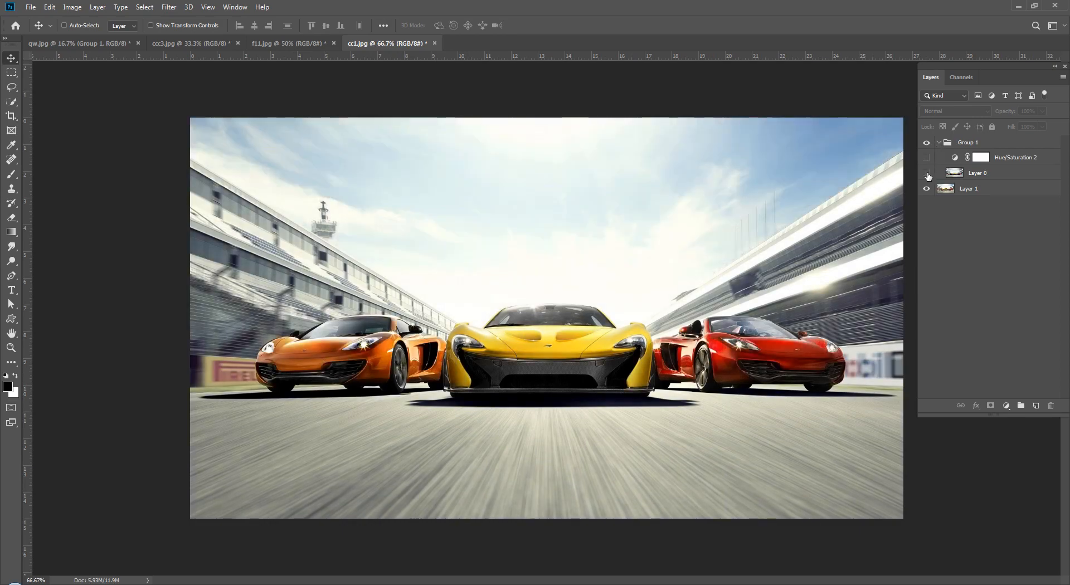
{"action": "left_click", "coordinate": [927, 173]}
{"action": "left_click", "coordinate": [927, 173]}
{"action": "left_click", "coordinate": [927, 172]}
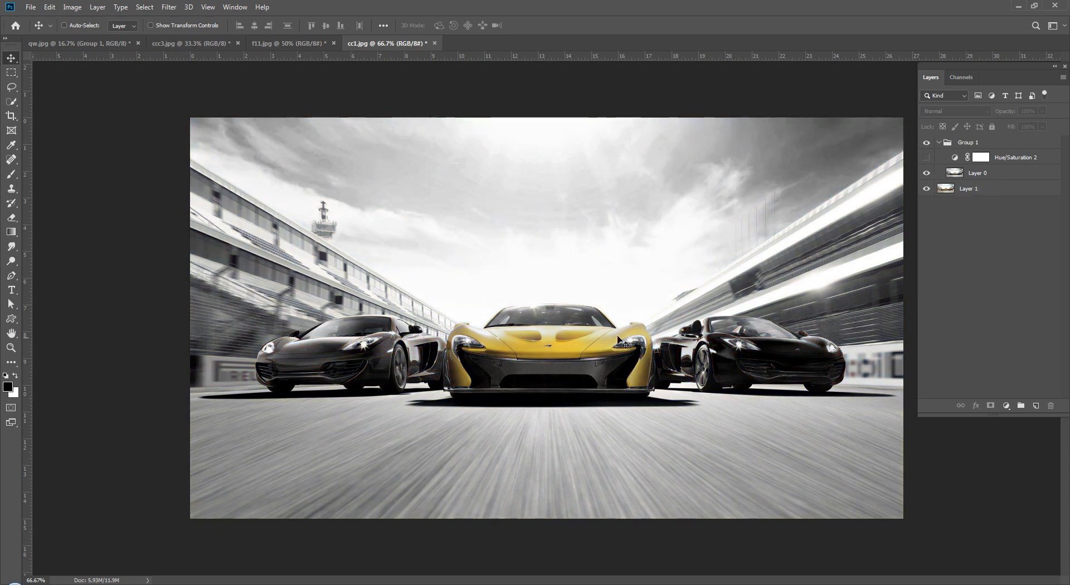
{"action": "left_click", "coordinate": [927, 159]}
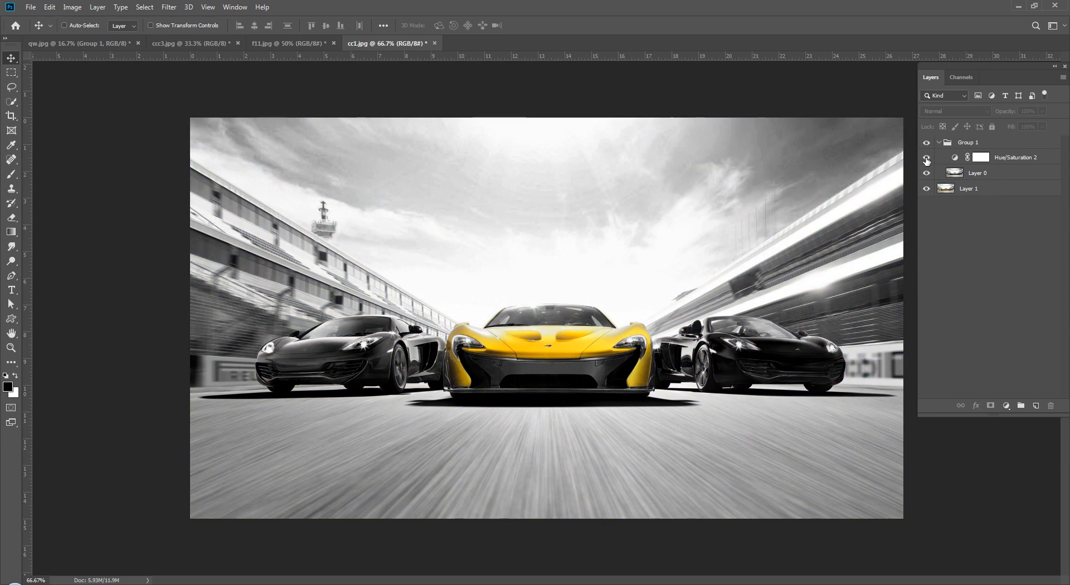
{"action": "left_click", "coordinate": [939, 142]}
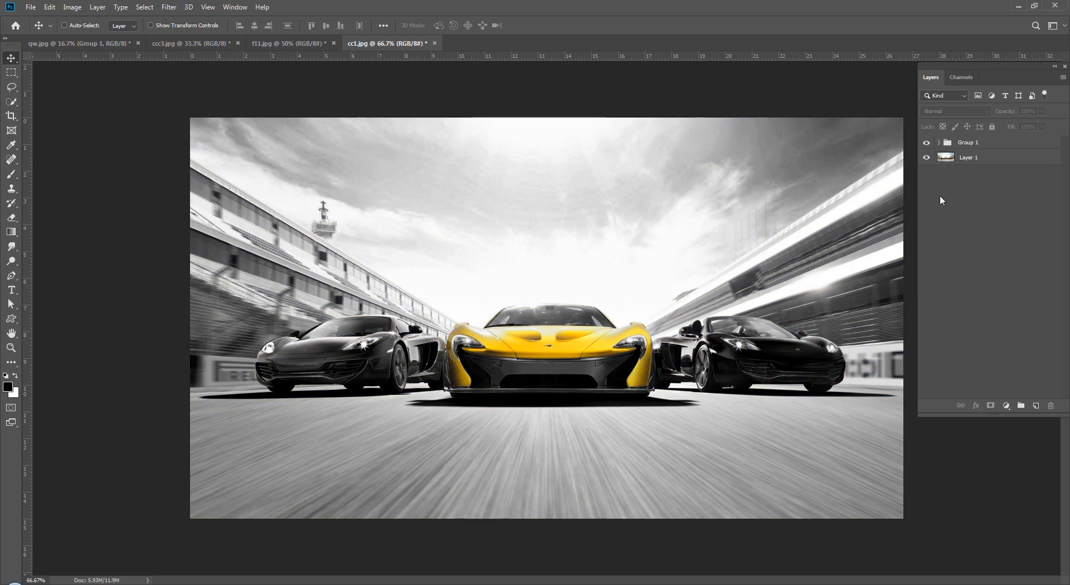
- Cycle through the open documents to review the selective-colour examples, ending on qw.jpg
{"action": "key", "text": "ctrl+Tab"}
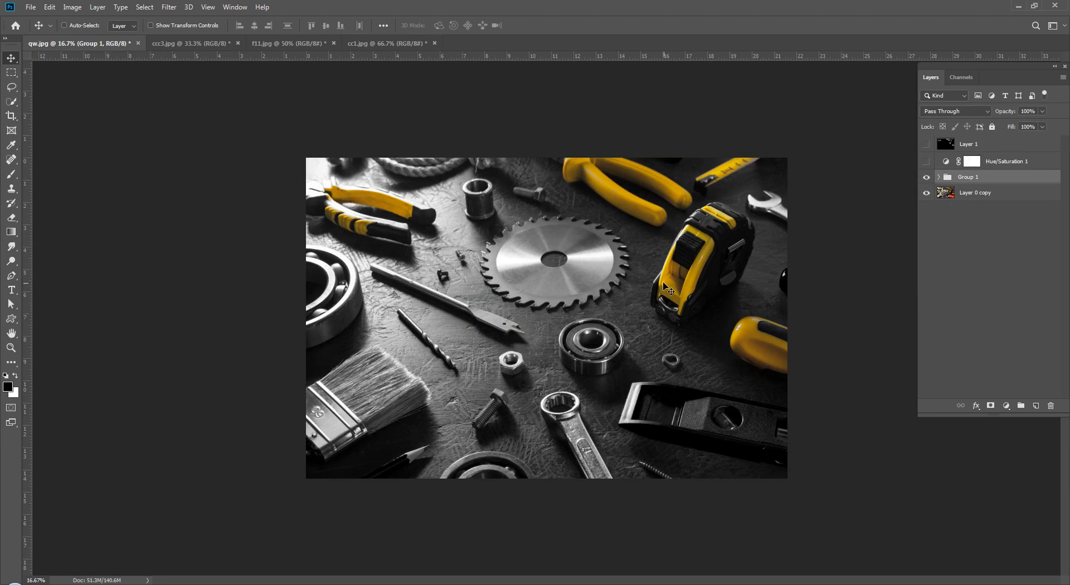
{"action": "key", "text": "ctrl+Tab"}
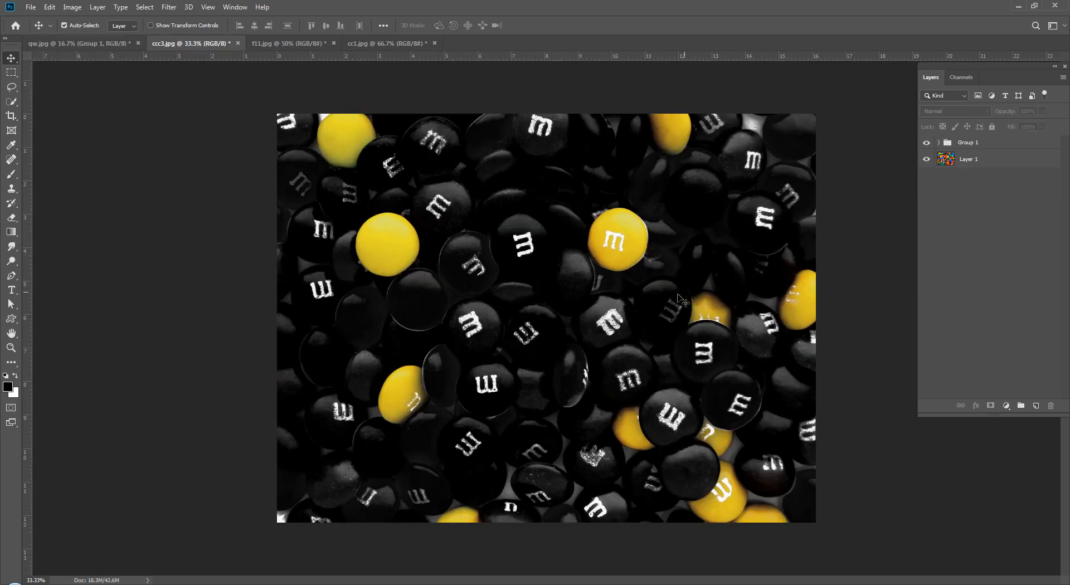
{"action": "key", "text": "ctrl+Tab"}
{"action": "key", "text": "ctrl+Tab"}
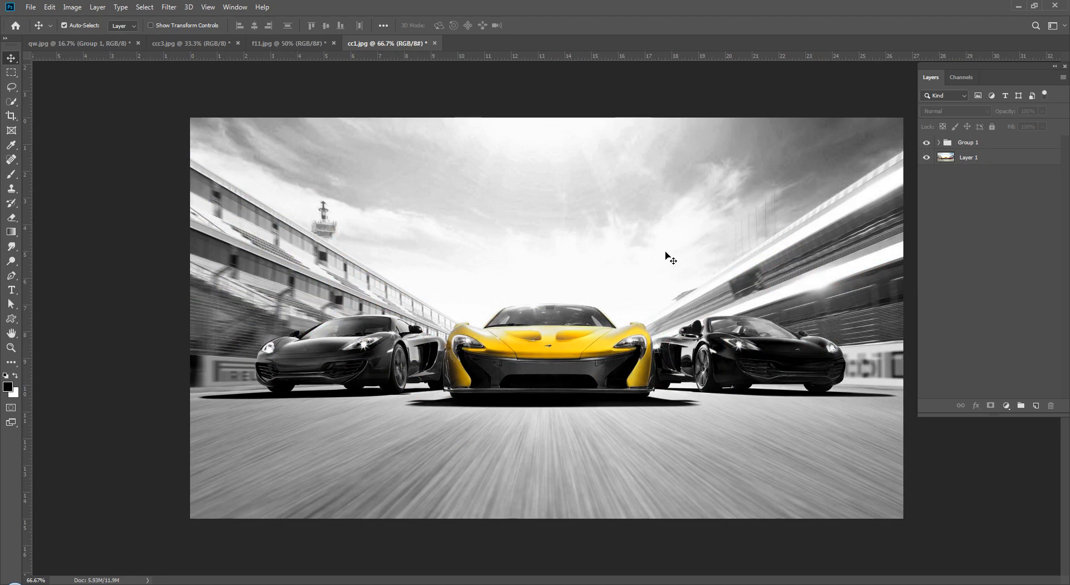
{"action": "key", "text": "ctrl+Tab"}
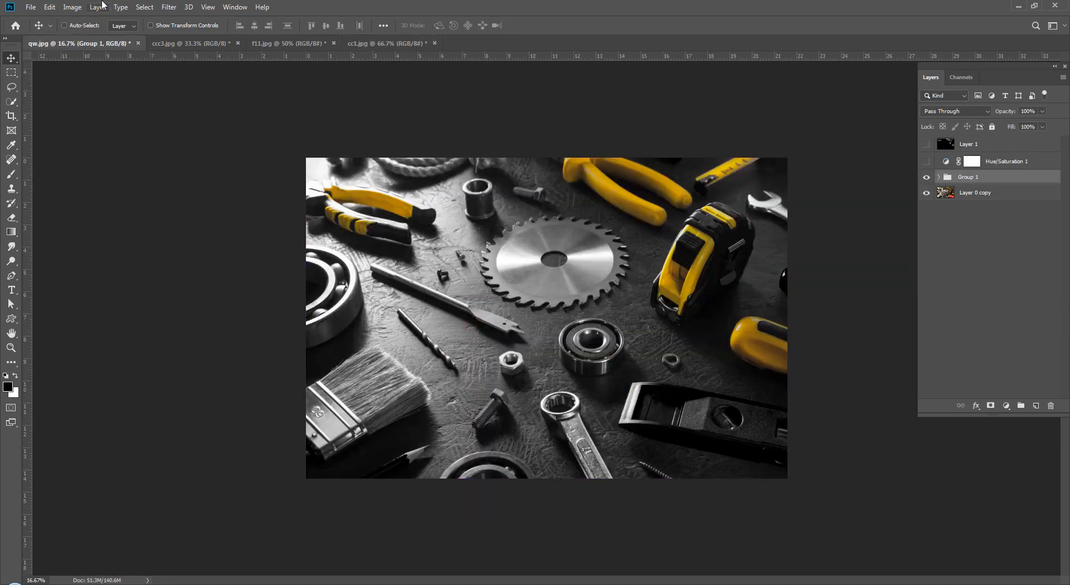
- Inspect the pixel dimensions and resolution of qw.jpg in Image Size without resizing, and deselect Group 1
{"action": "left_click", "coordinate": [75, 7]}
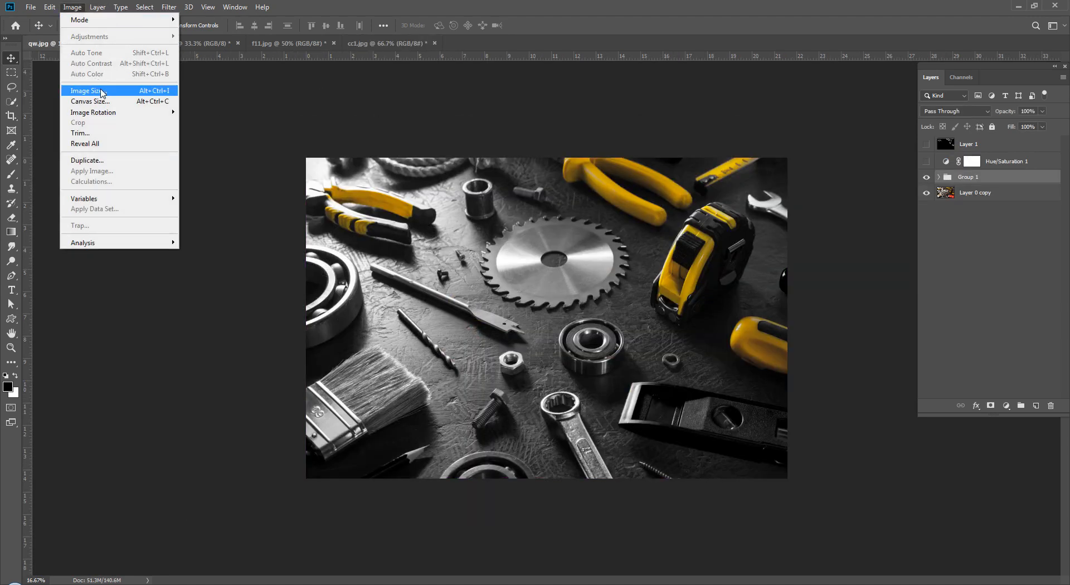
{"action": "left_click", "coordinate": [90, 90]}
{"action": "left_click", "coordinate": [575, 180]}
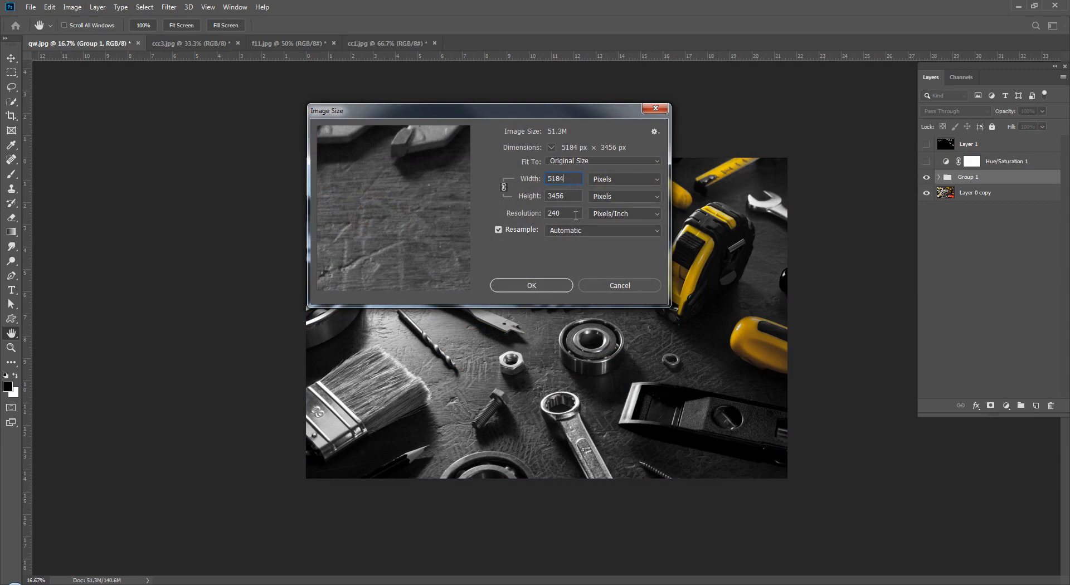
{"action": "left_click_drag", "start_coordinate": [576, 216], "coordinate": [535, 226]}
{"action": "left_click", "coordinate": [618, 288]}
{"action": "key", "text": "v"}
{"action": "left_click", "coordinate": [978, 258]}
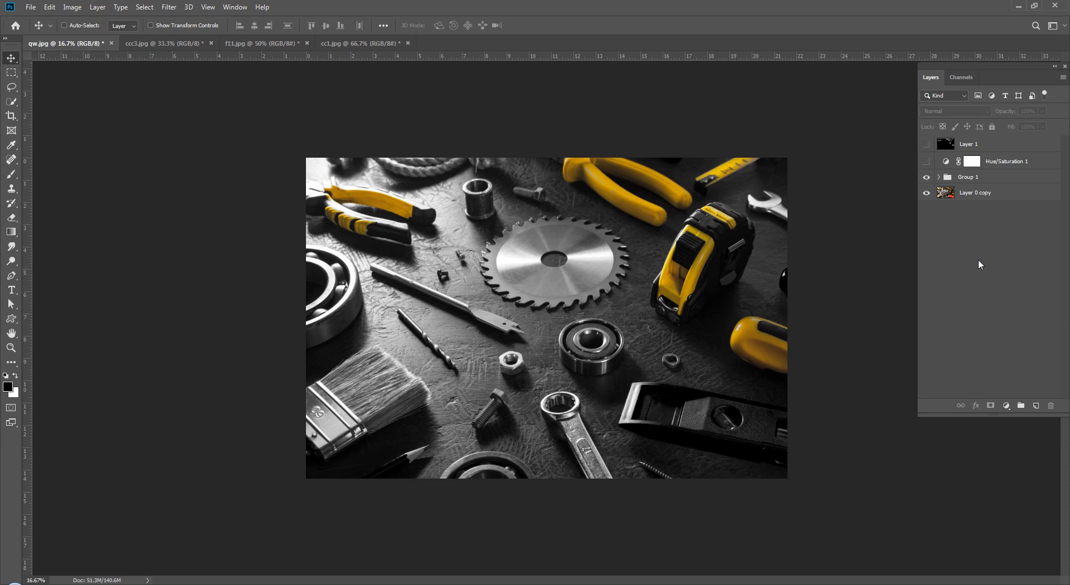
{"action": "key", "text": "z"}
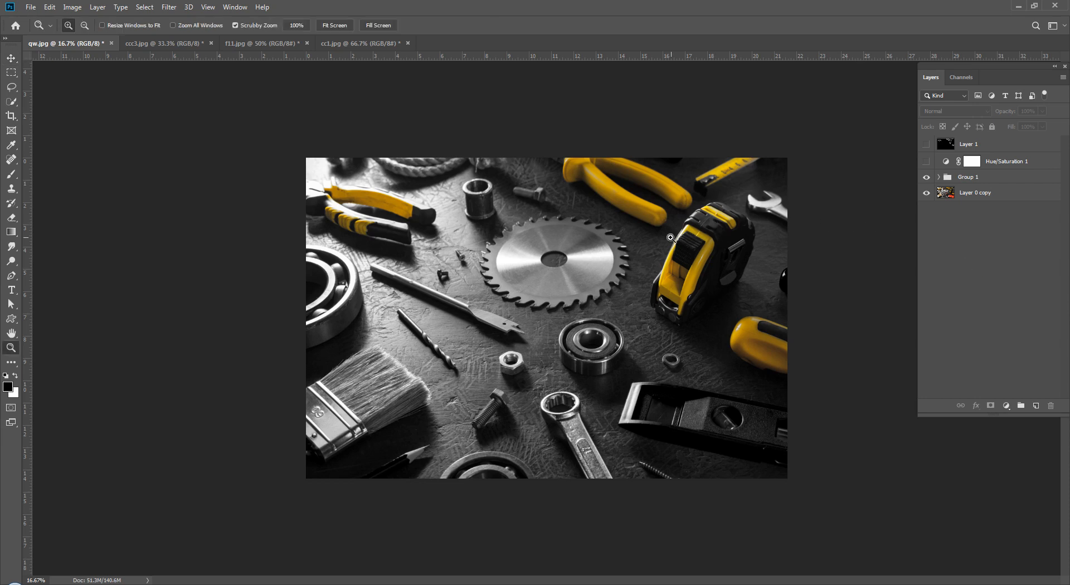
{"action": "left_click_drag", "start_coordinate": [671, 238], "coordinate": [696, 242]}
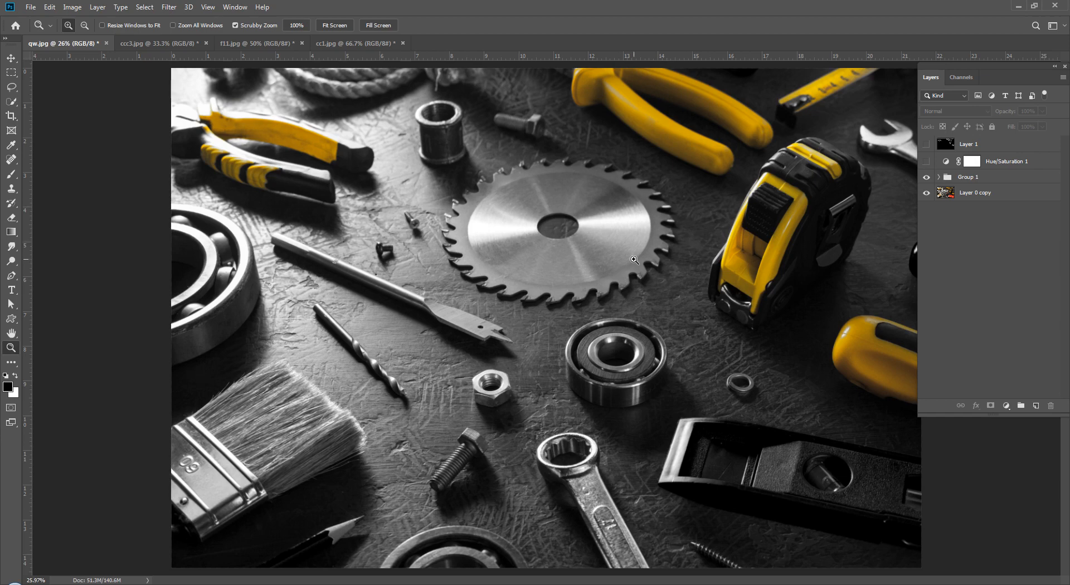
{"action": "left_click_drag", "start_coordinate": [635, 260], "coordinate": [608, 261]}
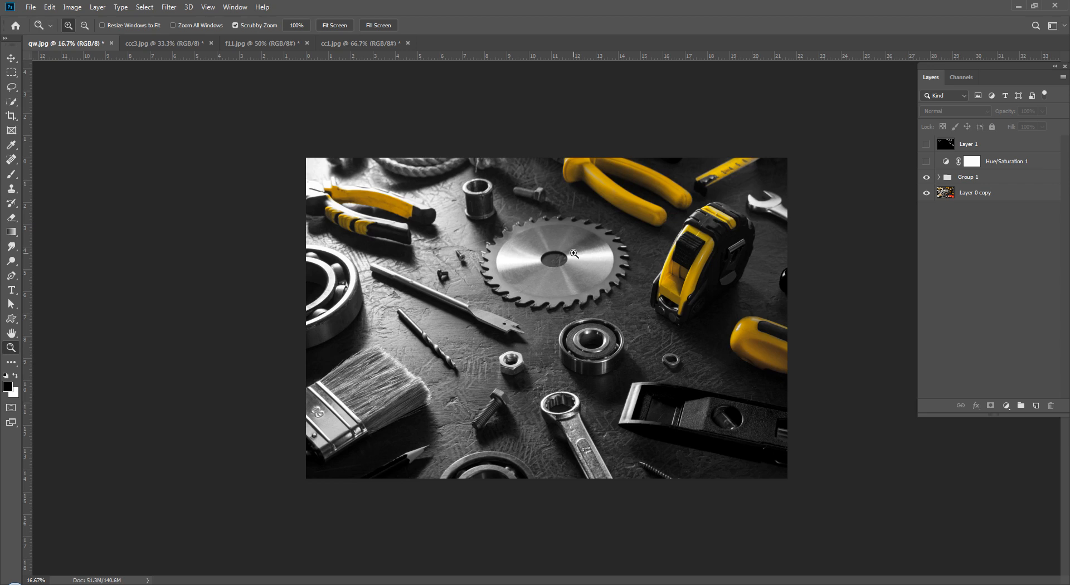